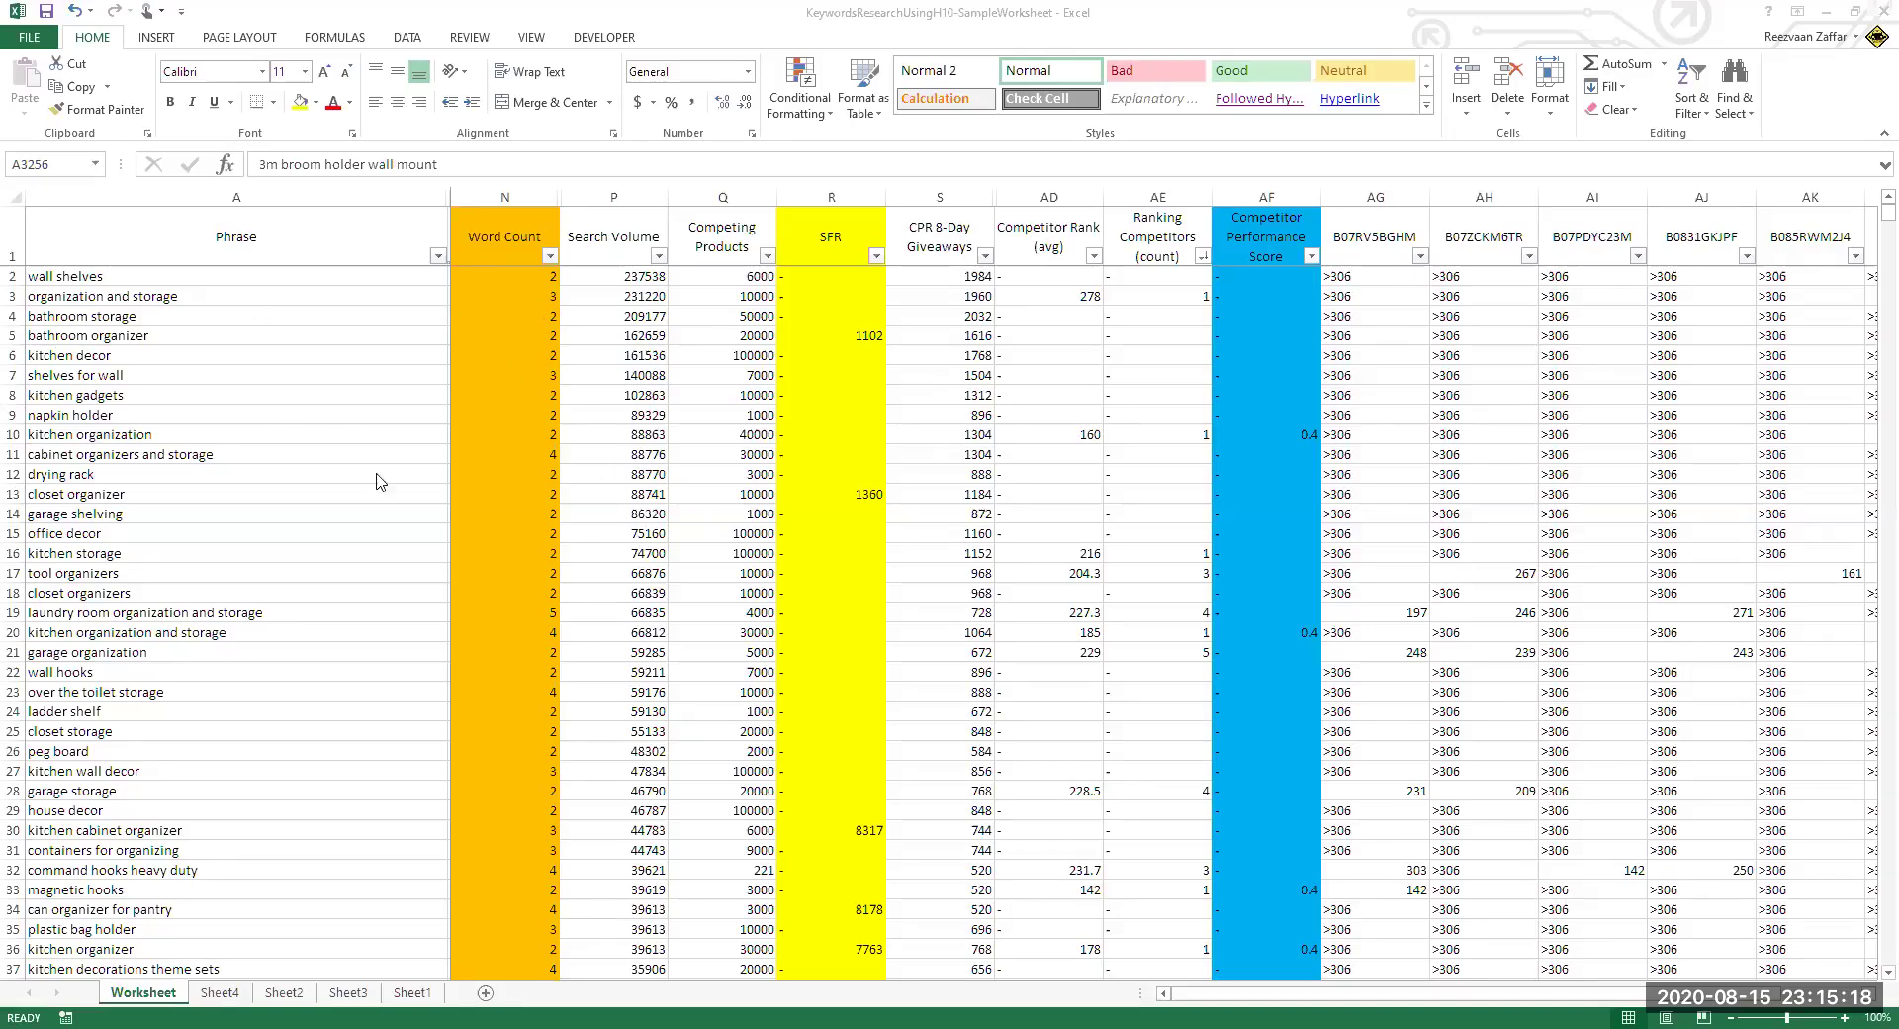
- Check the keyword list from wall shelves to its last entry and back to the top
{"action": "left_click", "coordinate": [138, 280]}
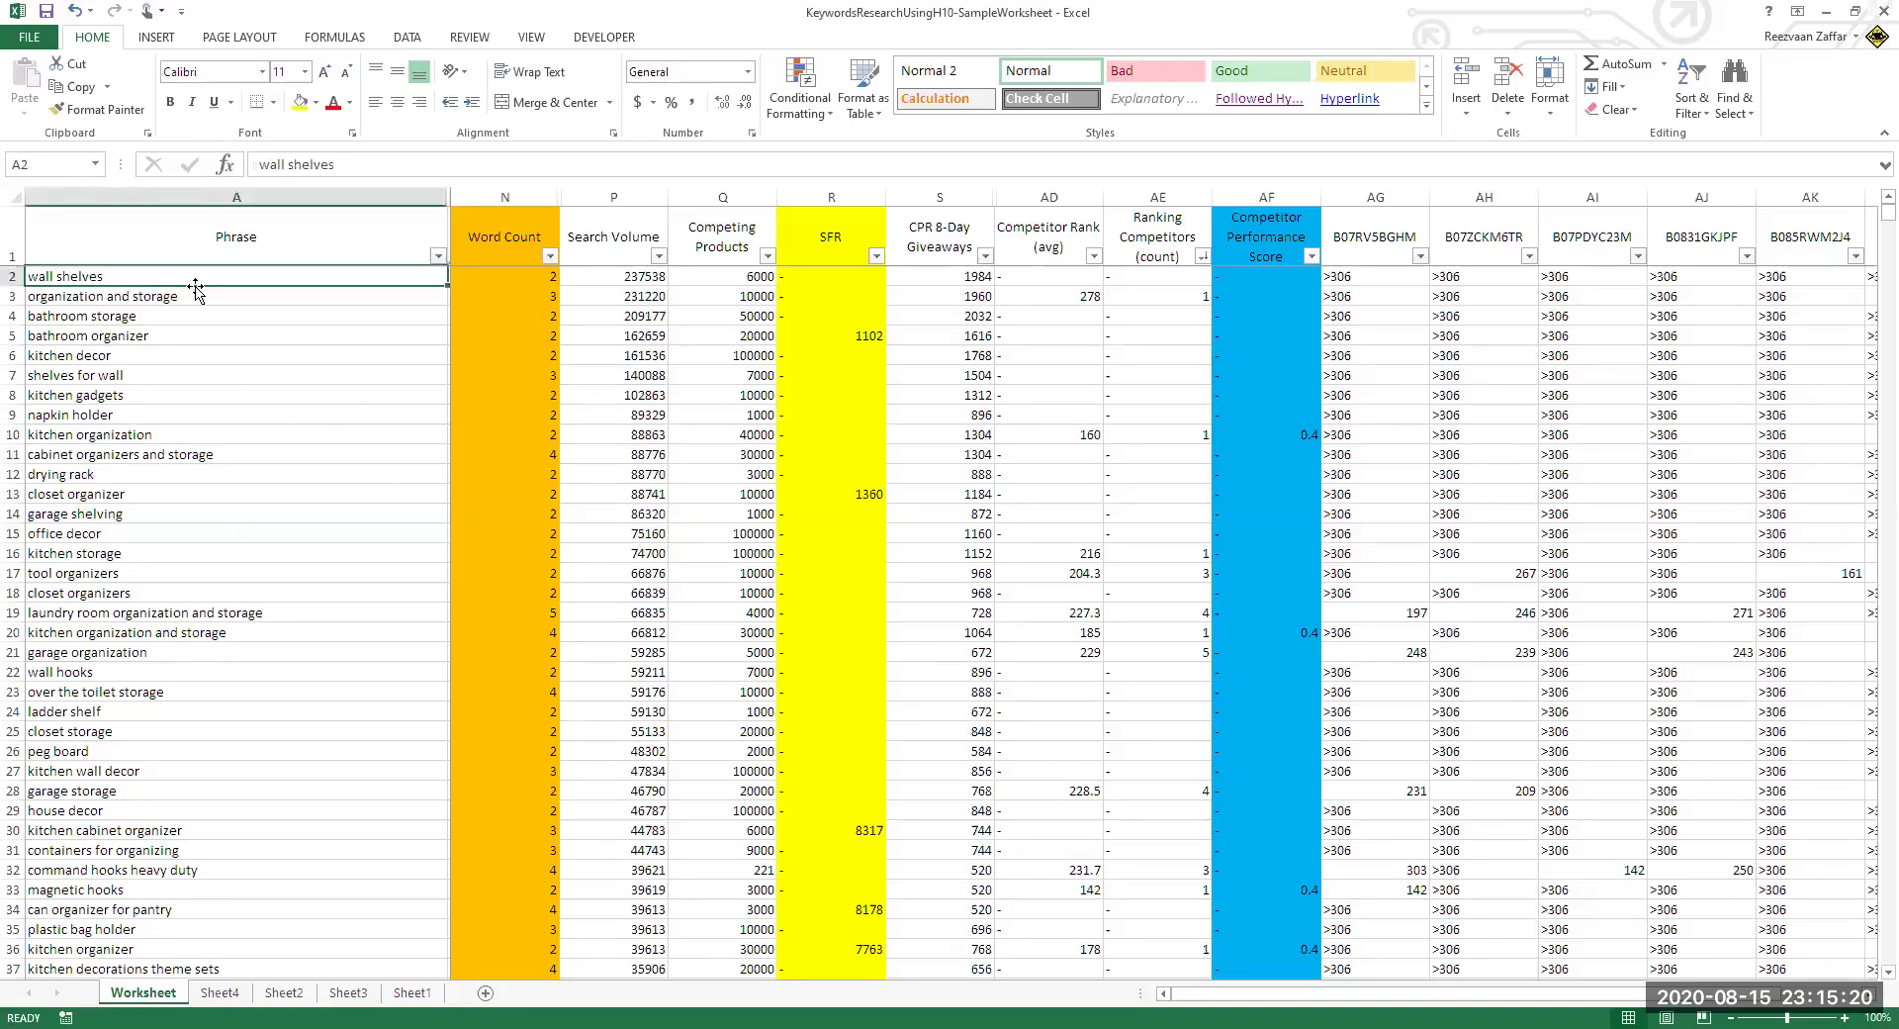
{"action": "key", "text": "ctrl+Down"}
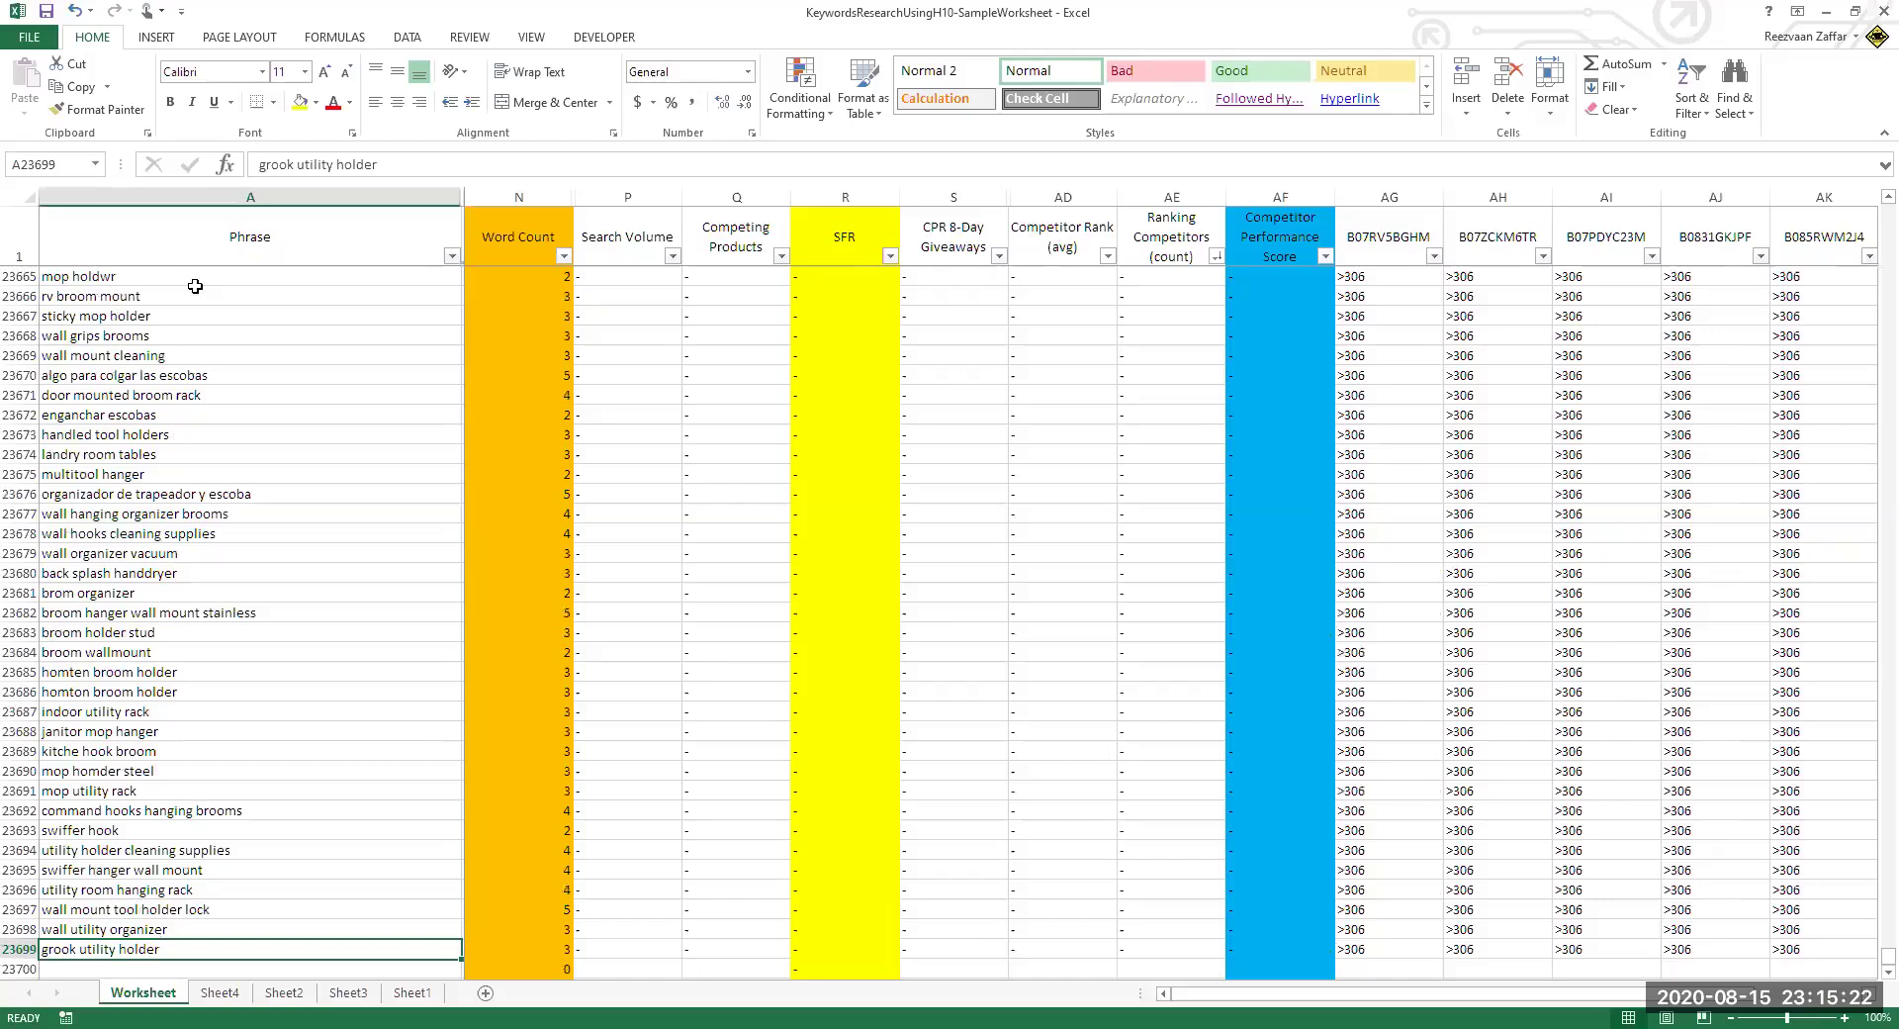
{"action": "key", "text": "ctrl+Up"}
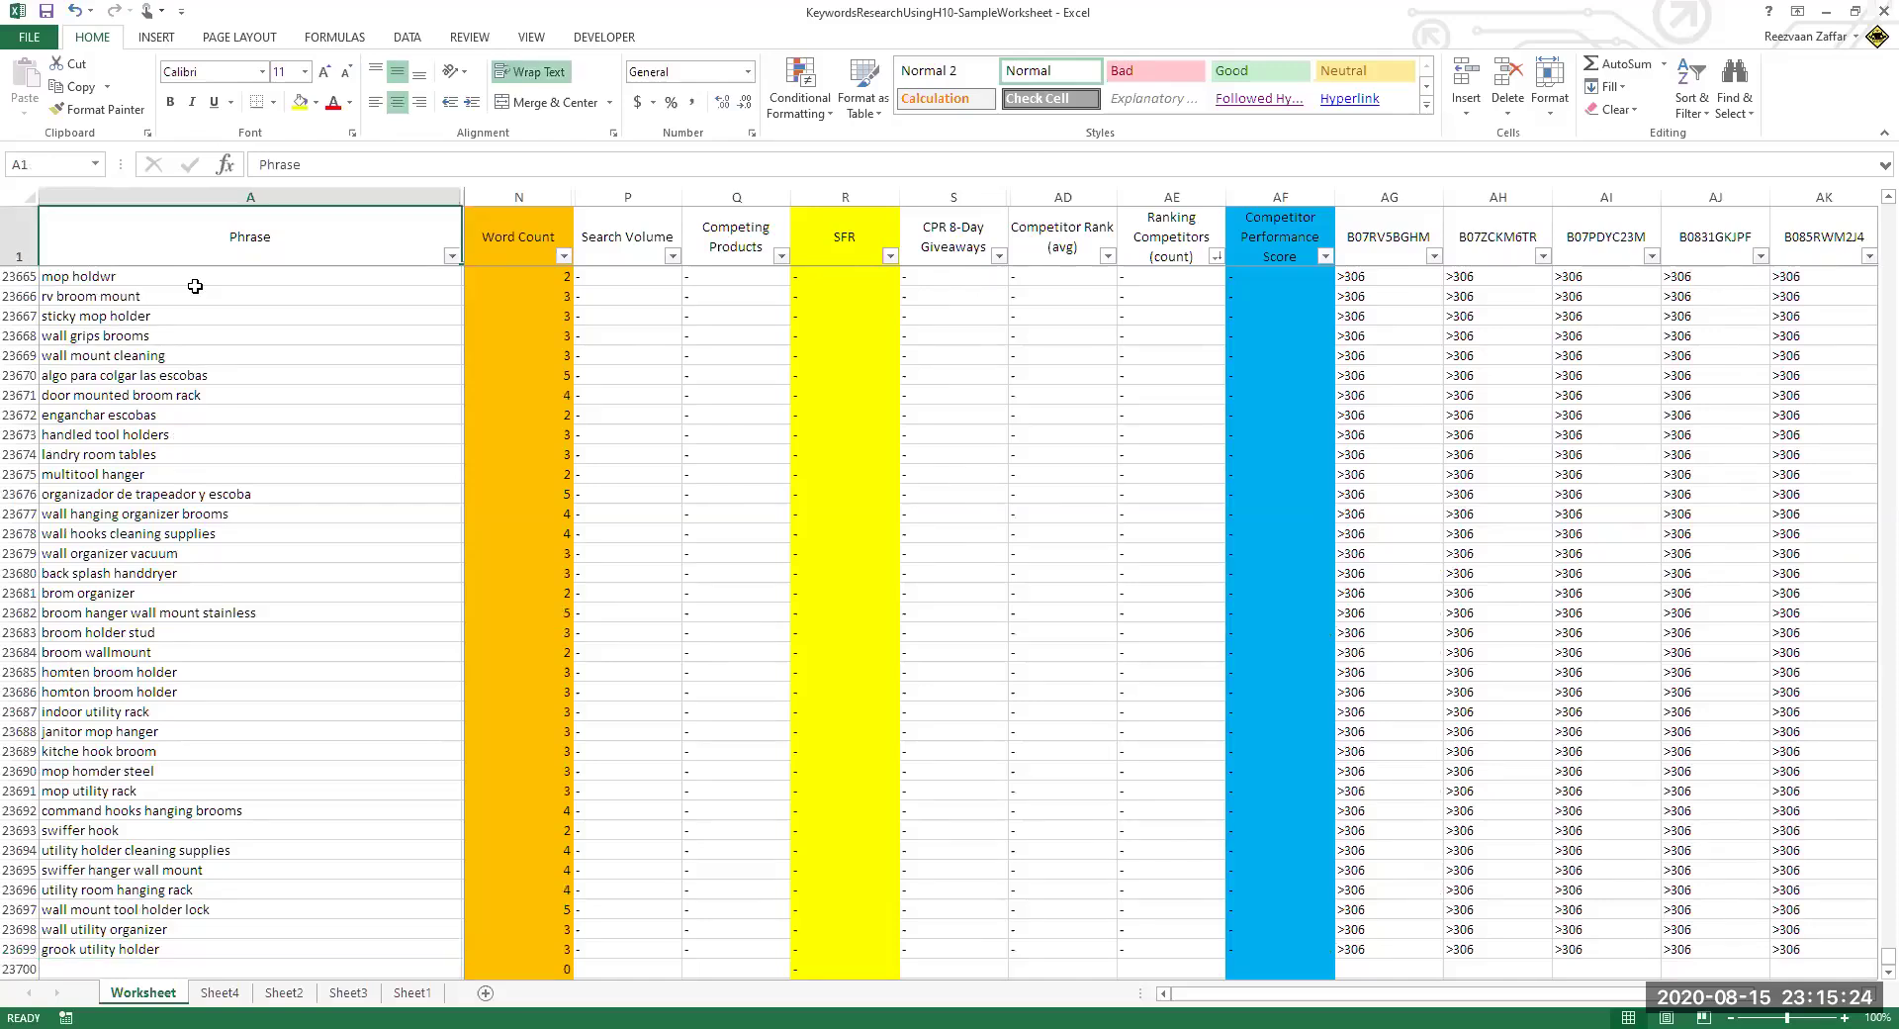
{"action": "key", "text": "Down"}
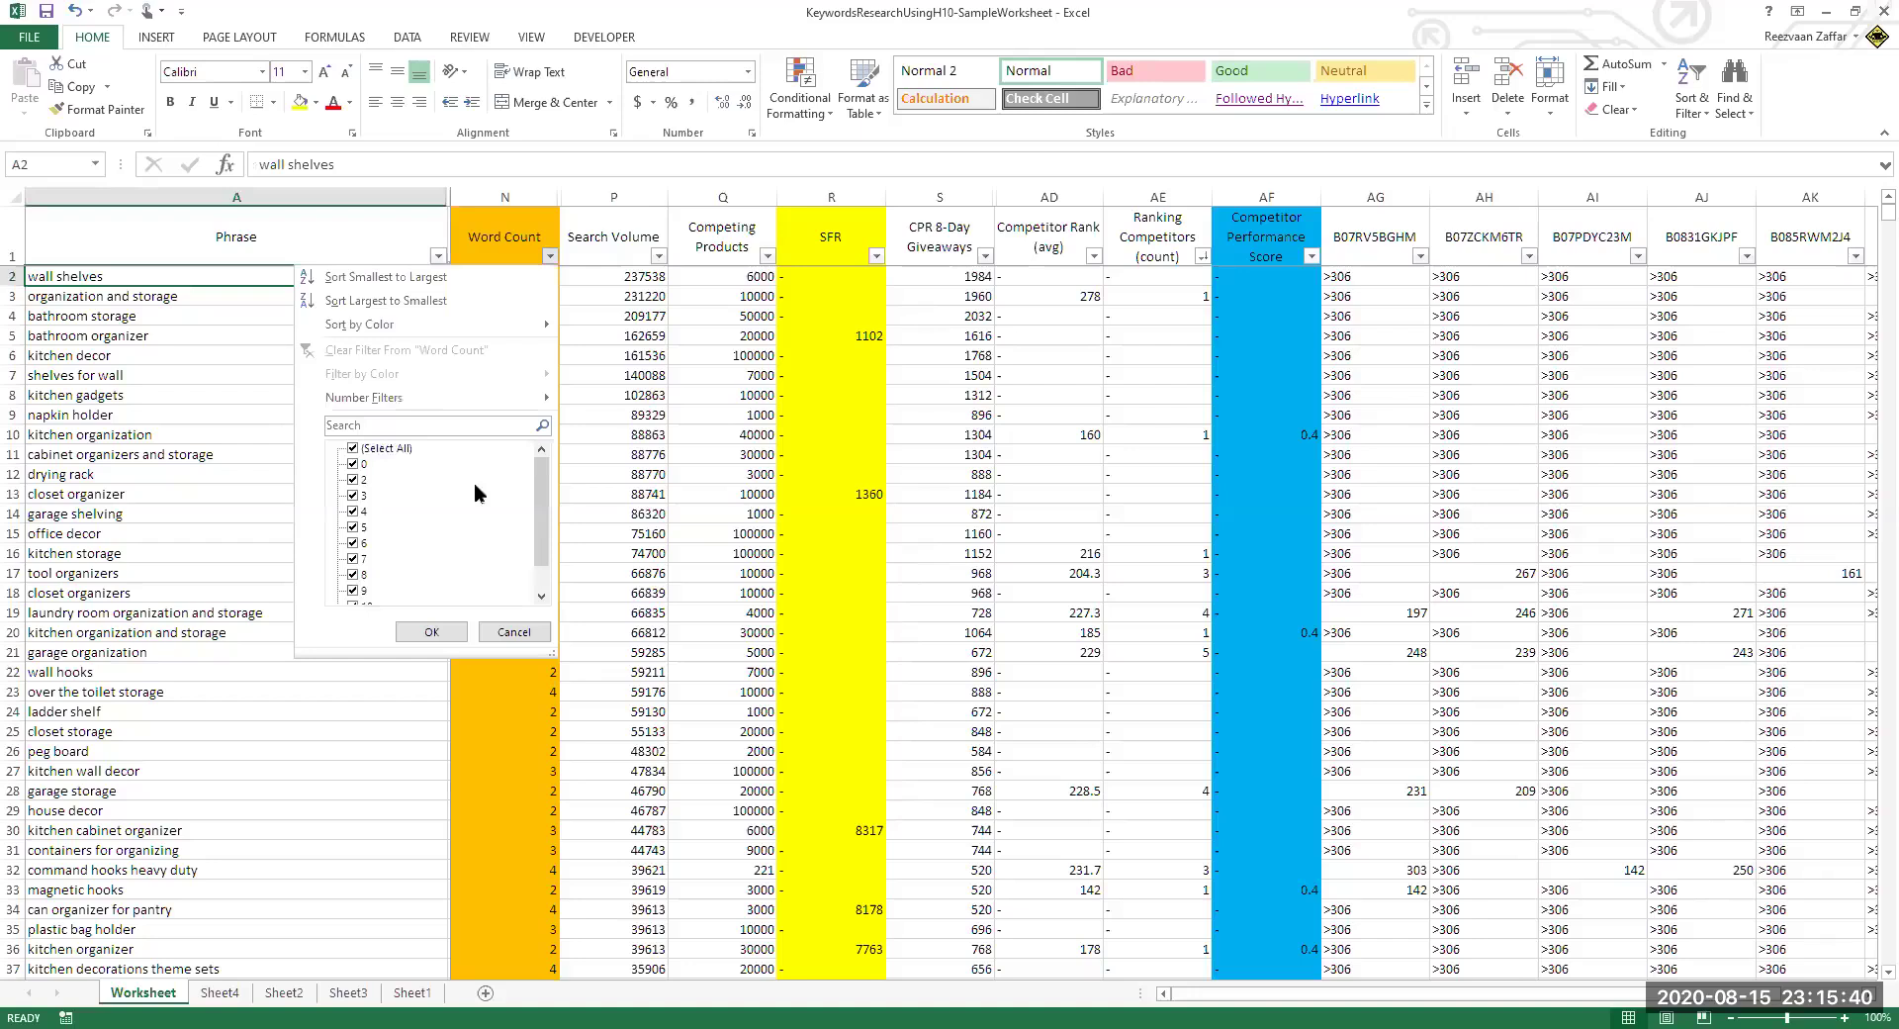
- Try excluding Word Count values 4, 3, 2 and 0, then cancel that filter unapplied
{"action": "scroll", "coordinate": [473, 482], "scroll_direction": "down", "scroll_amount": 2}
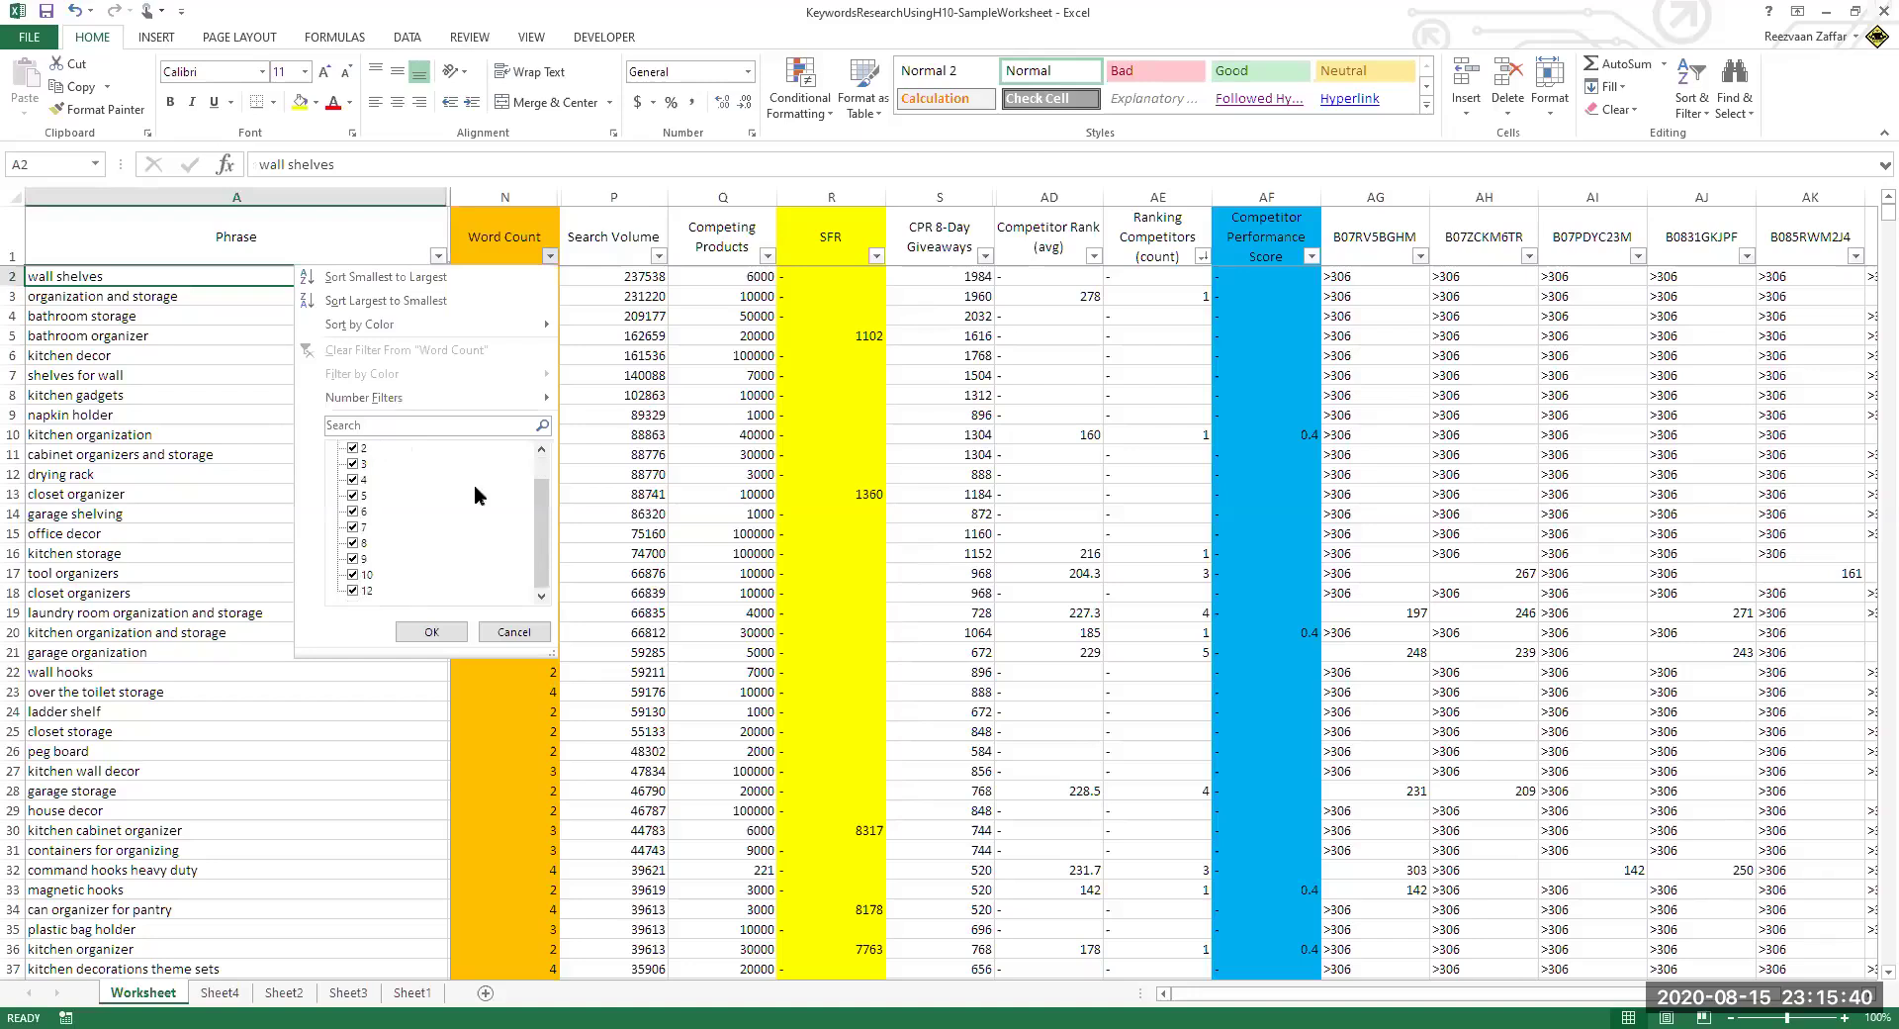
{"action": "left_click", "coordinate": [351, 481]}
{"action": "left_click", "coordinate": [352, 463]}
{"action": "scroll", "coordinate": [371, 512], "scroll_direction": "up", "scroll_amount": 1}
{"action": "left_click", "coordinate": [353, 463]}
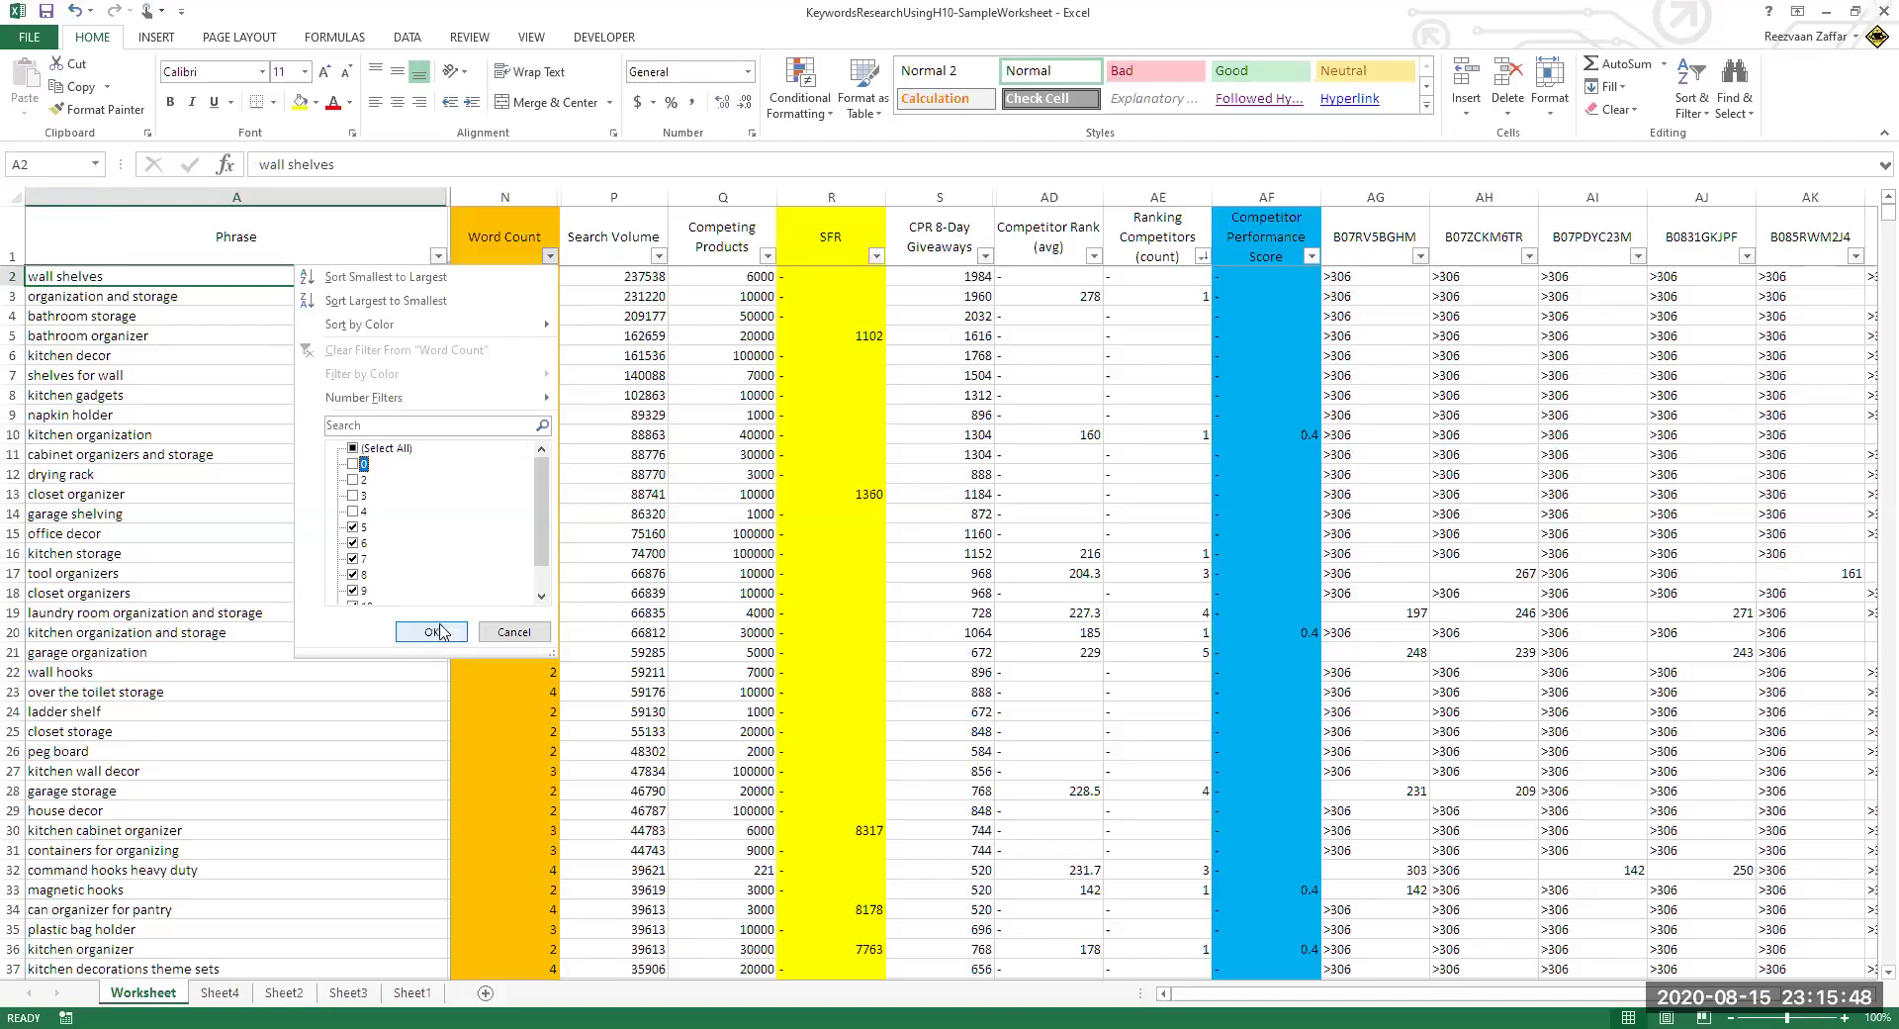
{"action": "left_click", "coordinate": [505, 633]}
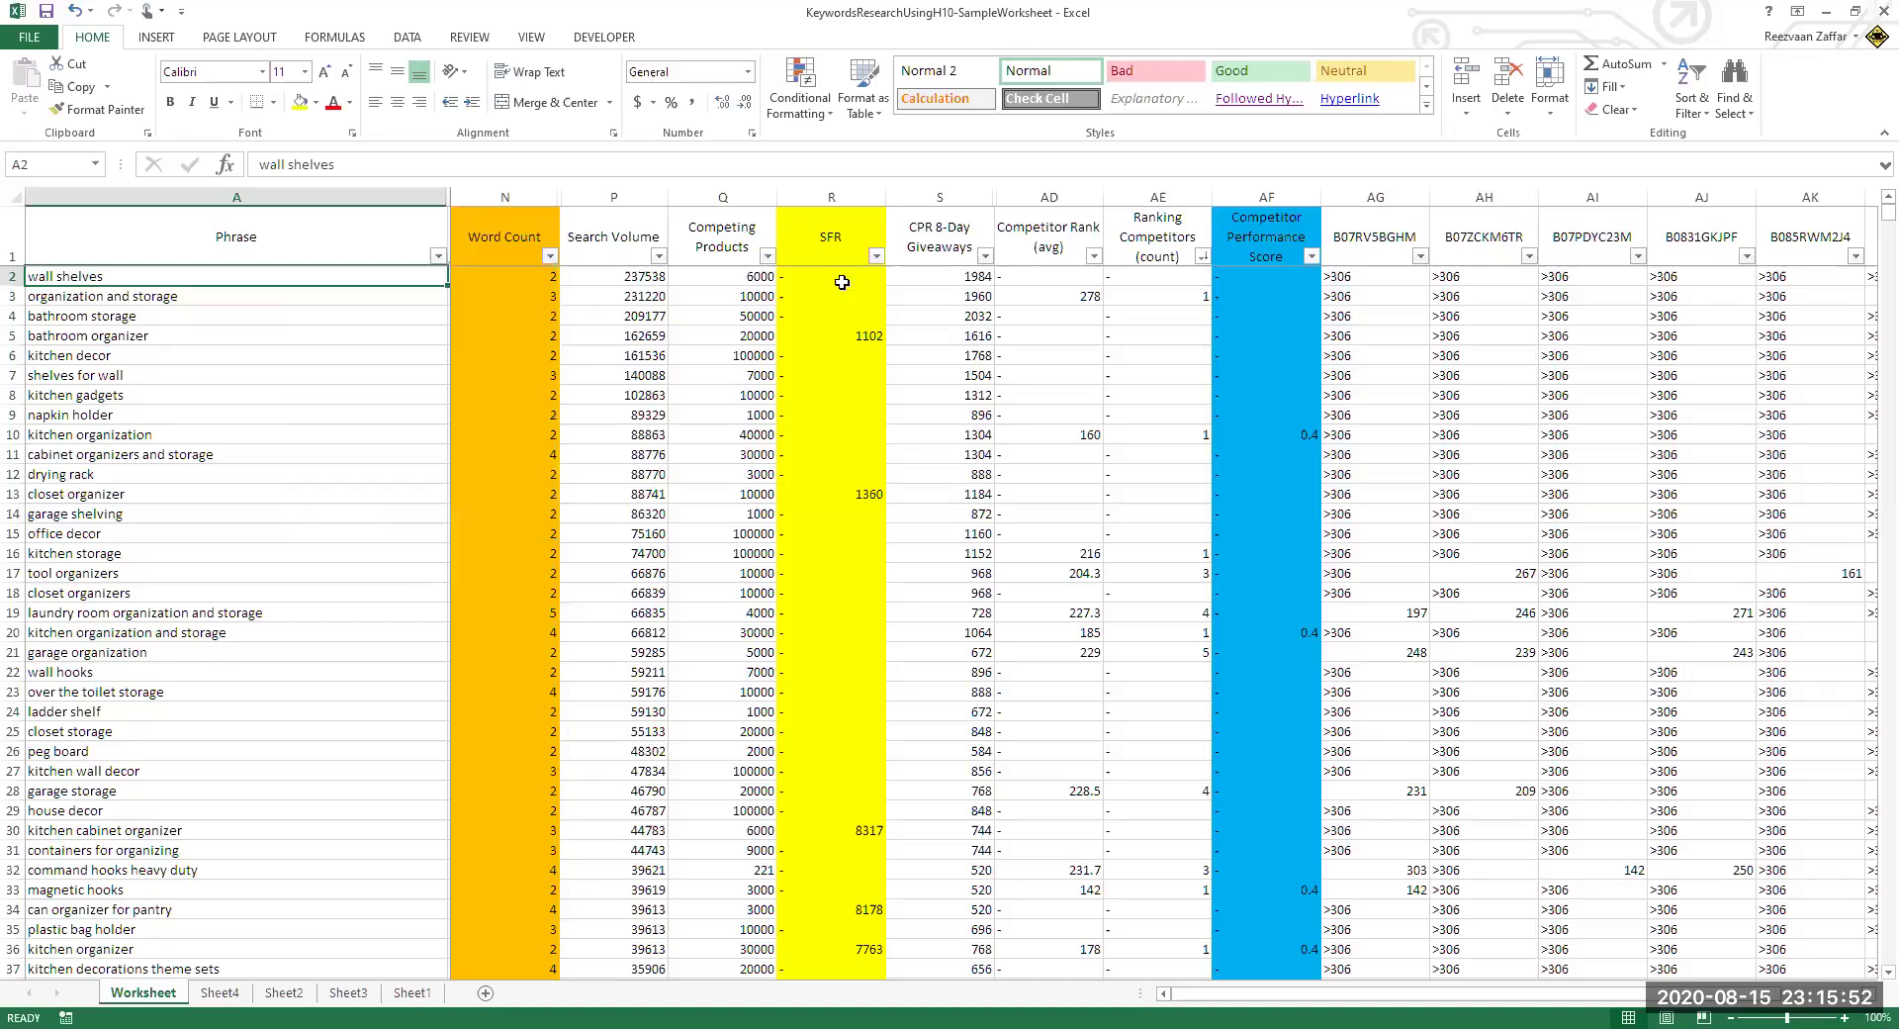
- In the Competitor Performance Score filter, exclude blanks, dashes, 10, 8, 4.8, 4 and 3.2
{"action": "left_click", "coordinate": [1312, 259]}
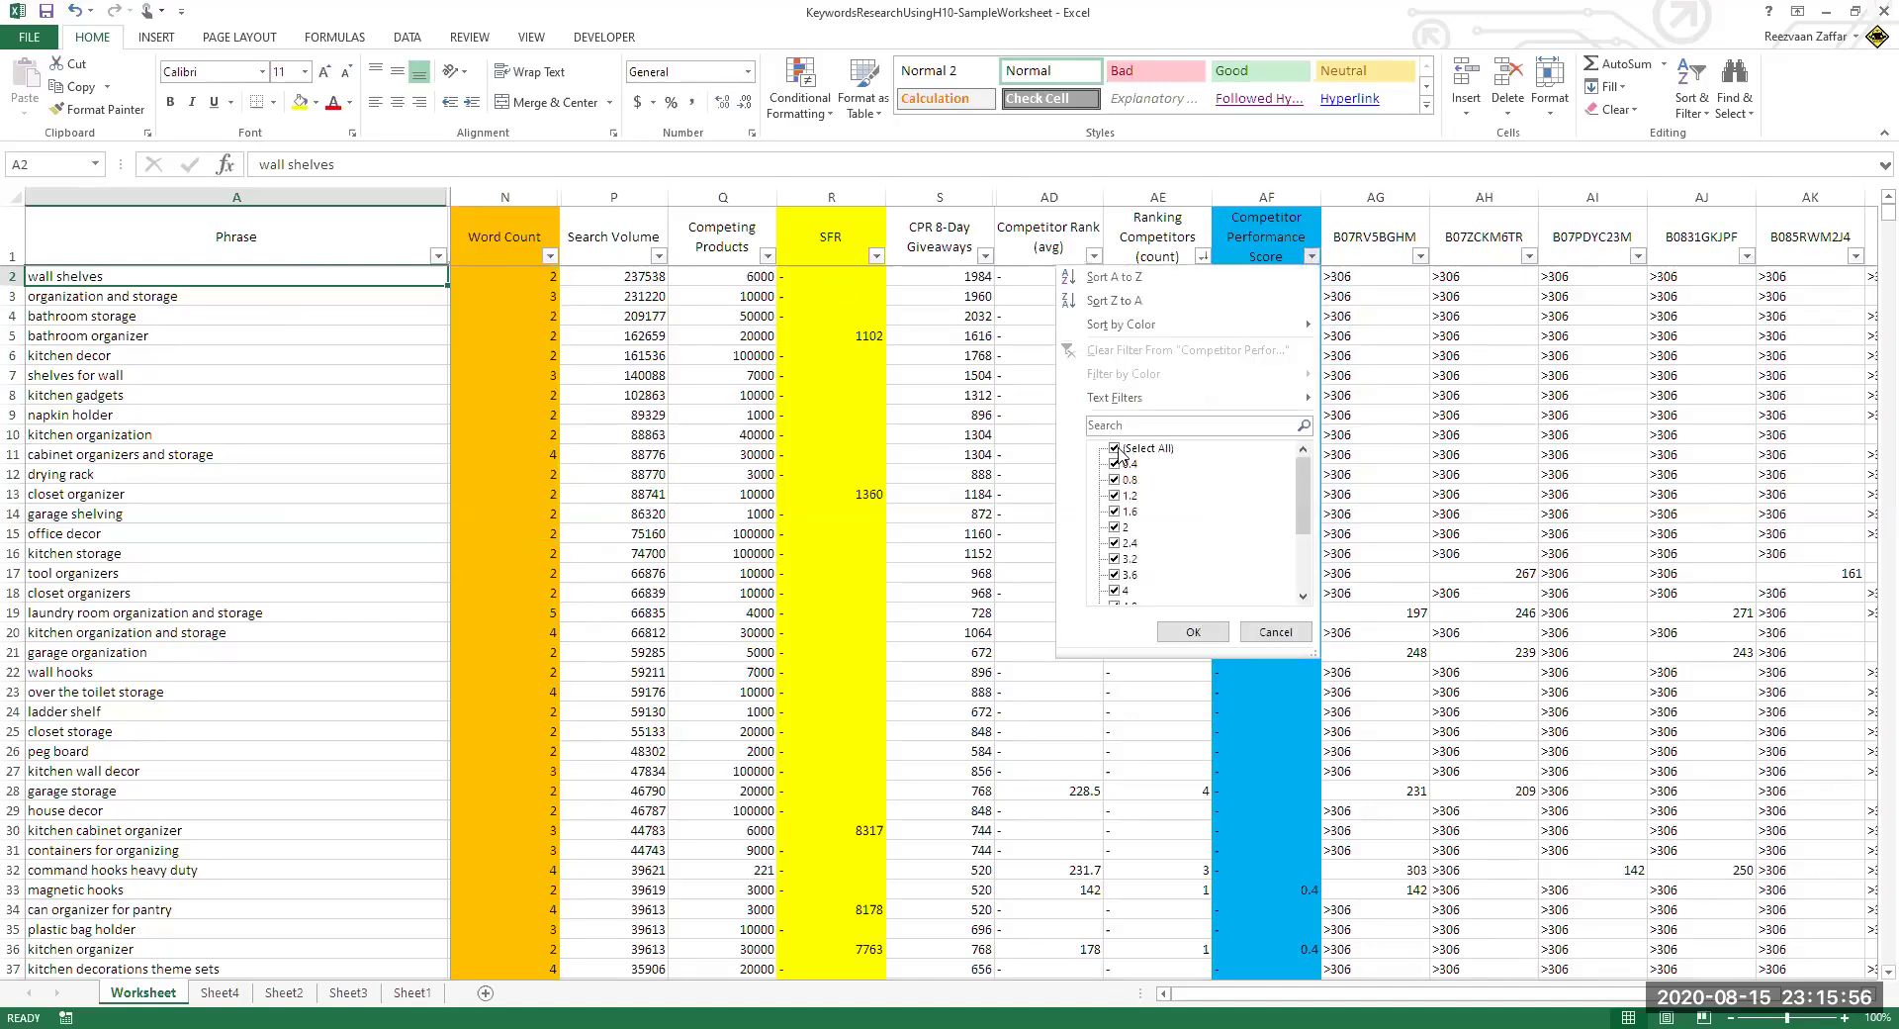
{"action": "scroll", "coordinate": [1121, 453], "scroll_direction": "down", "scroll_amount": 3}
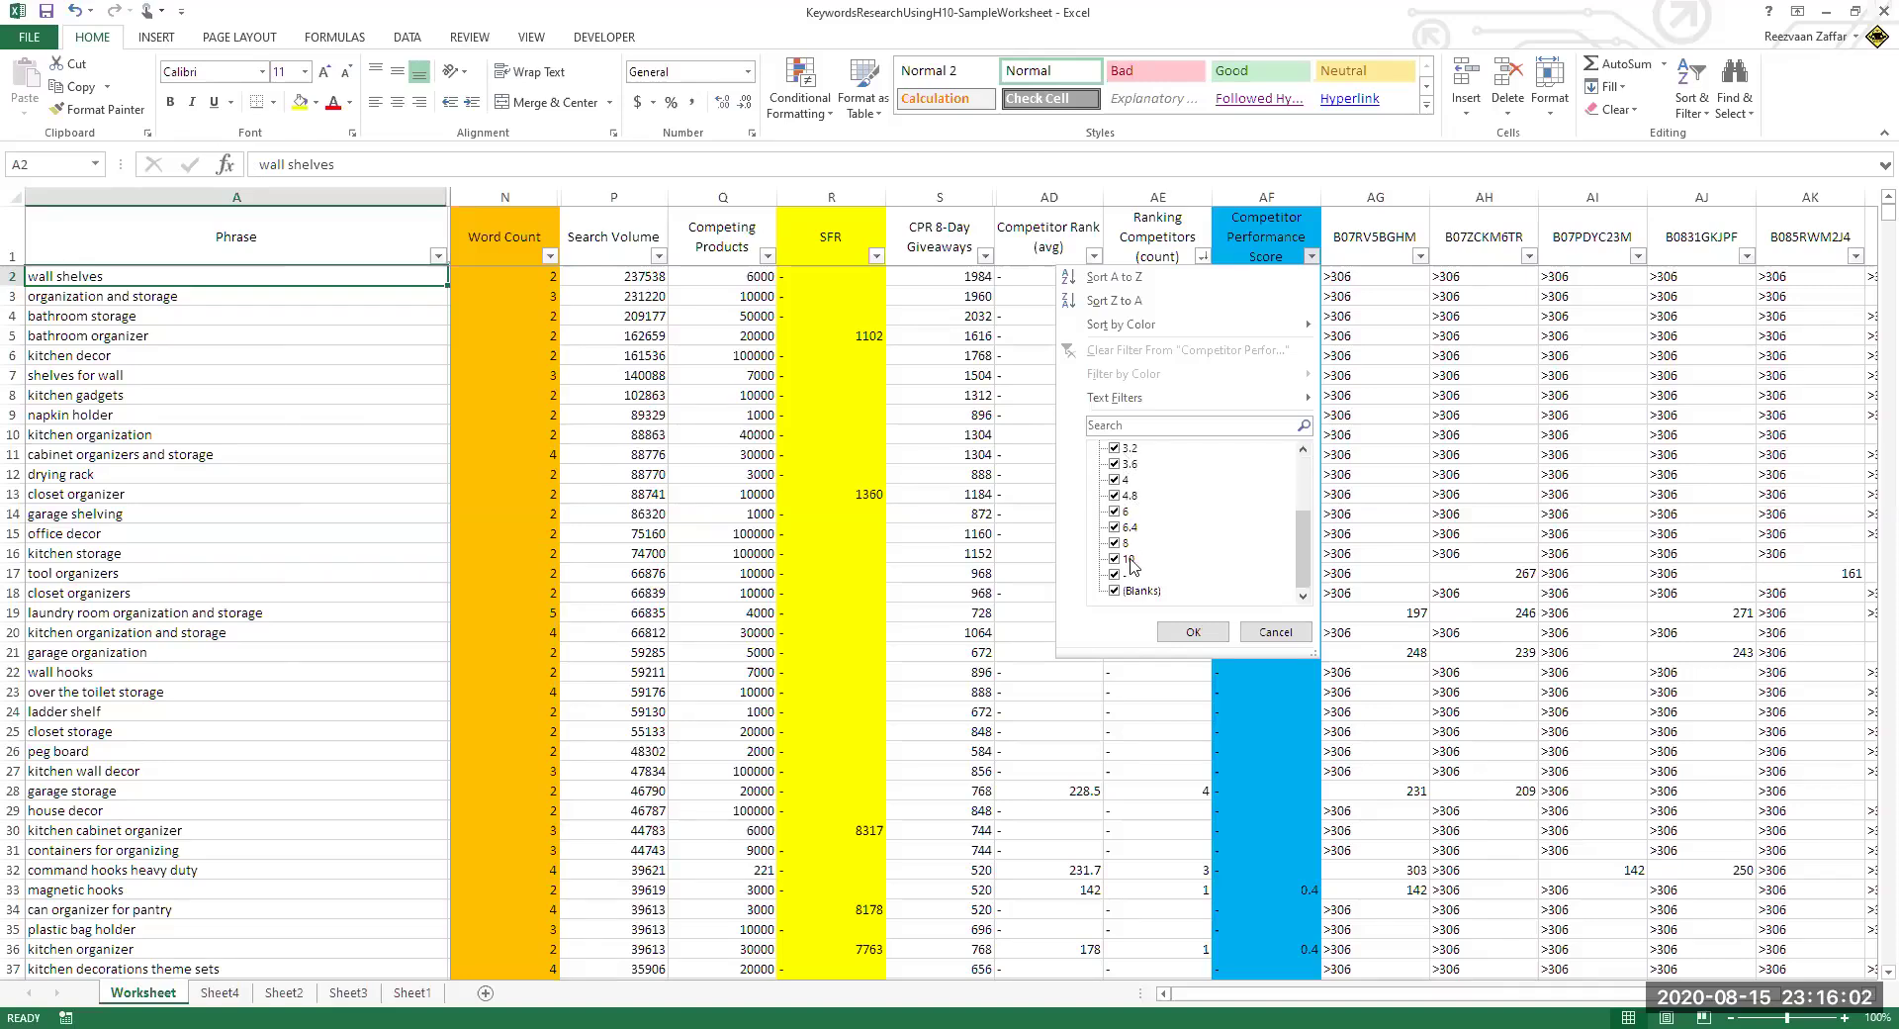
{"action": "left_click", "coordinate": [1116, 590]}
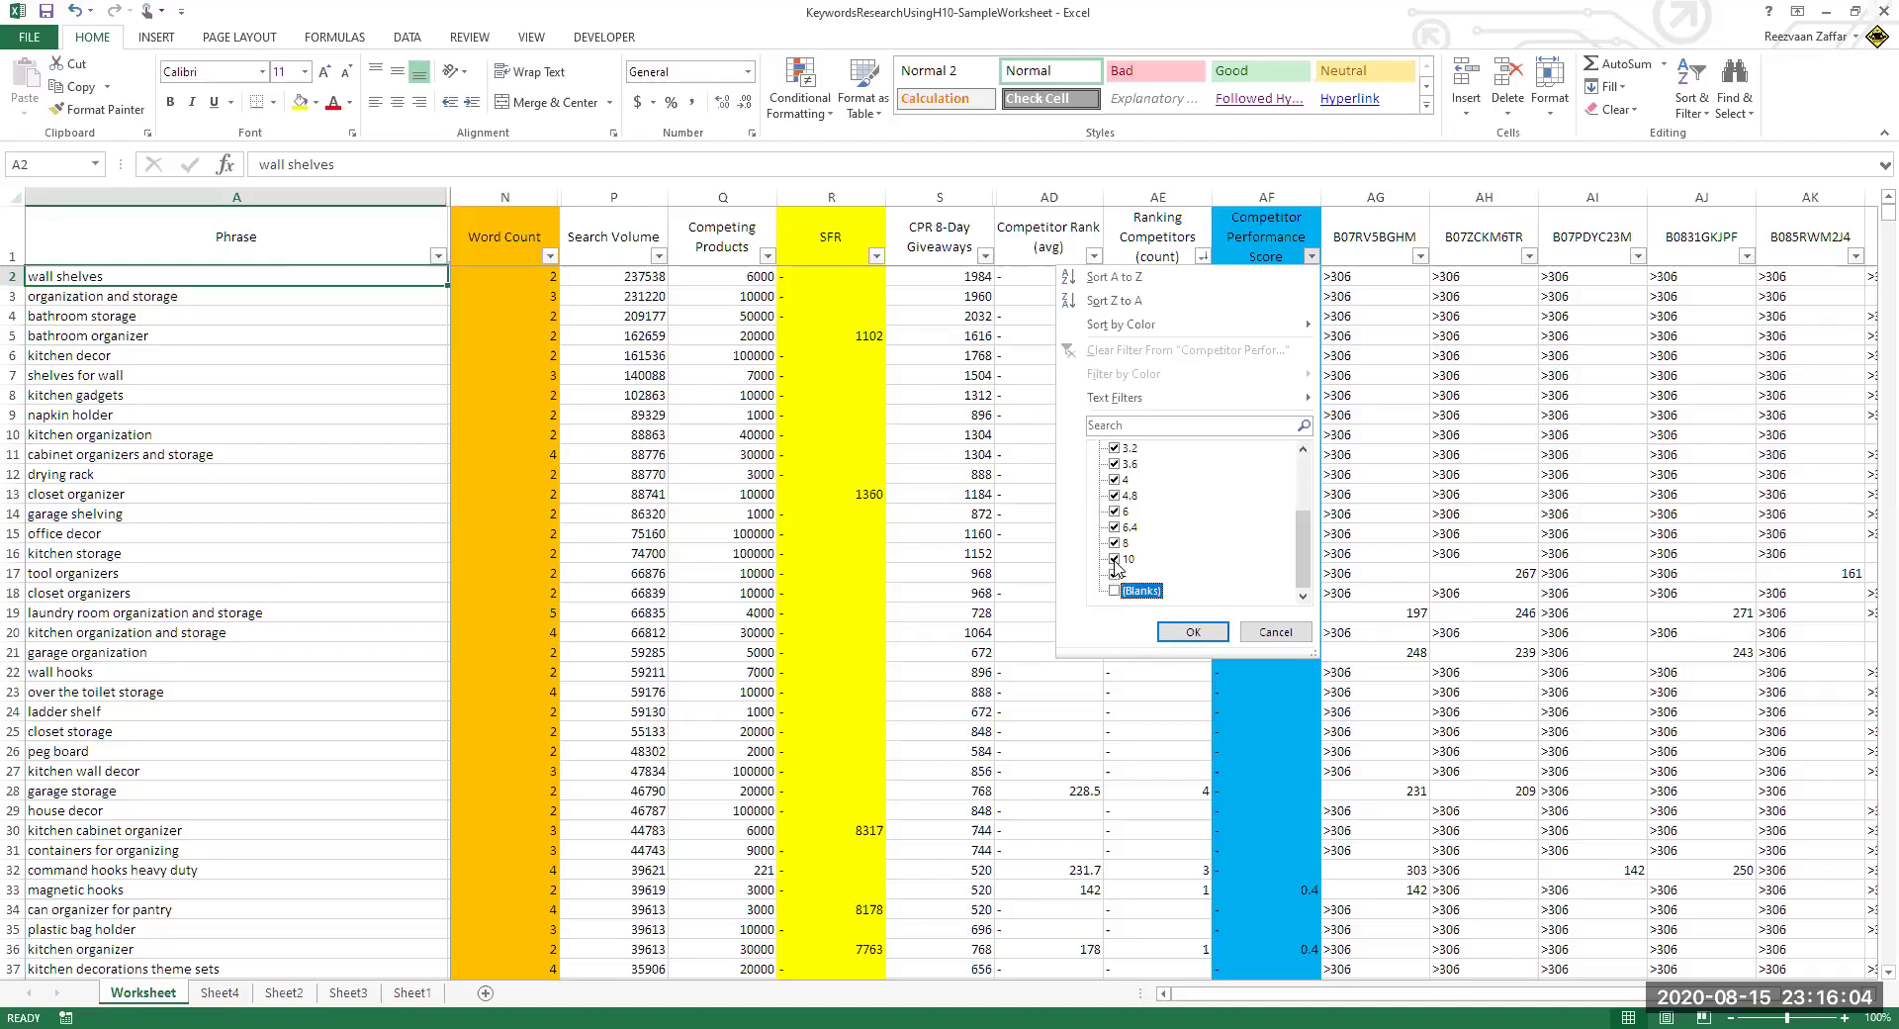
{"action": "left_click", "coordinate": [1117, 575]}
{"action": "left_click", "coordinate": [1115, 559]}
{"action": "left_click", "coordinate": [1115, 496]}
{"action": "left_click", "coordinate": [1115, 480]}
{"action": "left_click", "coordinate": [1114, 448]}
{"action": "scroll", "coordinate": [1135, 472], "scroll_direction": "up", "scroll_amount": 3}
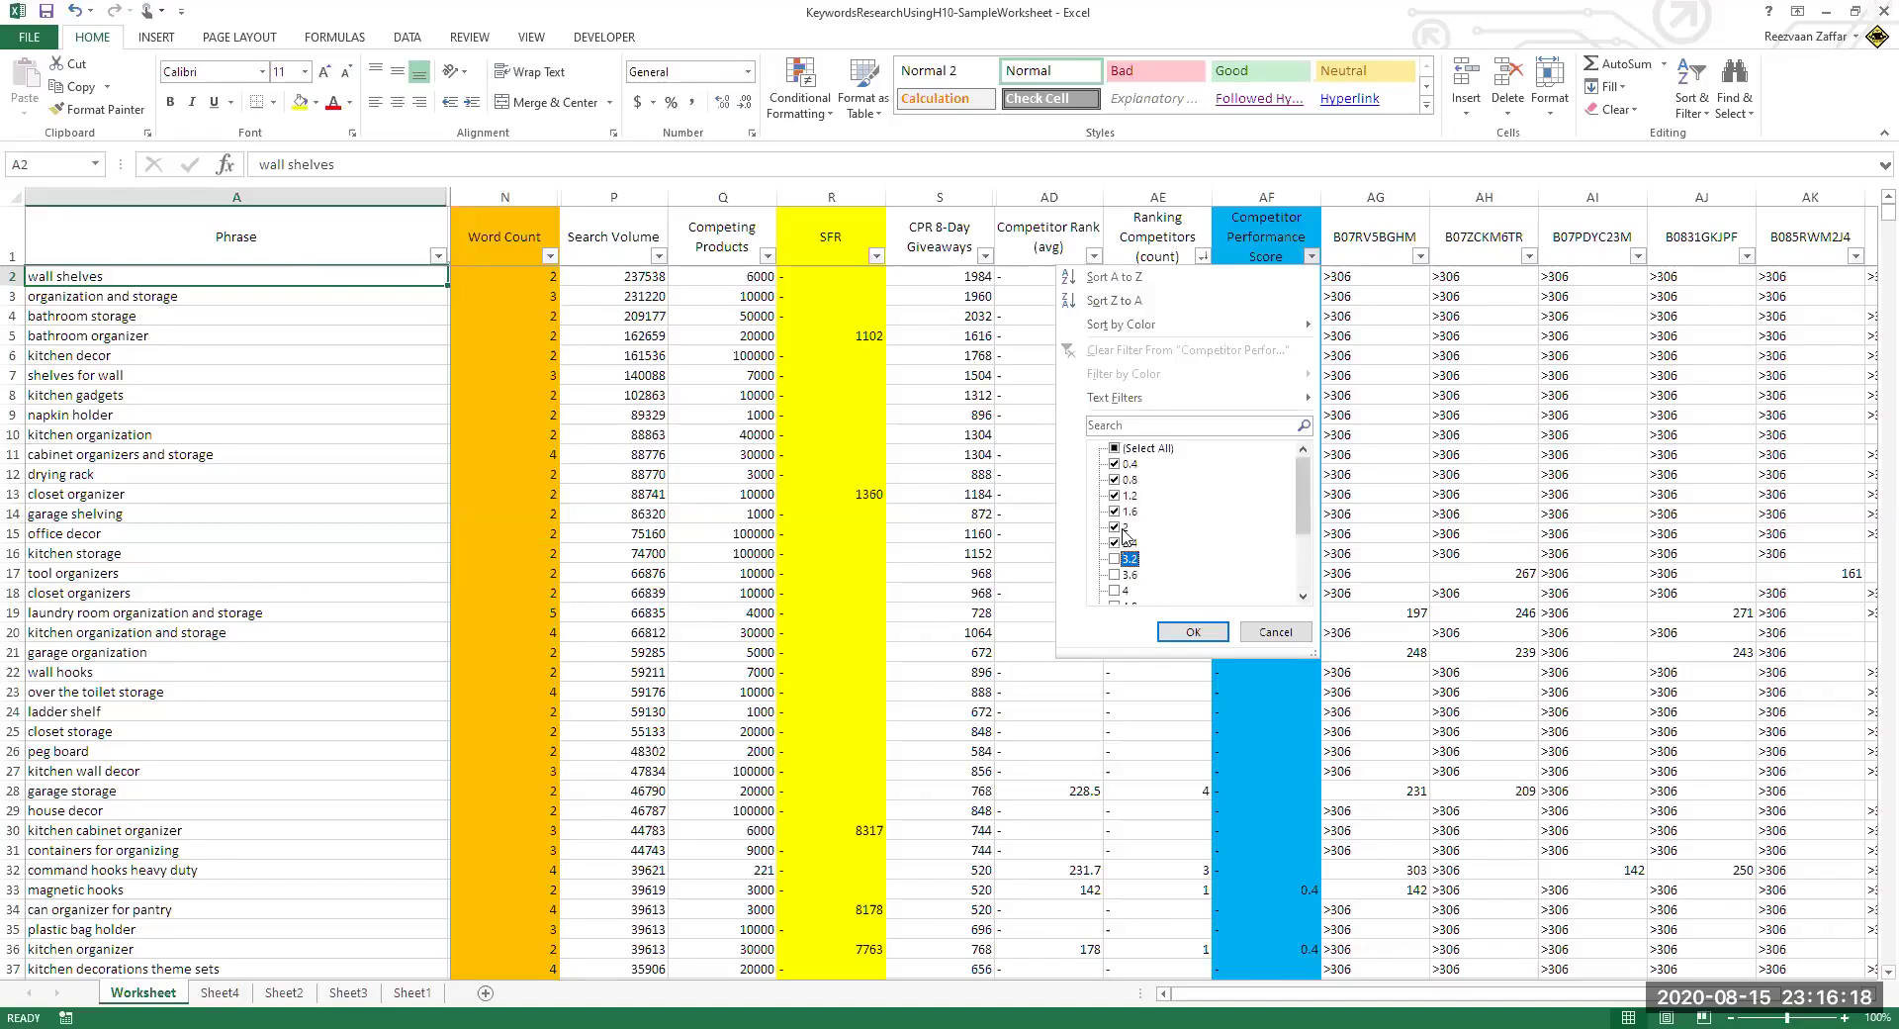
- Also exclude scores 0.4 through 2.4 and apply, keeping only 6 and 6.4
{"action": "left_click", "coordinate": [1115, 464]}
{"action": "left_click", "coordinate": [1115, 480]}
{"action": "left_click", "coordinate": [1114, 495]}
{"action": "left_click", "coordinate": [1114, 527]}
{"action": "scroll", "coordinate": [1215, 492], "scroll_direction": "down", "scroll_amount": 3}
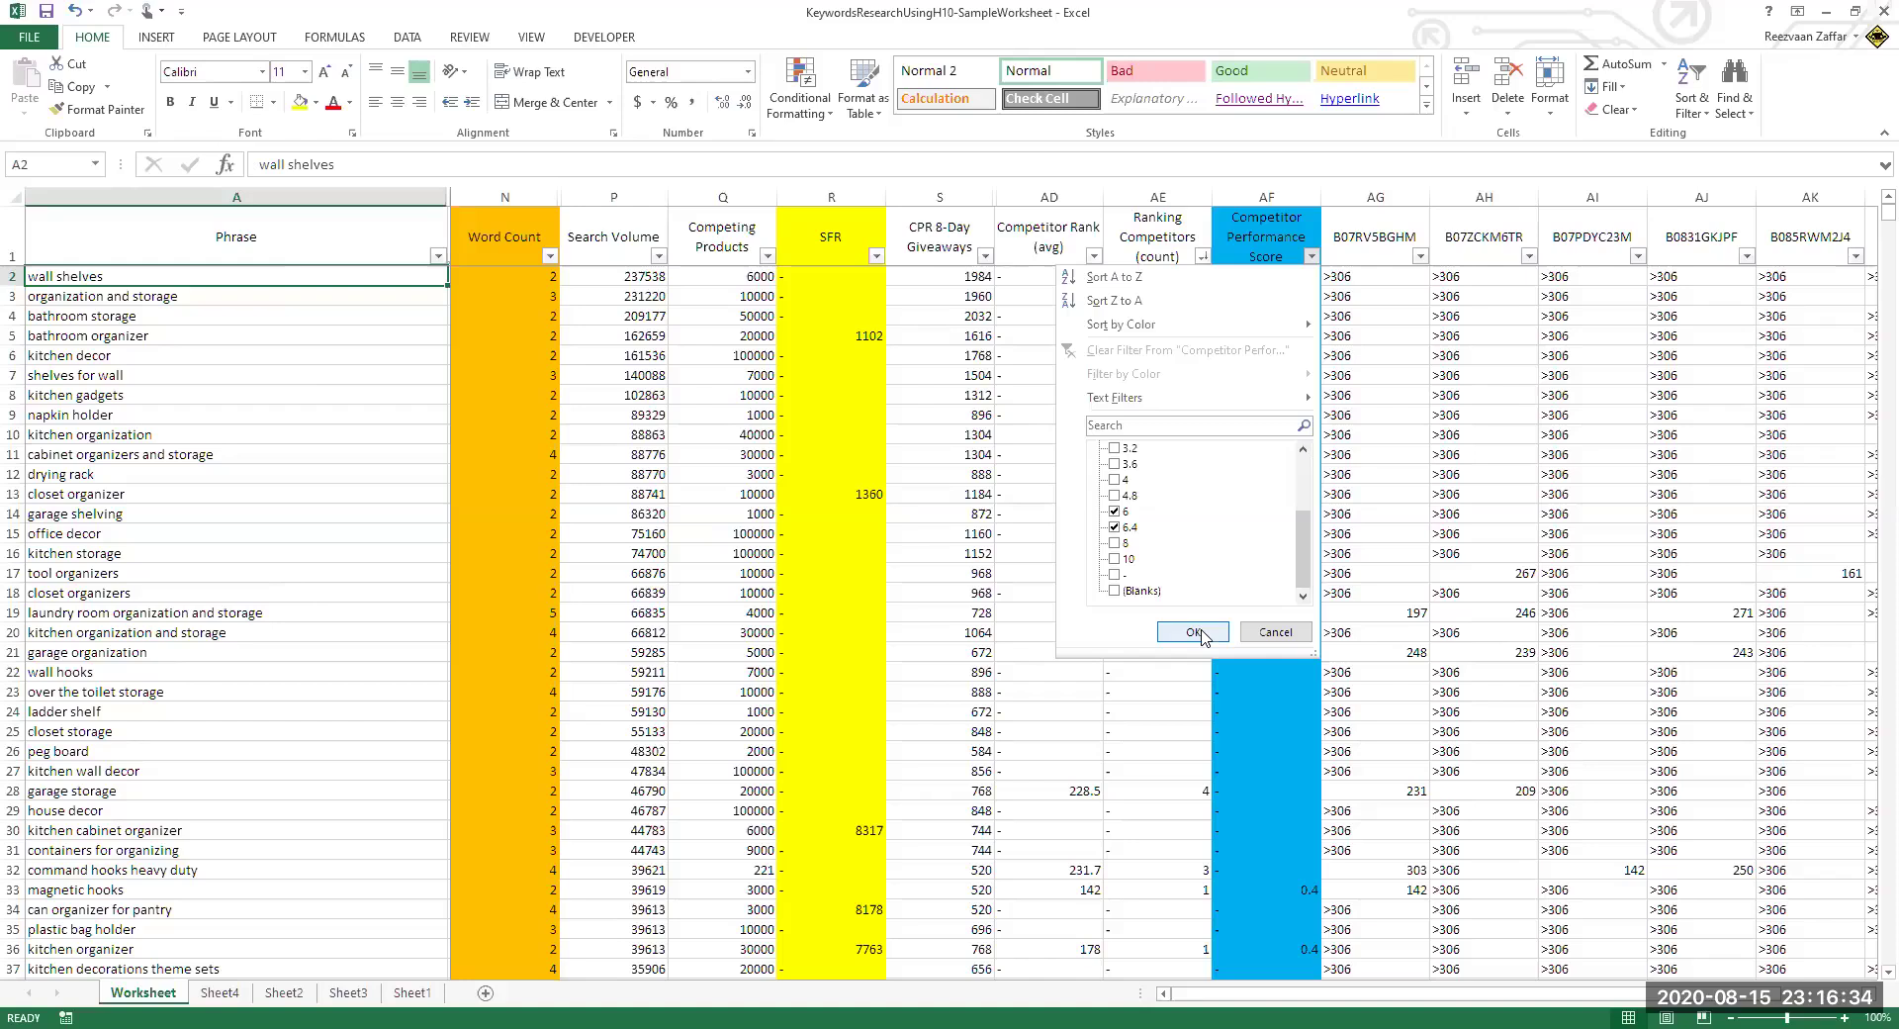
{"action": "left_click", "coordinate": [1200, 635]}
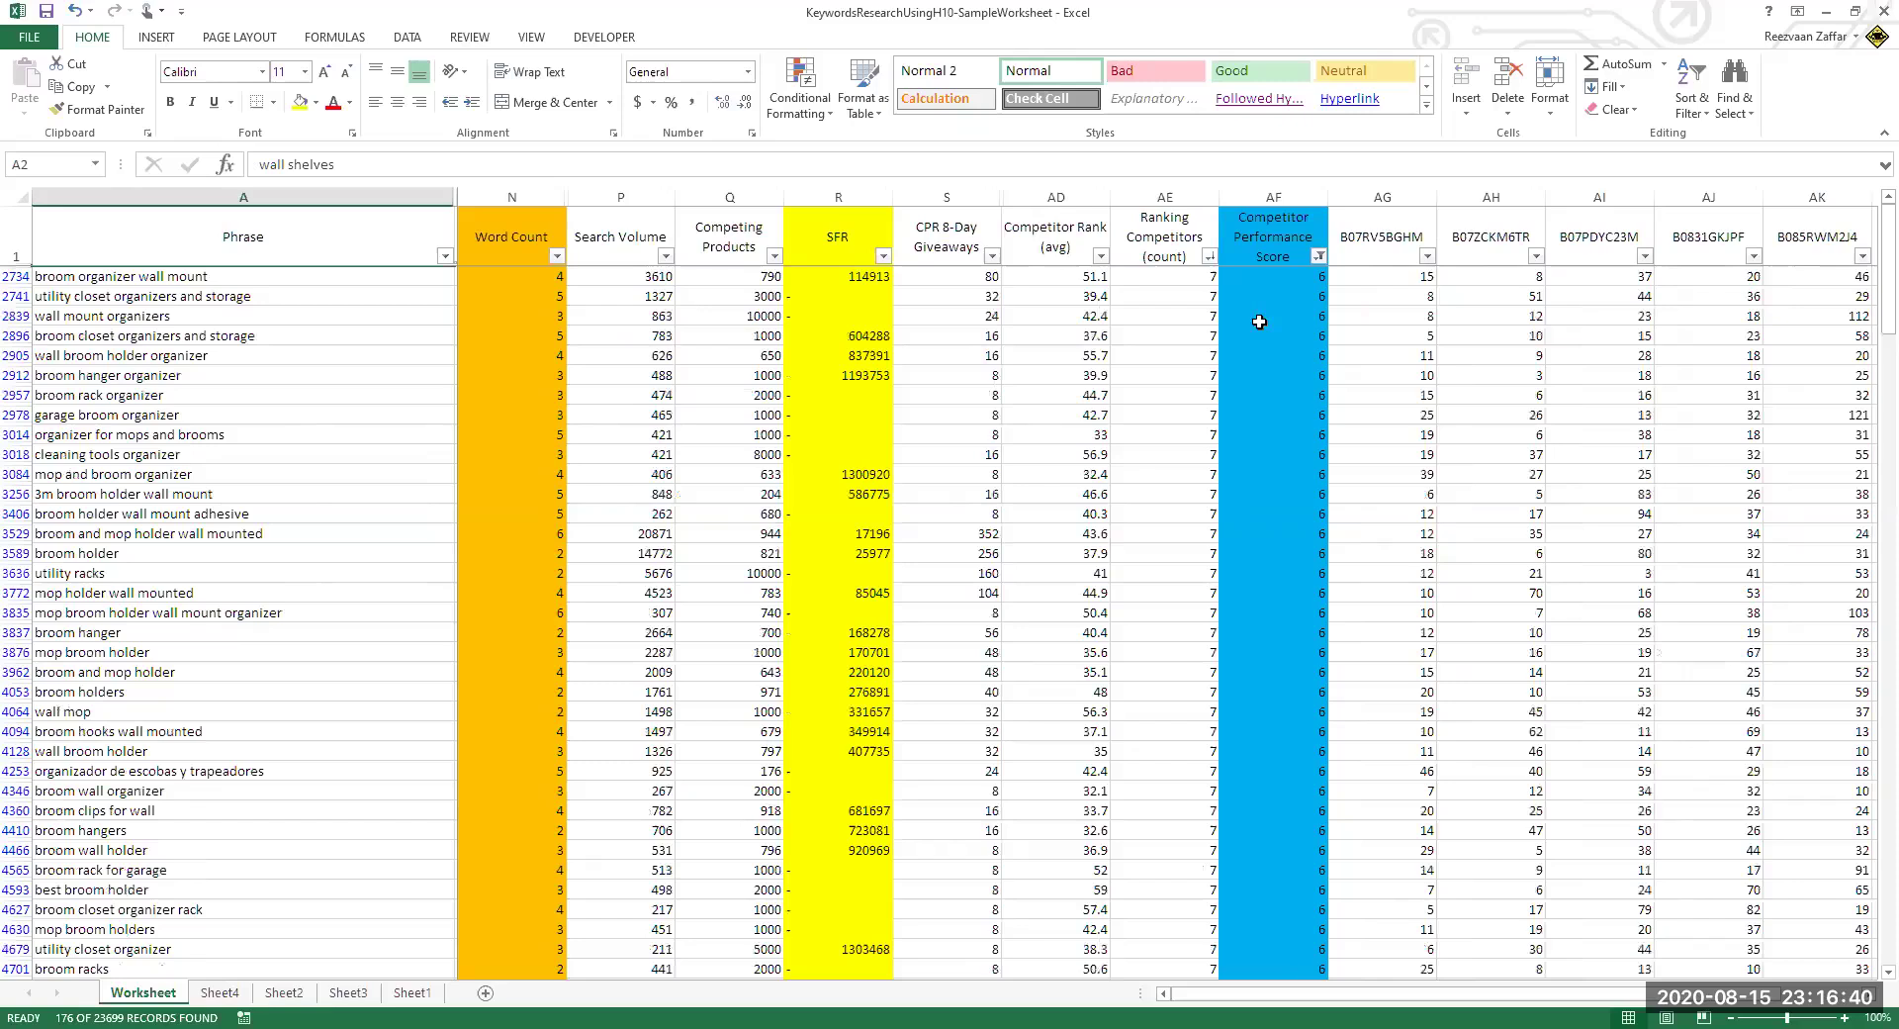
{"action": "left_click", "coordinate": [242, 278]}
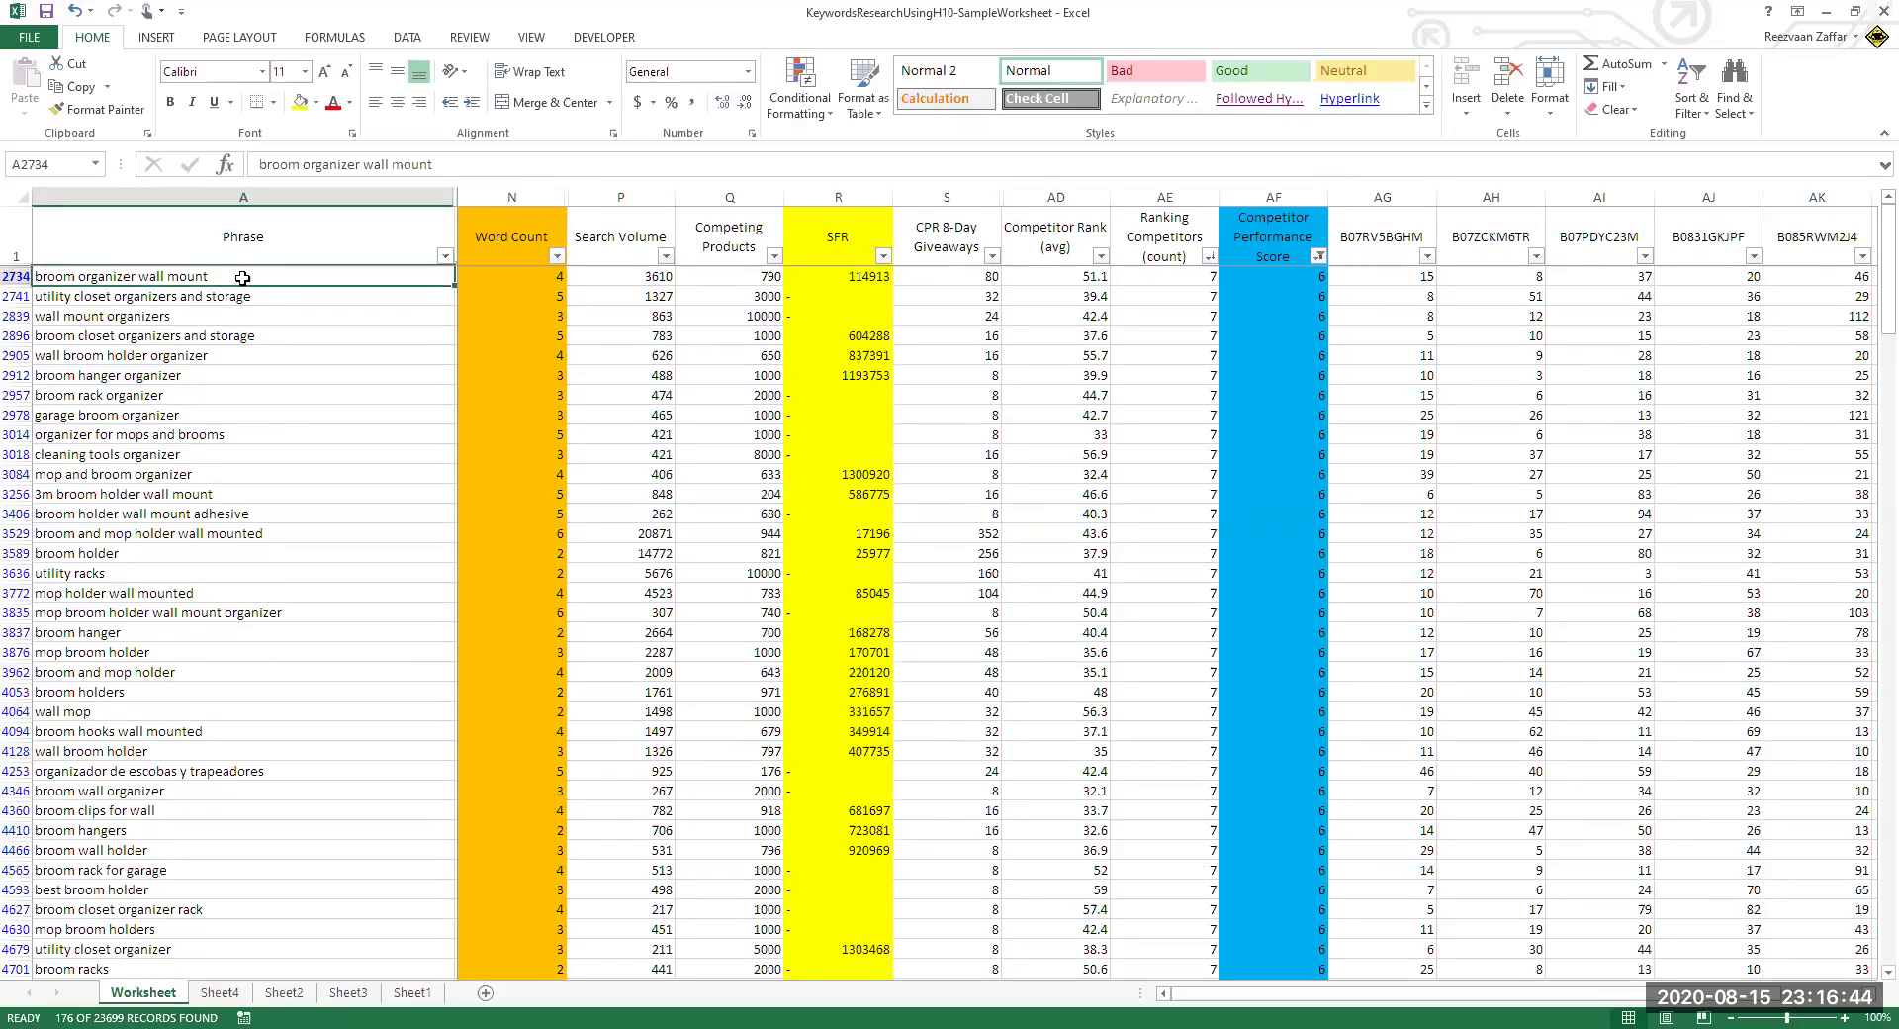
{"action": "key", "text": "ctrl+shift+Down"}
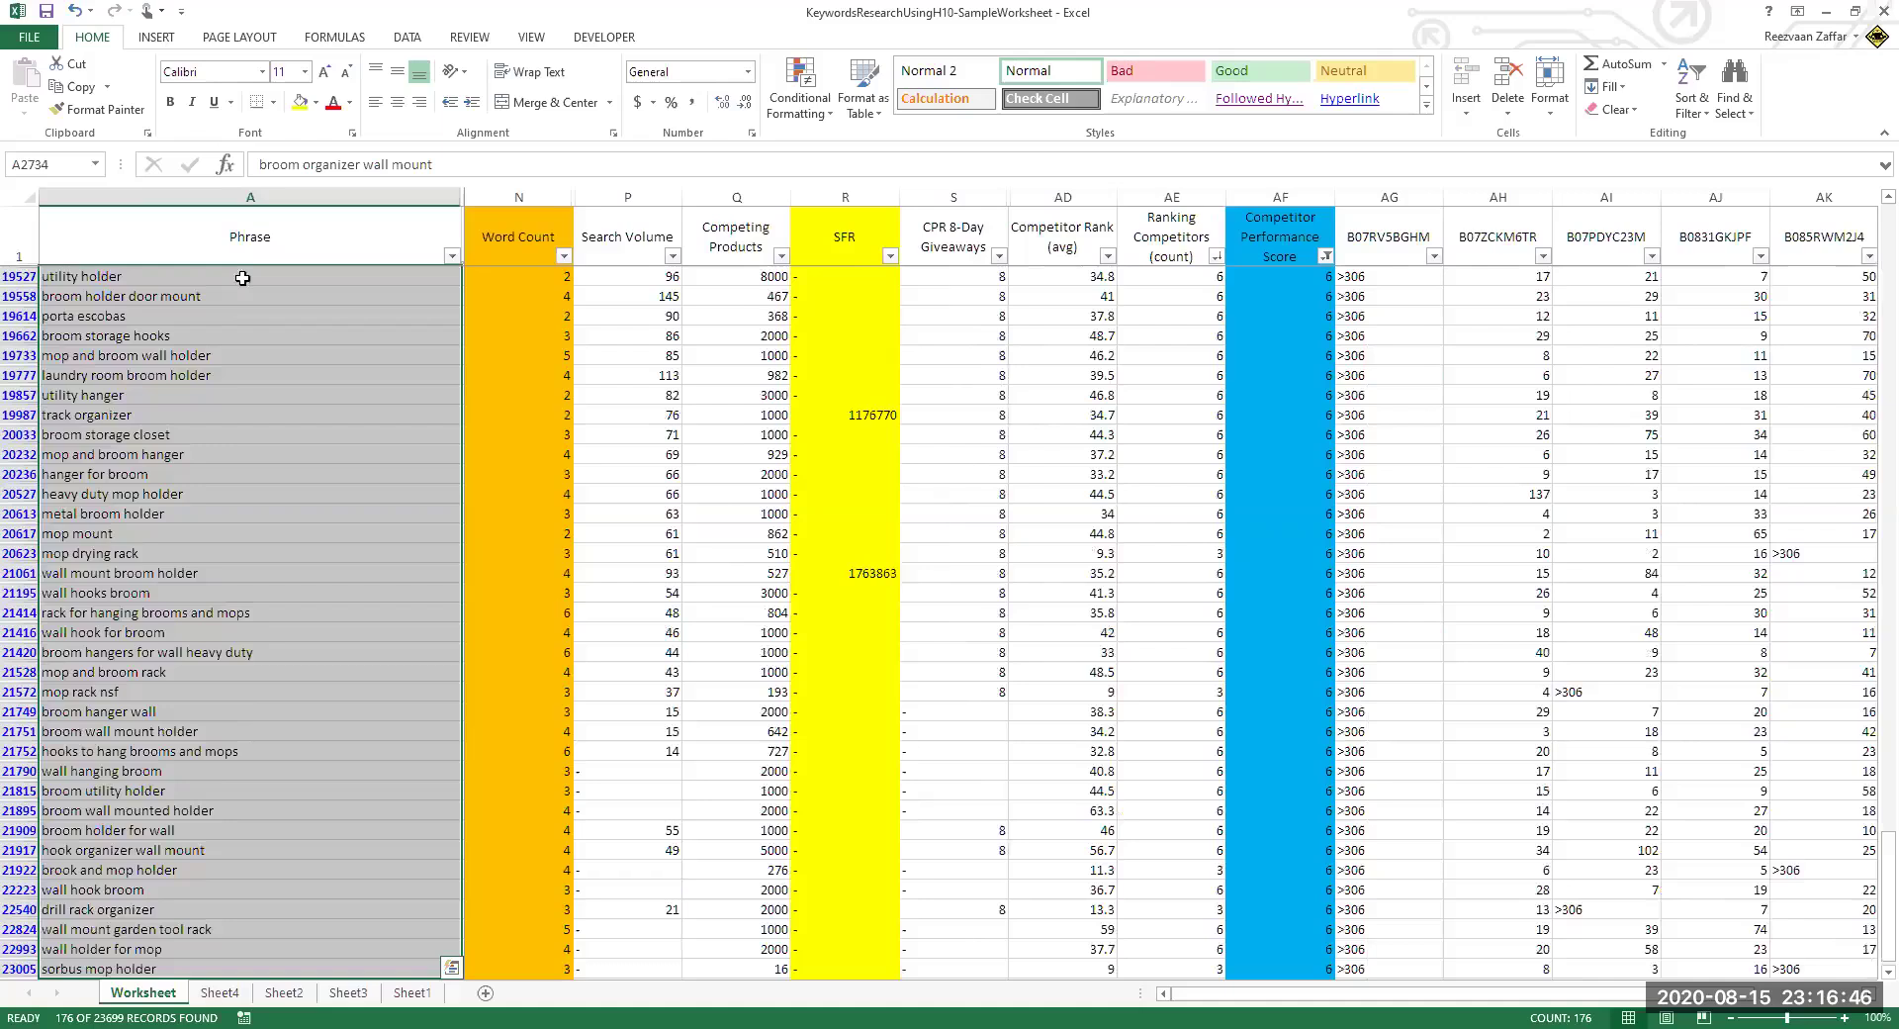
{"action": "scroll", "coordinate": [253, 267], "scroll_direction": "up", "scroll_amount": 1}
{"action": "scroll", "coordinate": [899, 377], "scroll_direction": "up", "scroll_amount": 3}
{"action": "scroll", "coordinate": [899, 377], "scroll_direction": "up", "scroll_amount": 5}
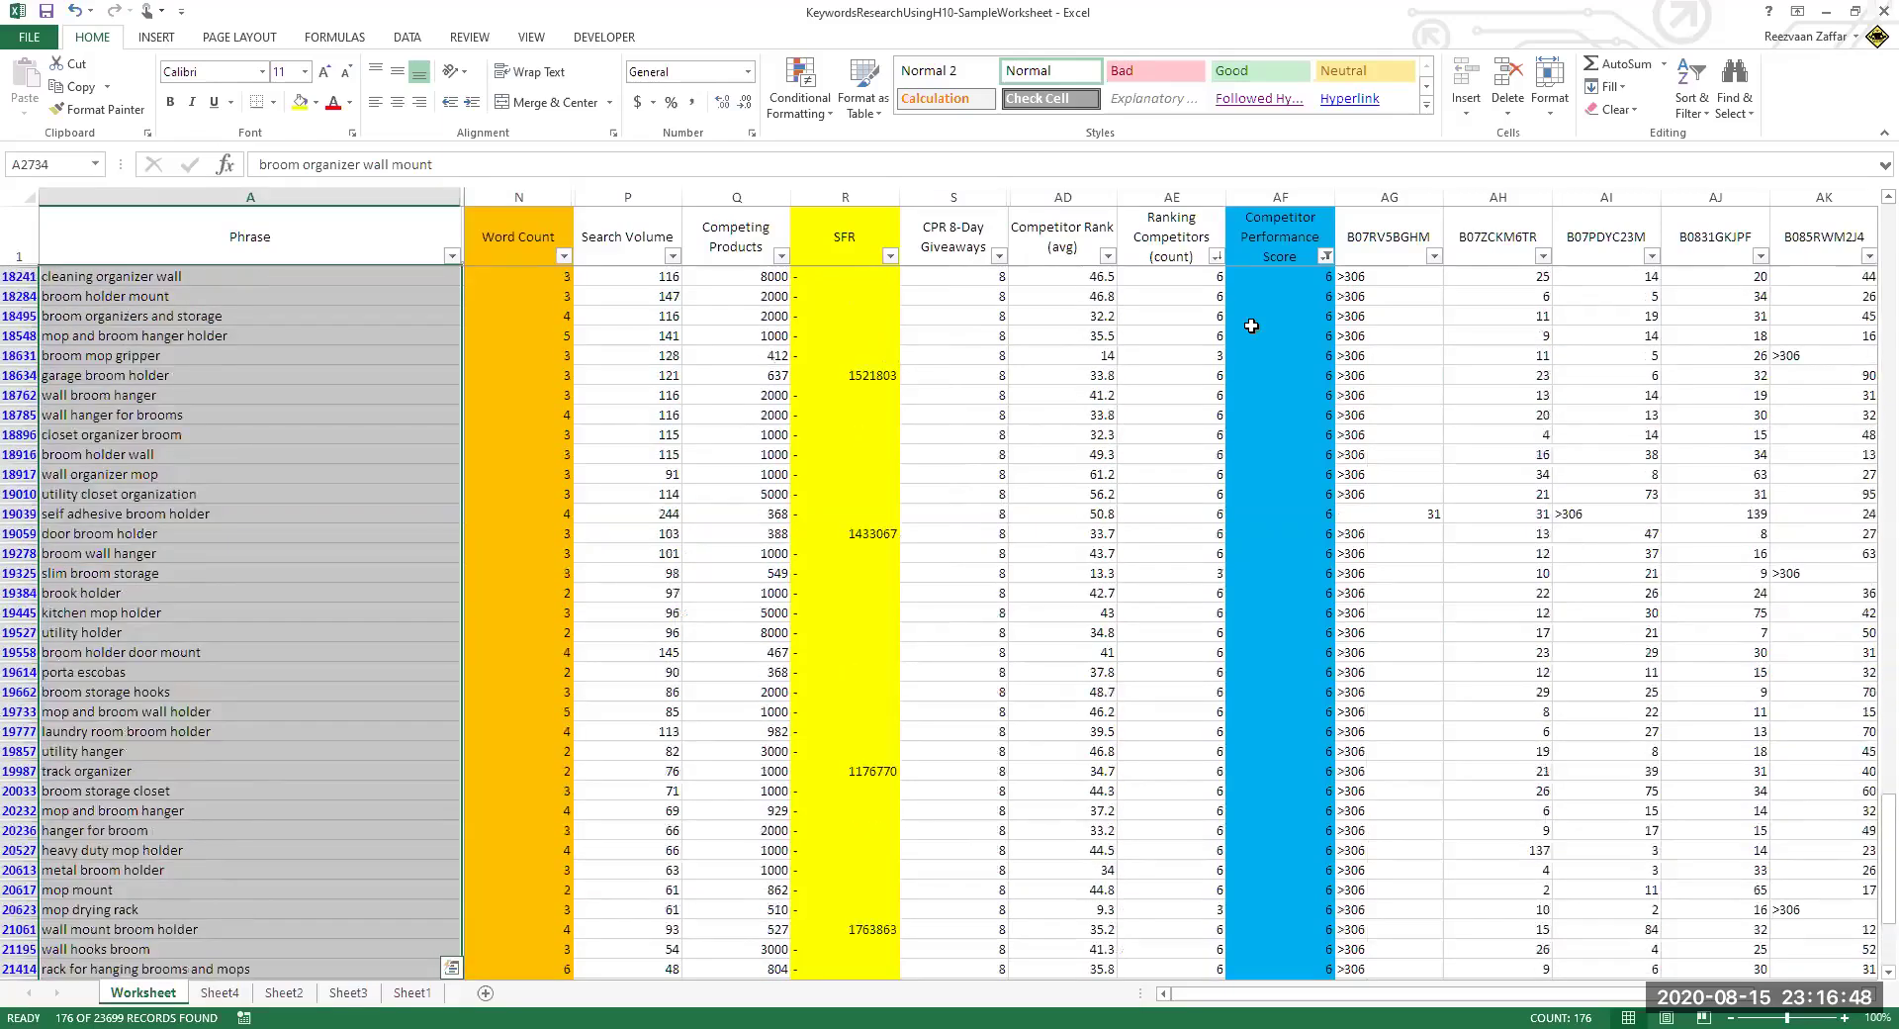
{"action": "left_click", "coordinate": [1215, 312]}
{"action": "scroll", "coordinate": [1215, 312], "scroll_direction": "up", "scroll_amount": 2}
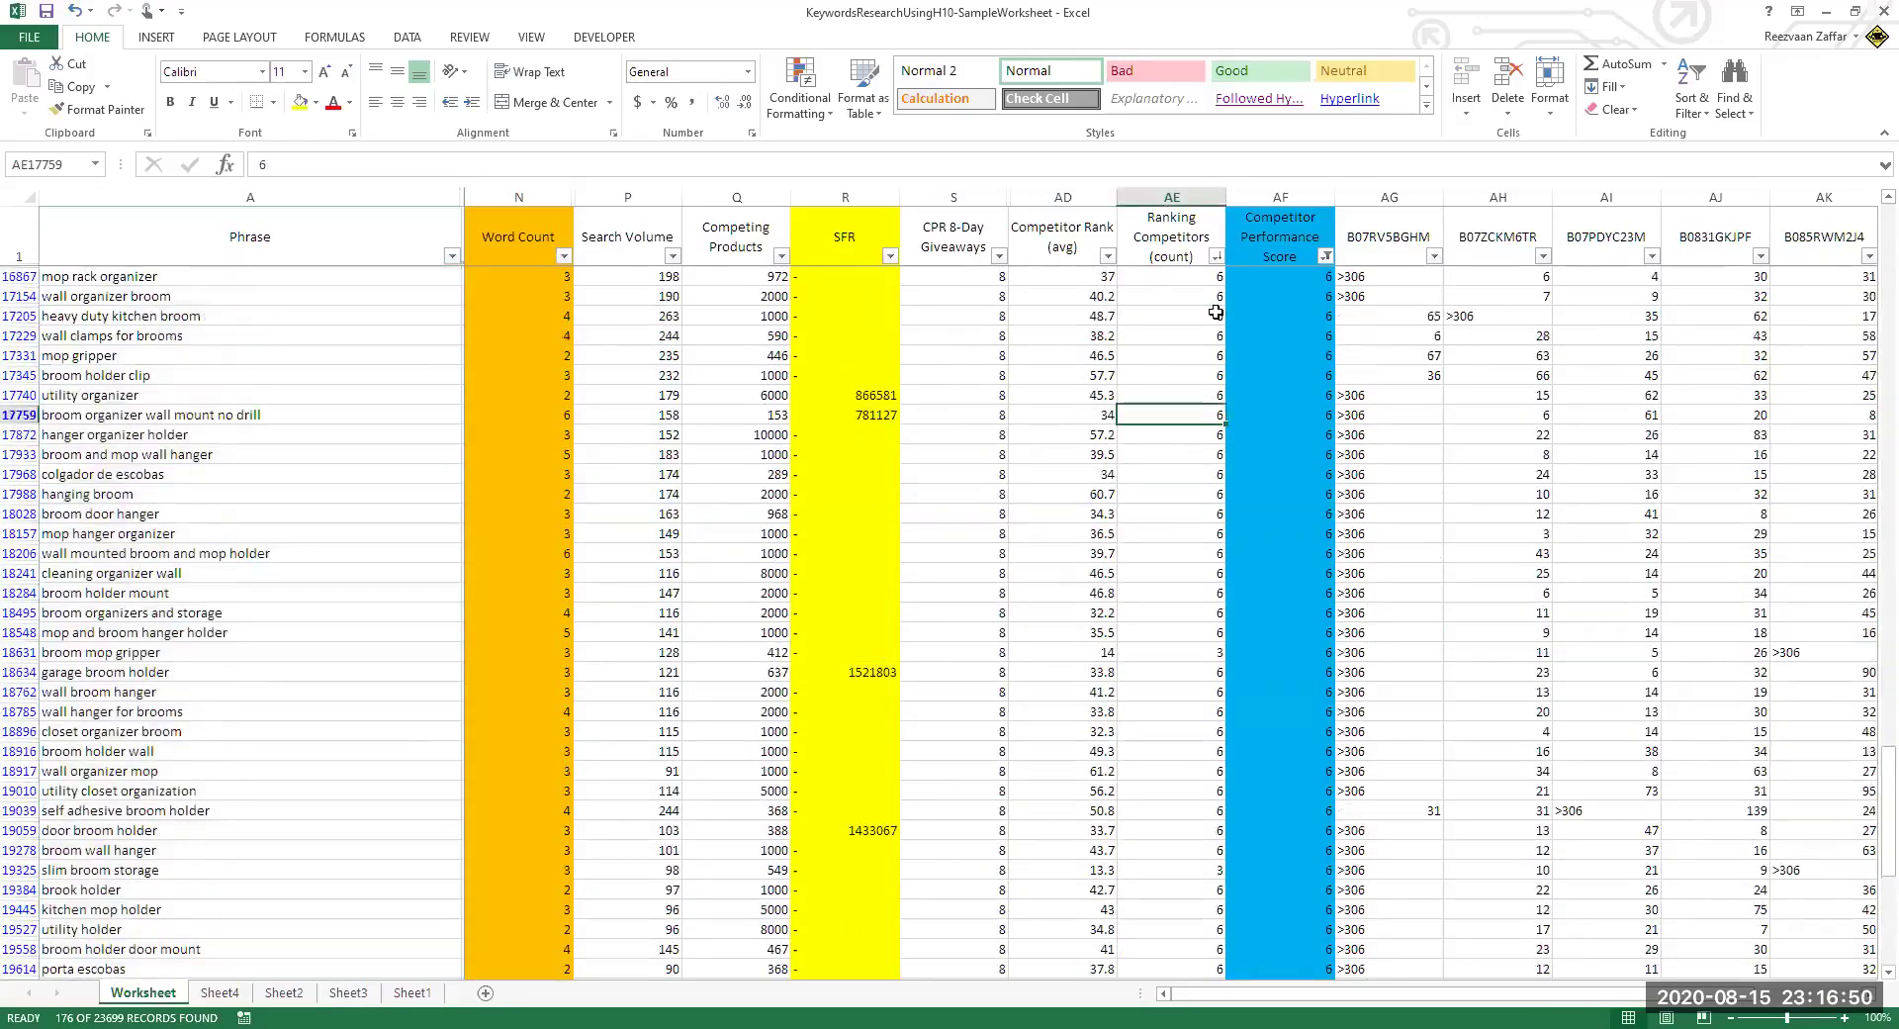
{"action": "scroll", "coordinate": [1215, 313], "scroll_direction": "up", "scroll_amount": 2}
{"action": "scroll", "coordinate": [1216, 312], "scroll_direction": "up", "scroll_amount": 4}
{"action": "scroll", "coordinate": [1216, 313], "scroll_direction": "up", "scroll_amount": 3}
{"action": "scroll", "coordinate": [1216, 312], "scroll_direction": "up", "scroll_amount": 3}
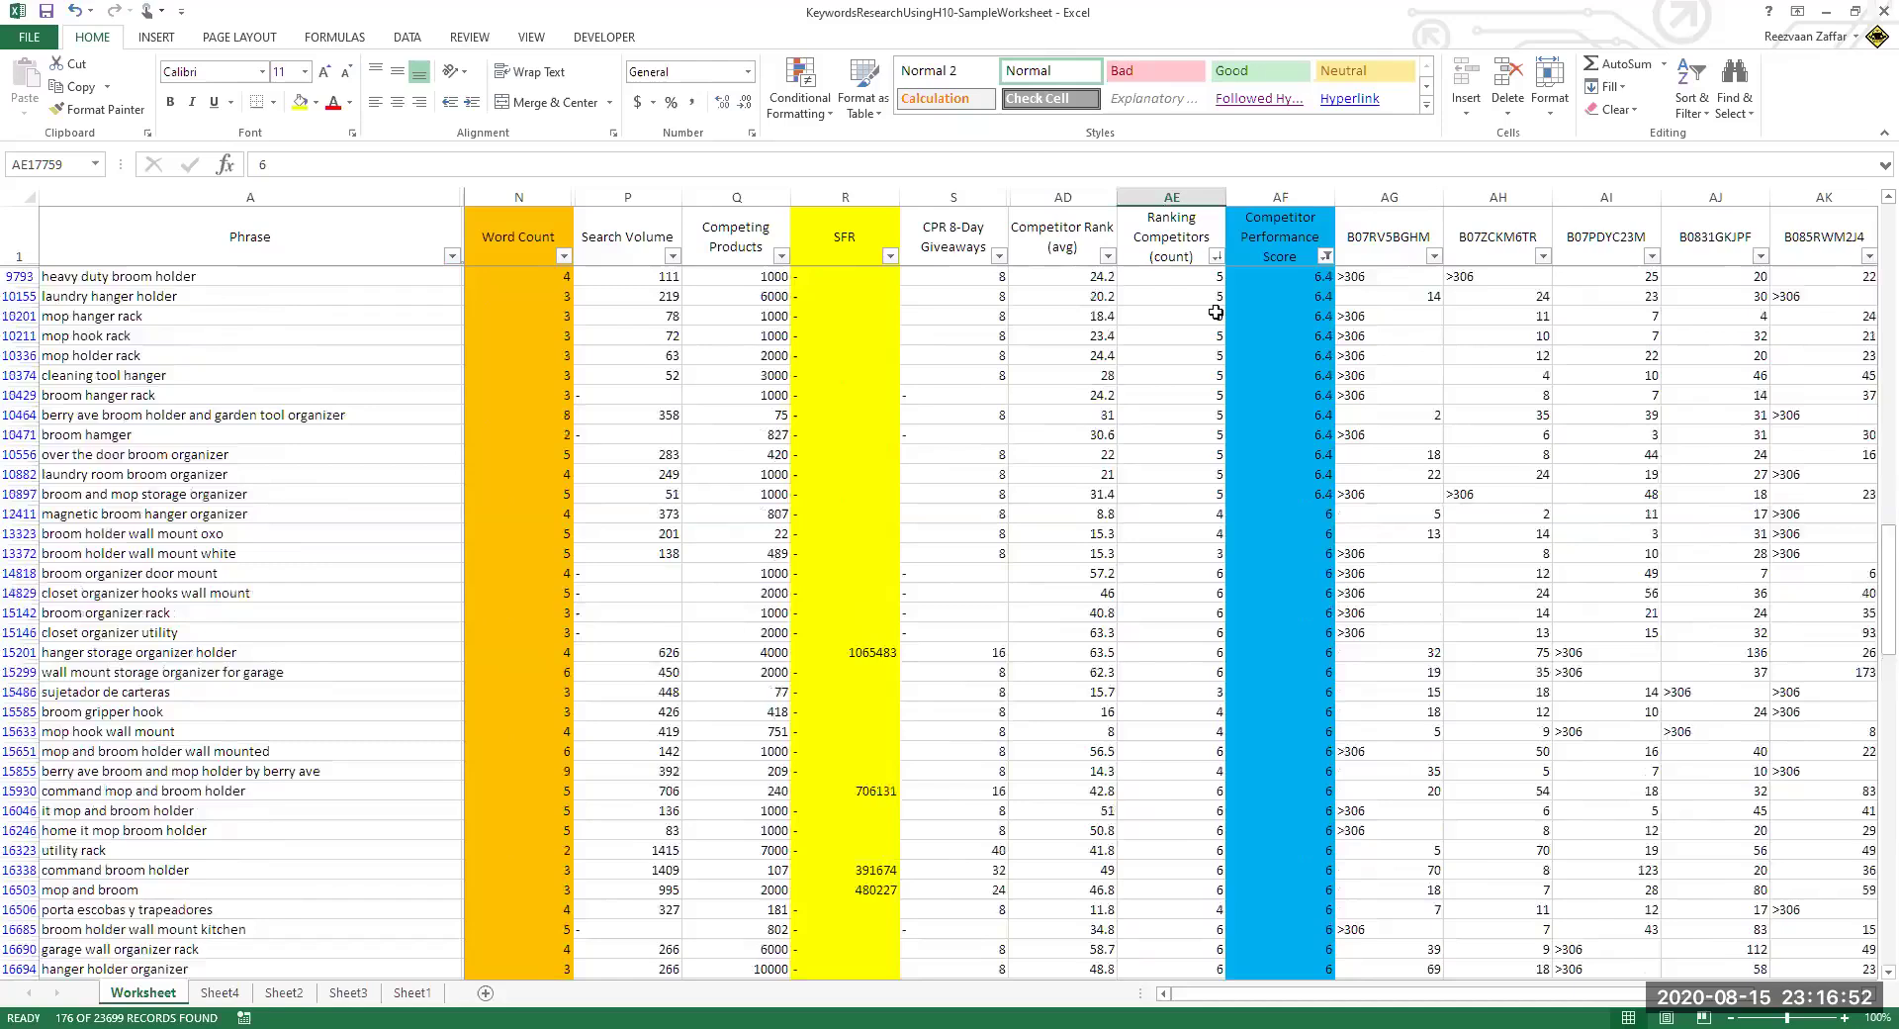
{"action": "scroll", "coordinate": [1215, 312], "scroll_direction": "up", "scroll_amount": 3}
{"action": "scroll", "coordinate": [1216, 312], "scroll_direction": "up", "scroll_amount": 2}
{"action": "scroll", "coordinate": [1216, 312], "scroll_direction": "up", "scroll_amount": 2}
{"action": "scroll", "coordinate": [1216, 313], "scroll_direction": "up", "scroll_amount": 3}
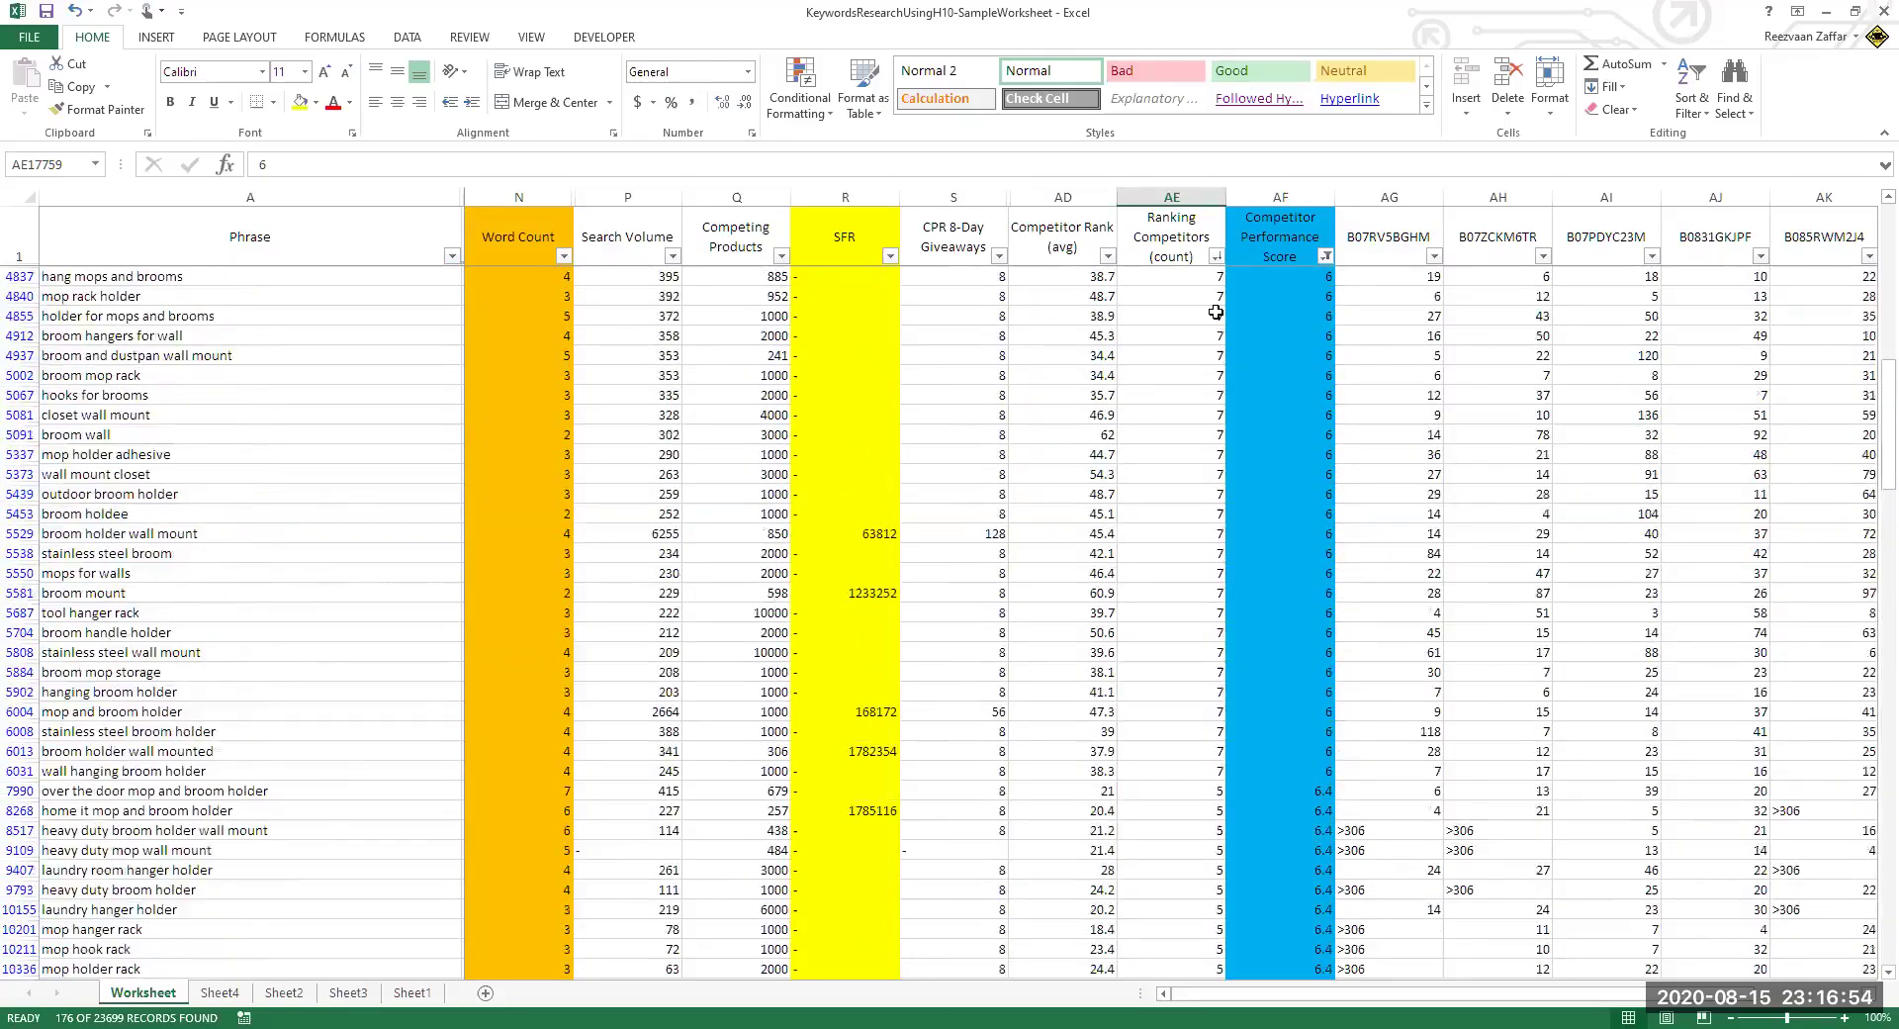
{"action": "scroll", "coordinate": [1216, 312], "scroll_direction": "up", "scroll_amount": 3}
{"action": "scroll", "coordinate": [1215, 312], "scroll_direction": "up", "scroll_amount": 3}
{"action": "scroll", "coordinate": [1216, 312], "scroll_direction": "up", "scroll_amount": 3}
{"action": "scroll", "coordinate": [1215, 313], "scroll_direction": "up", "scroll_amount": 2}
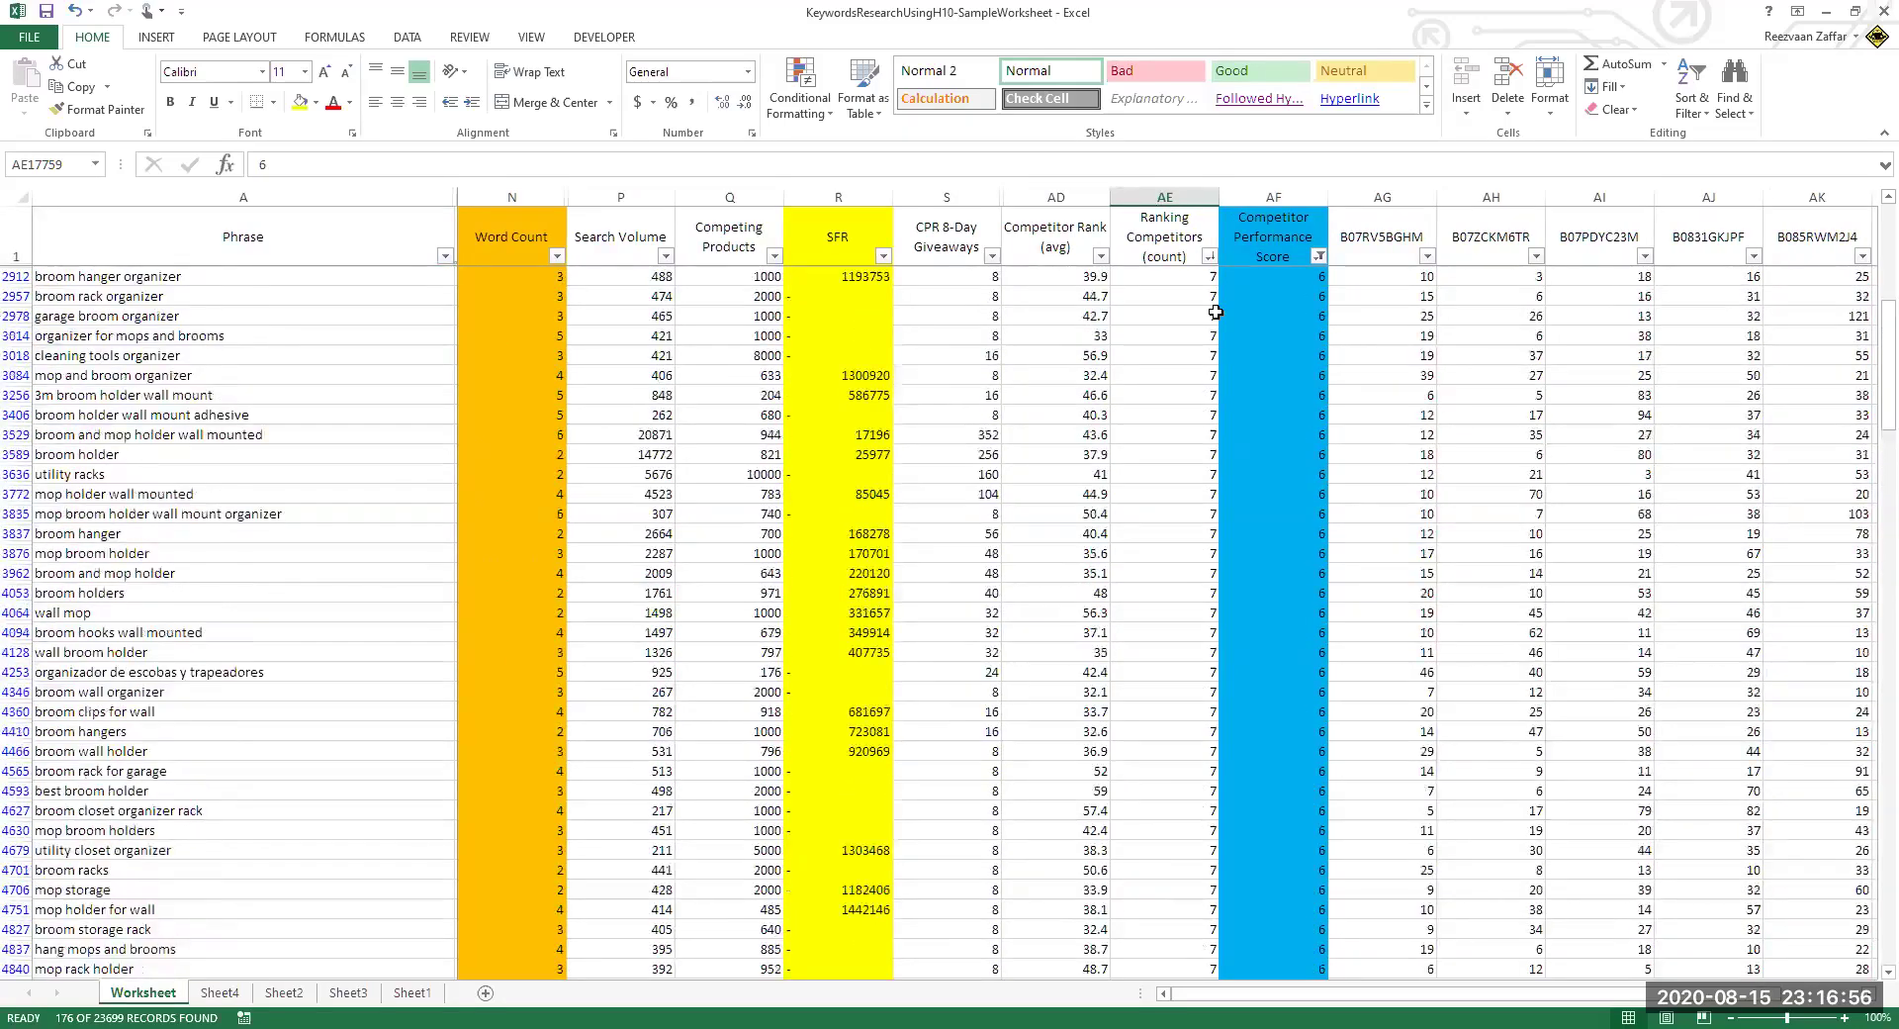
{"action": "scroll", "coordinate": [1215, 312], "scroll_direction": "up", "scroll_amount": 2}
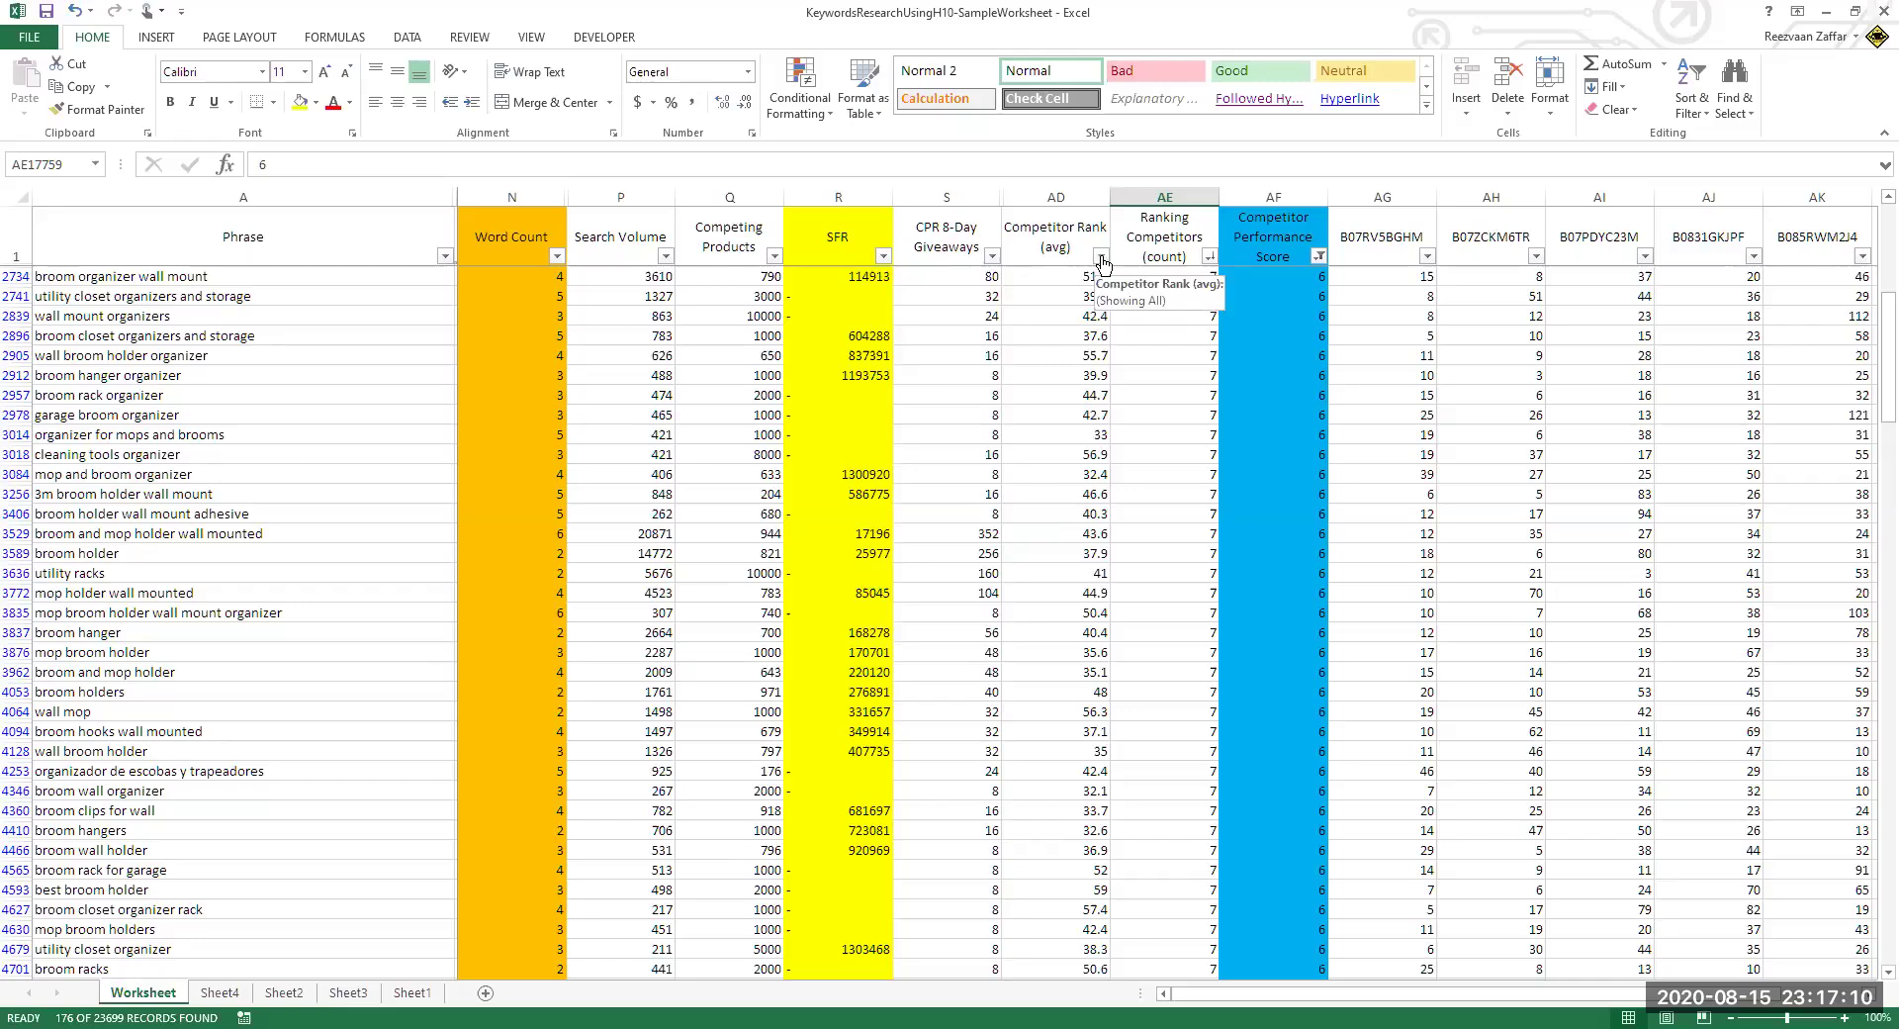
- Filter Competitor Rank (avg) to values greater than 30
{"action": "left_click", "coordinate": [1100, 256]}
{"action": "mouse_move", "coordinate": [950, 398]}
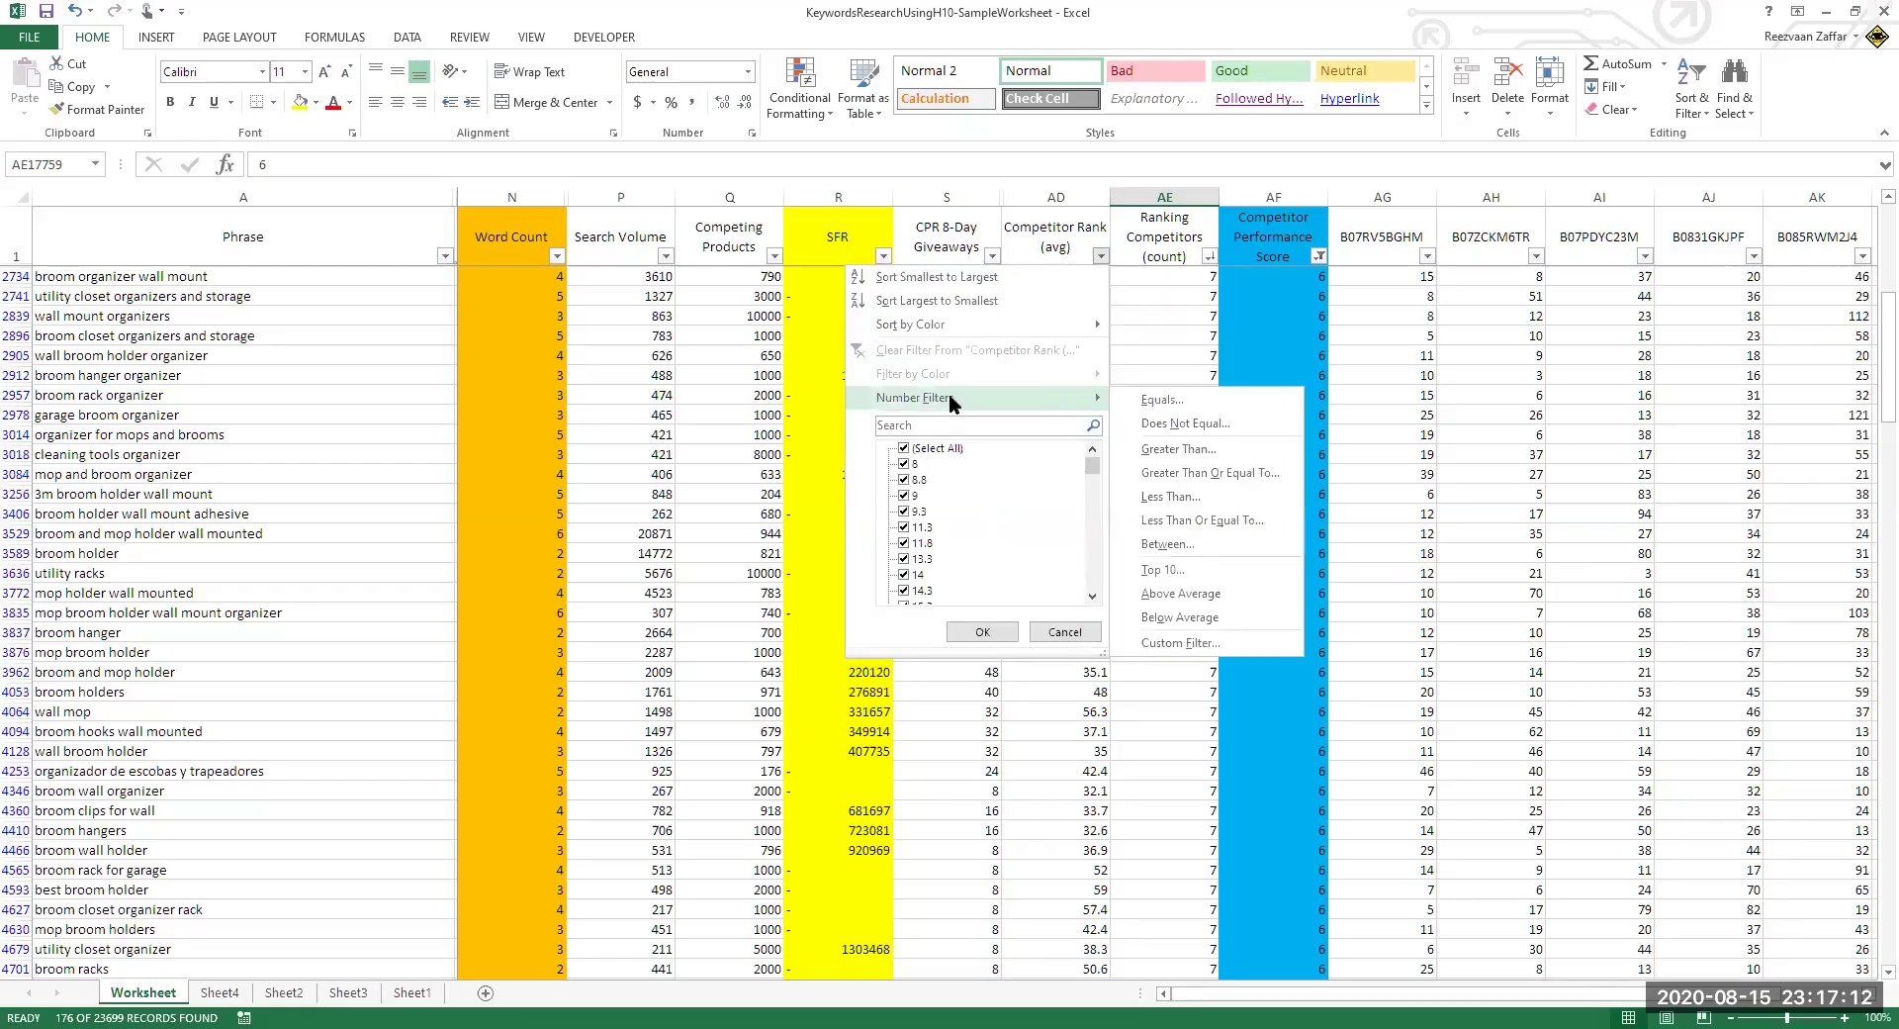
{"action": "left_click", "coordinate": [1241, 450]}
{"action": "type", "text": "0"}
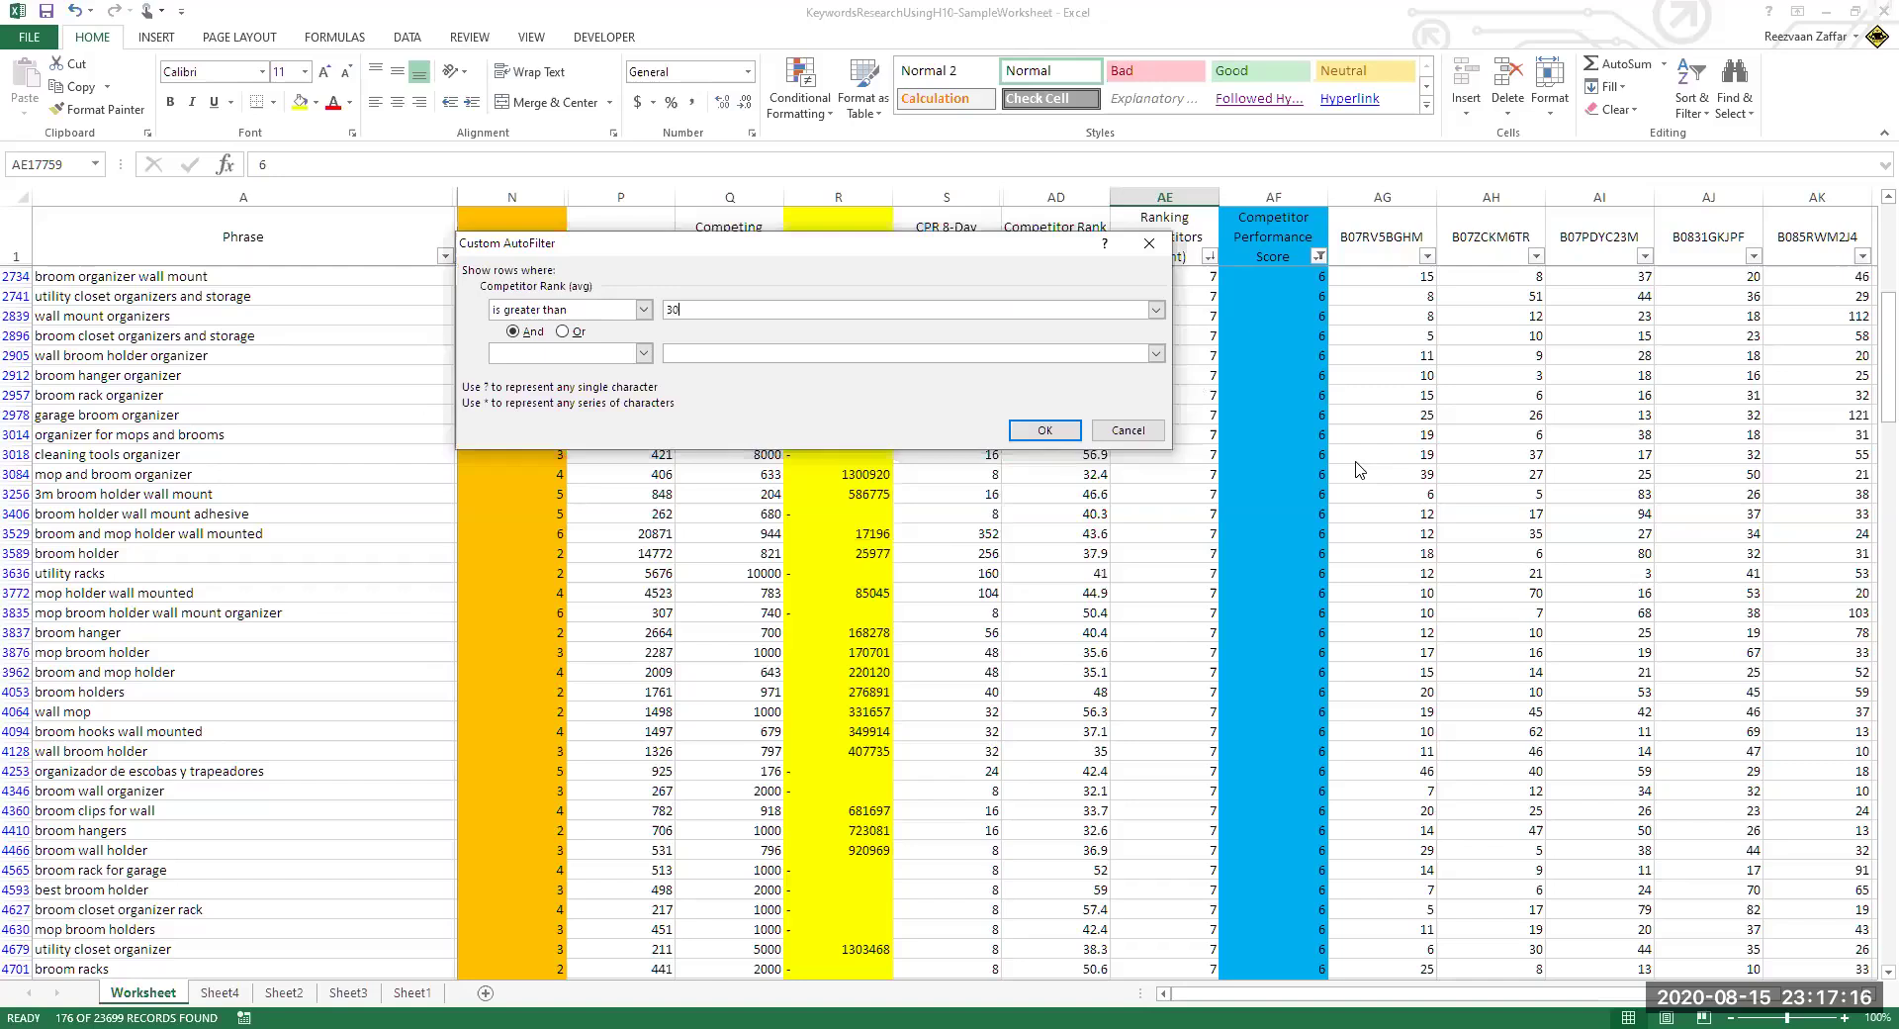
{"action": "key", "text": "Return"}
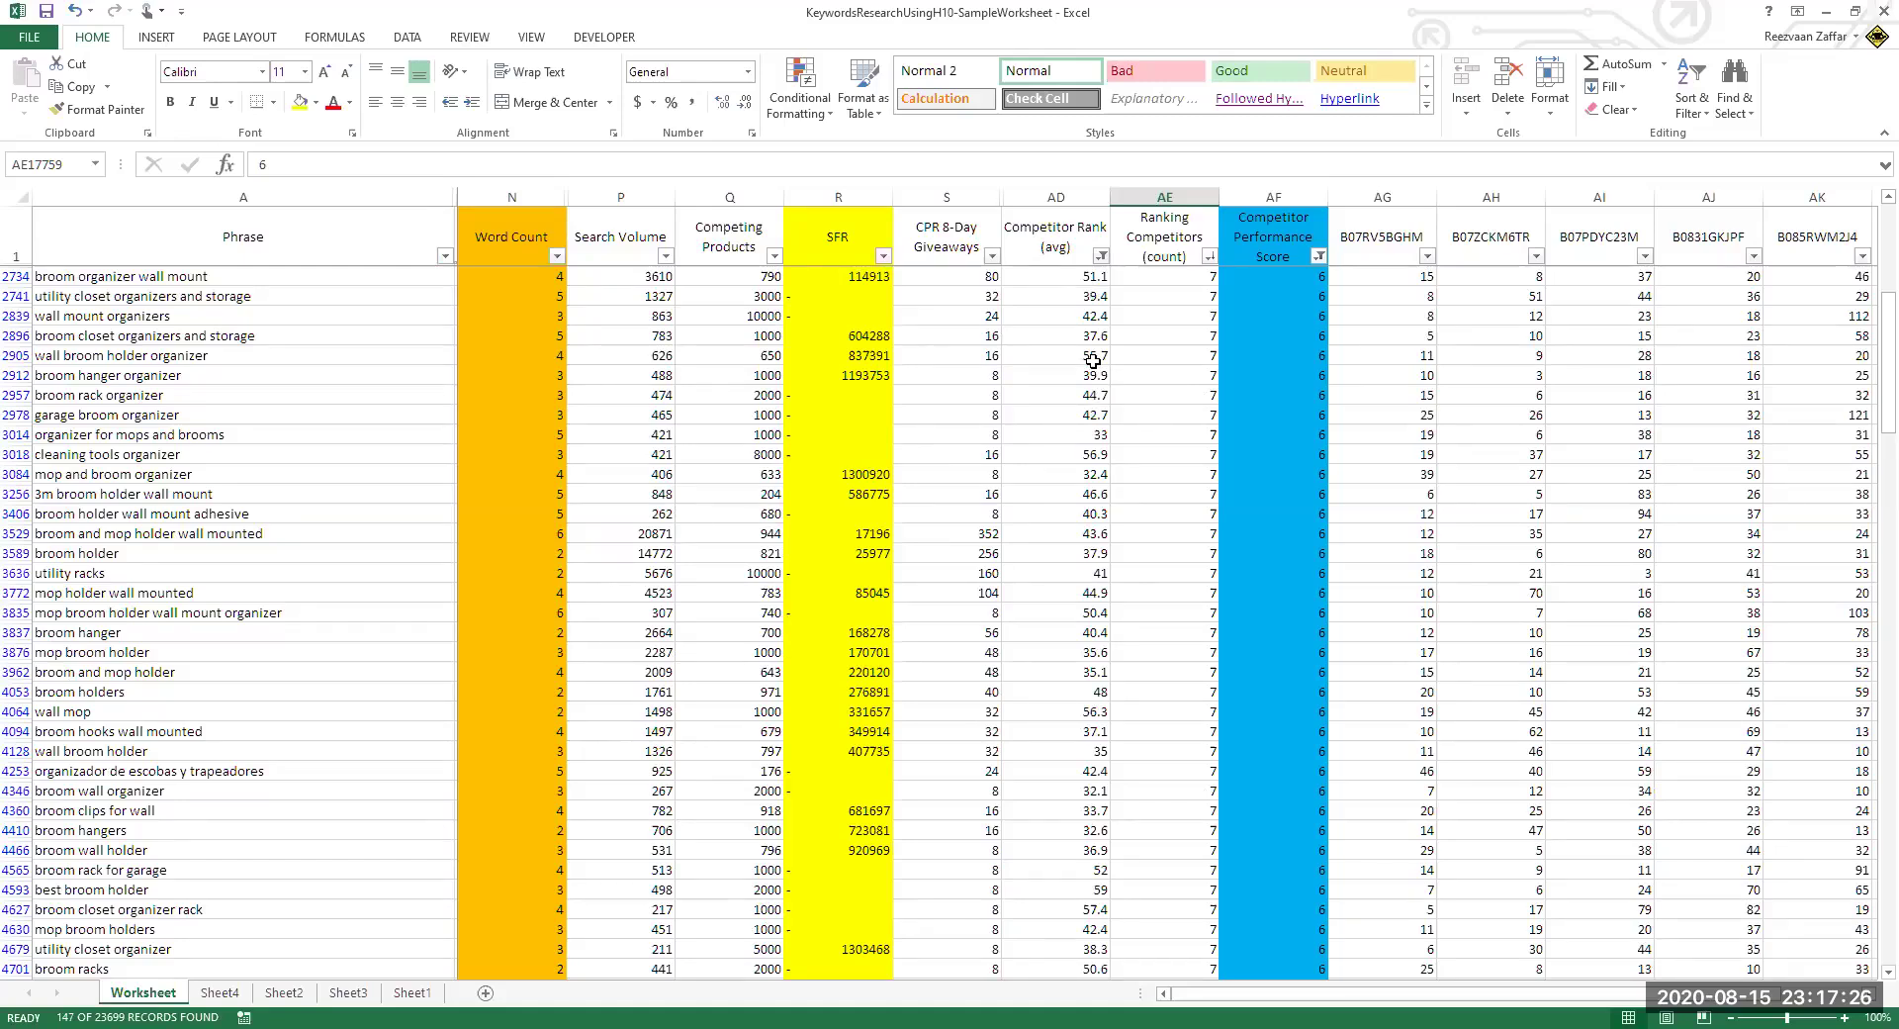
- Select the filtered keyword phrases to count them, then settle on the first keyword
{"action": "left_click", "coordinate": [157, 276]}
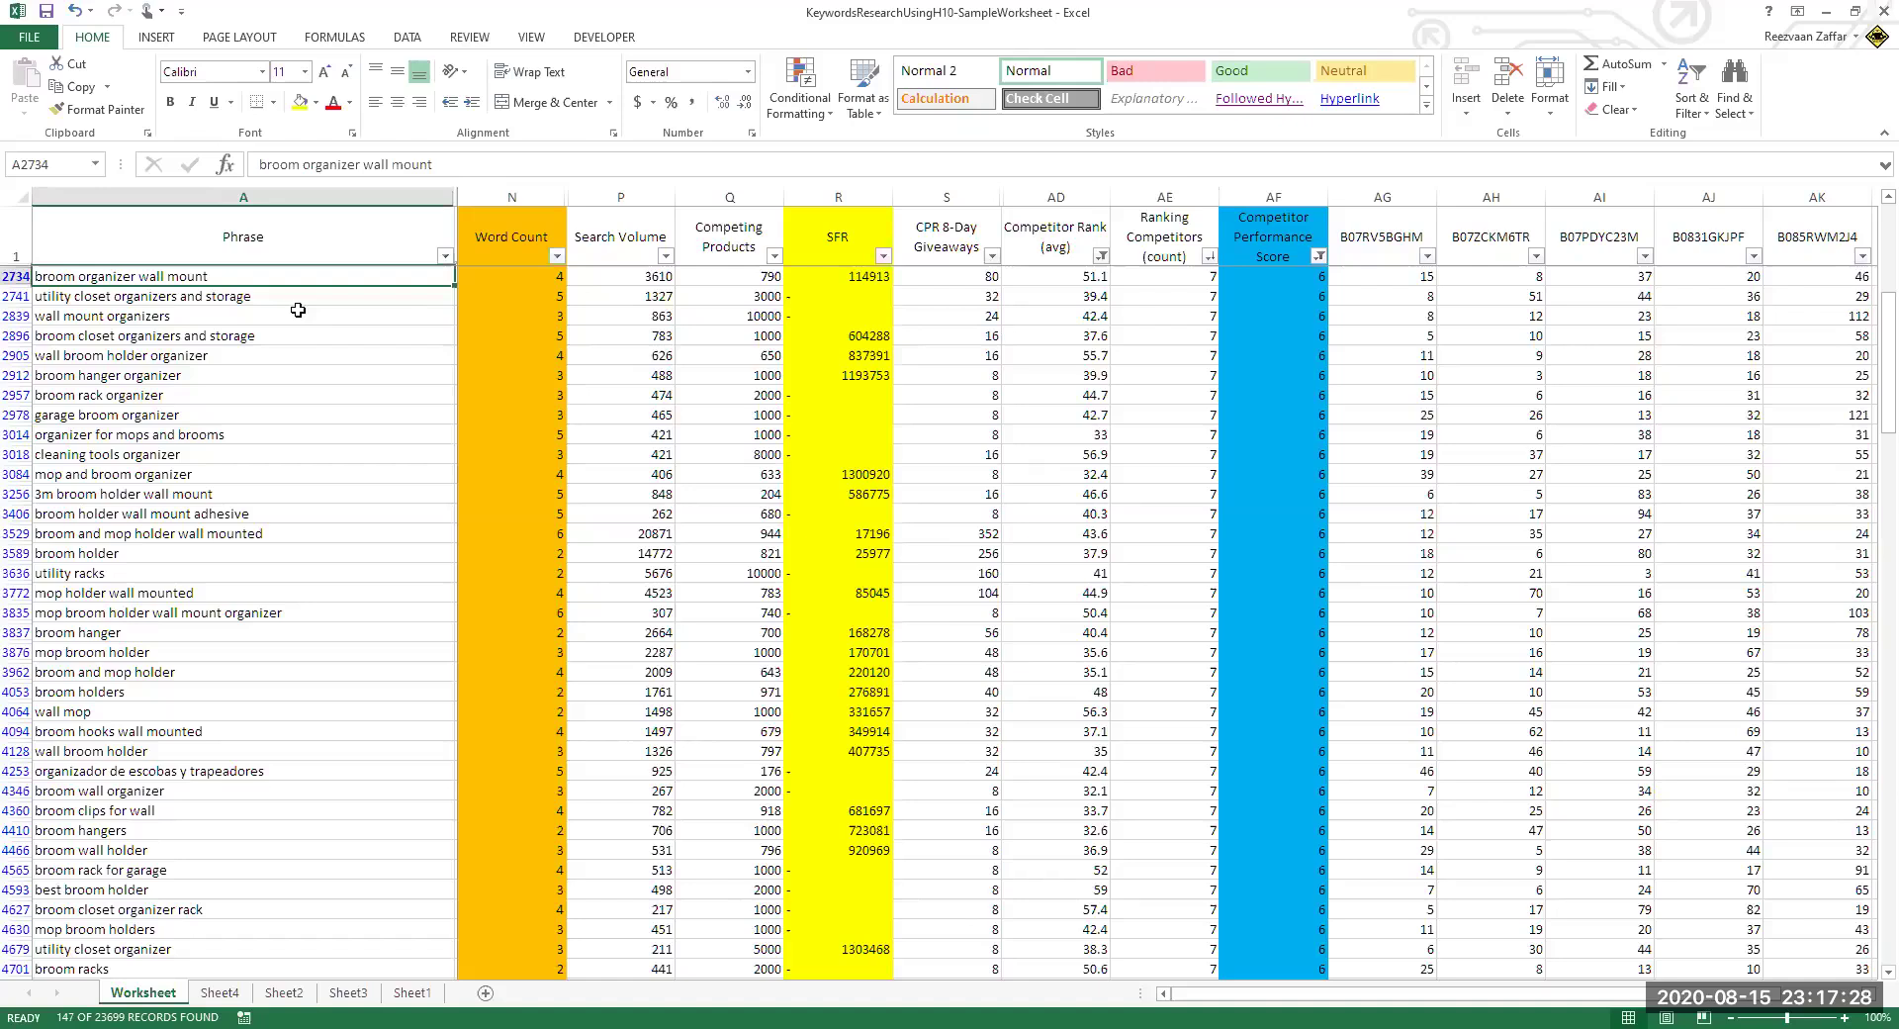
{"action": "key", "text": "ctrl+shift+Down"}
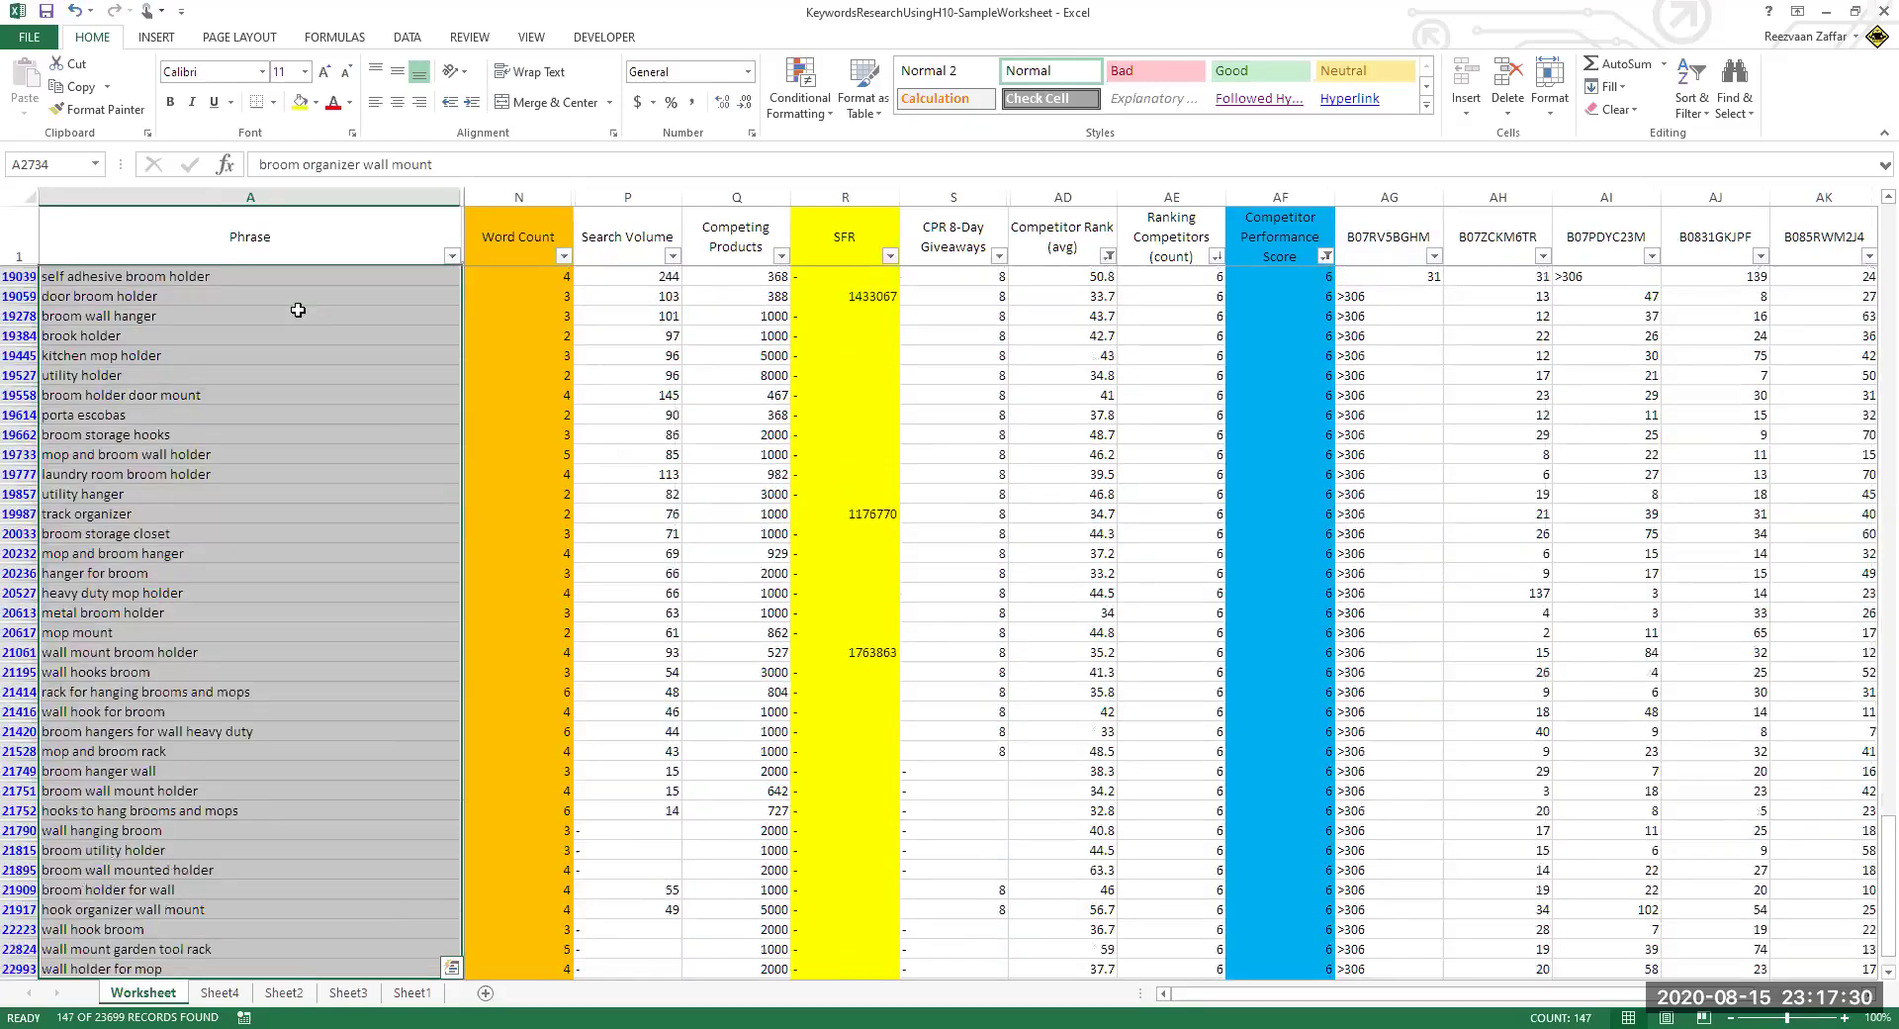
{"action": "key", "text": "ctrl+Up"}
{"action": "key", "text": "Down"}
{"action": "key", "text": "Down"}
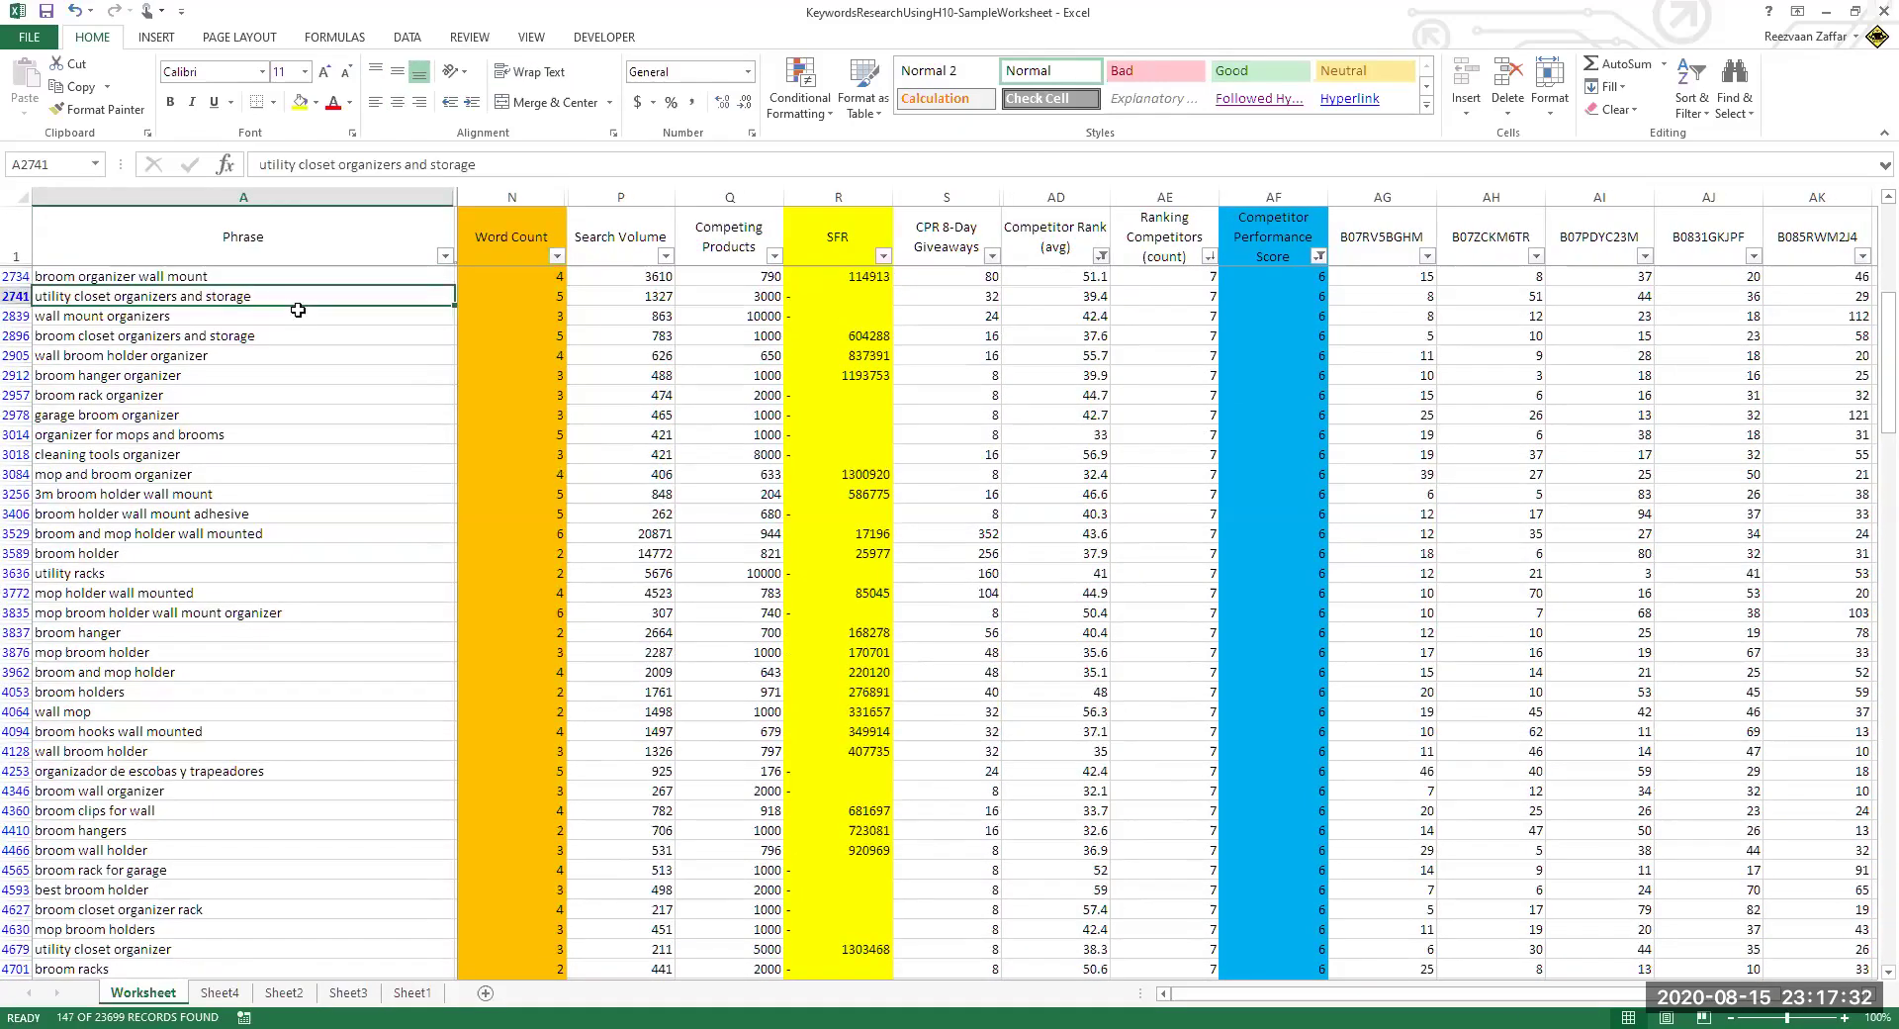
{"action": "key", "text": "Up"}
{"action": "key", "text": "Down"}
{"action": "key", "text": "Up"}
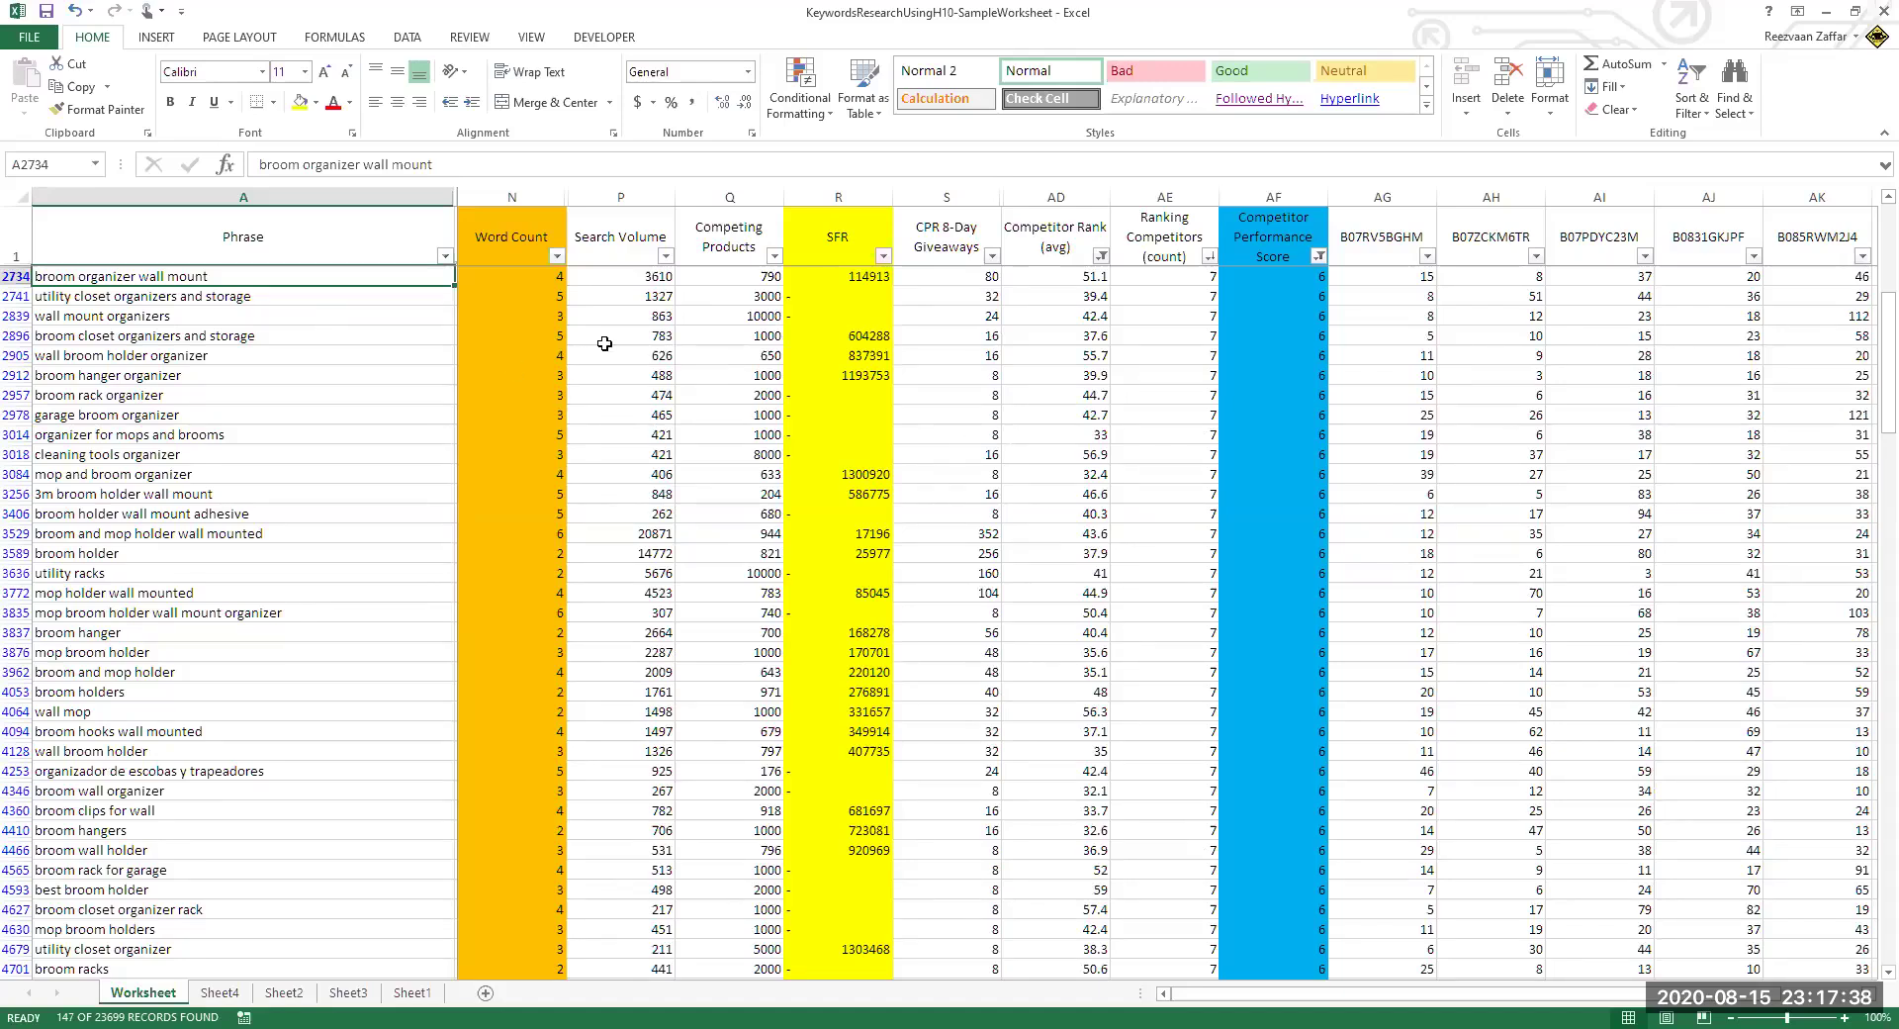
- Exclude 2-, 3- and 4-word phrases from the Word Count filter
{"action": "left_click", "coordinate": [558, 259]}
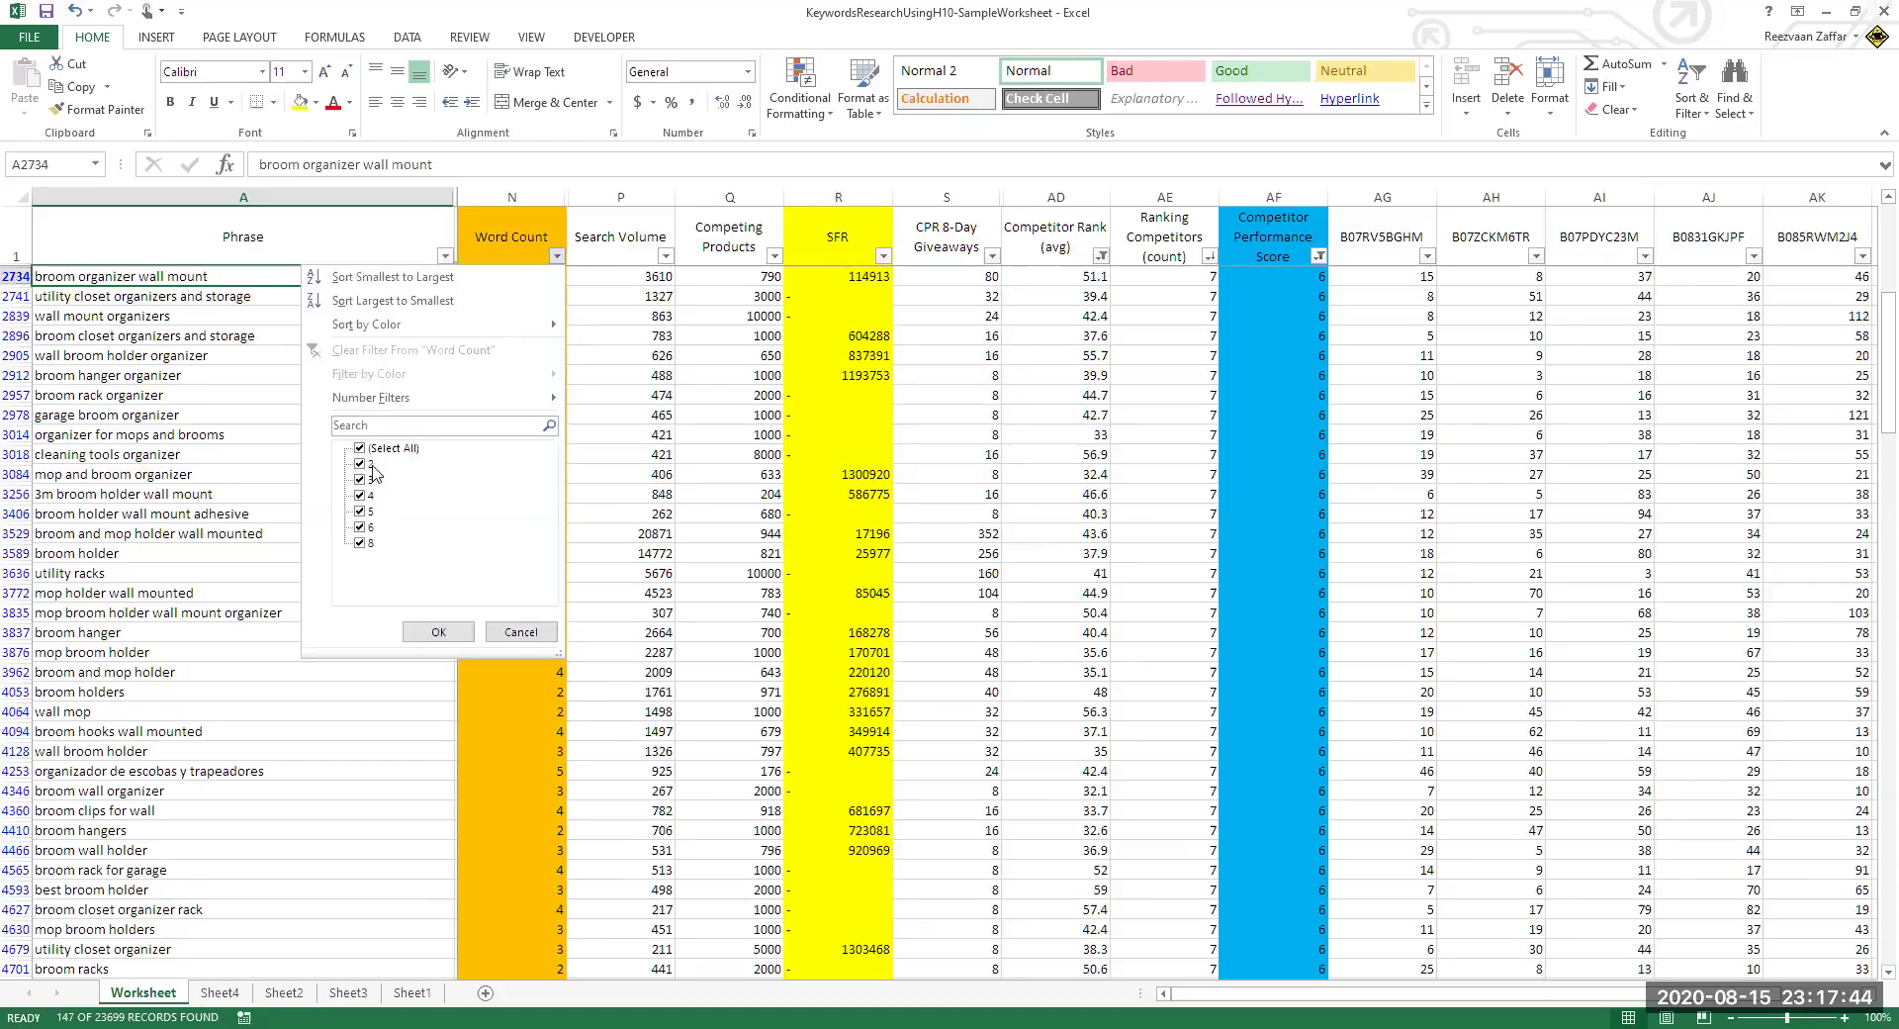
{"action": "left_click", "coordinate": [360, 463]}
{"action": "left_click", "coordinate": [360, 496]}
{"action": "left_click", "coordinate": [440, 631]}
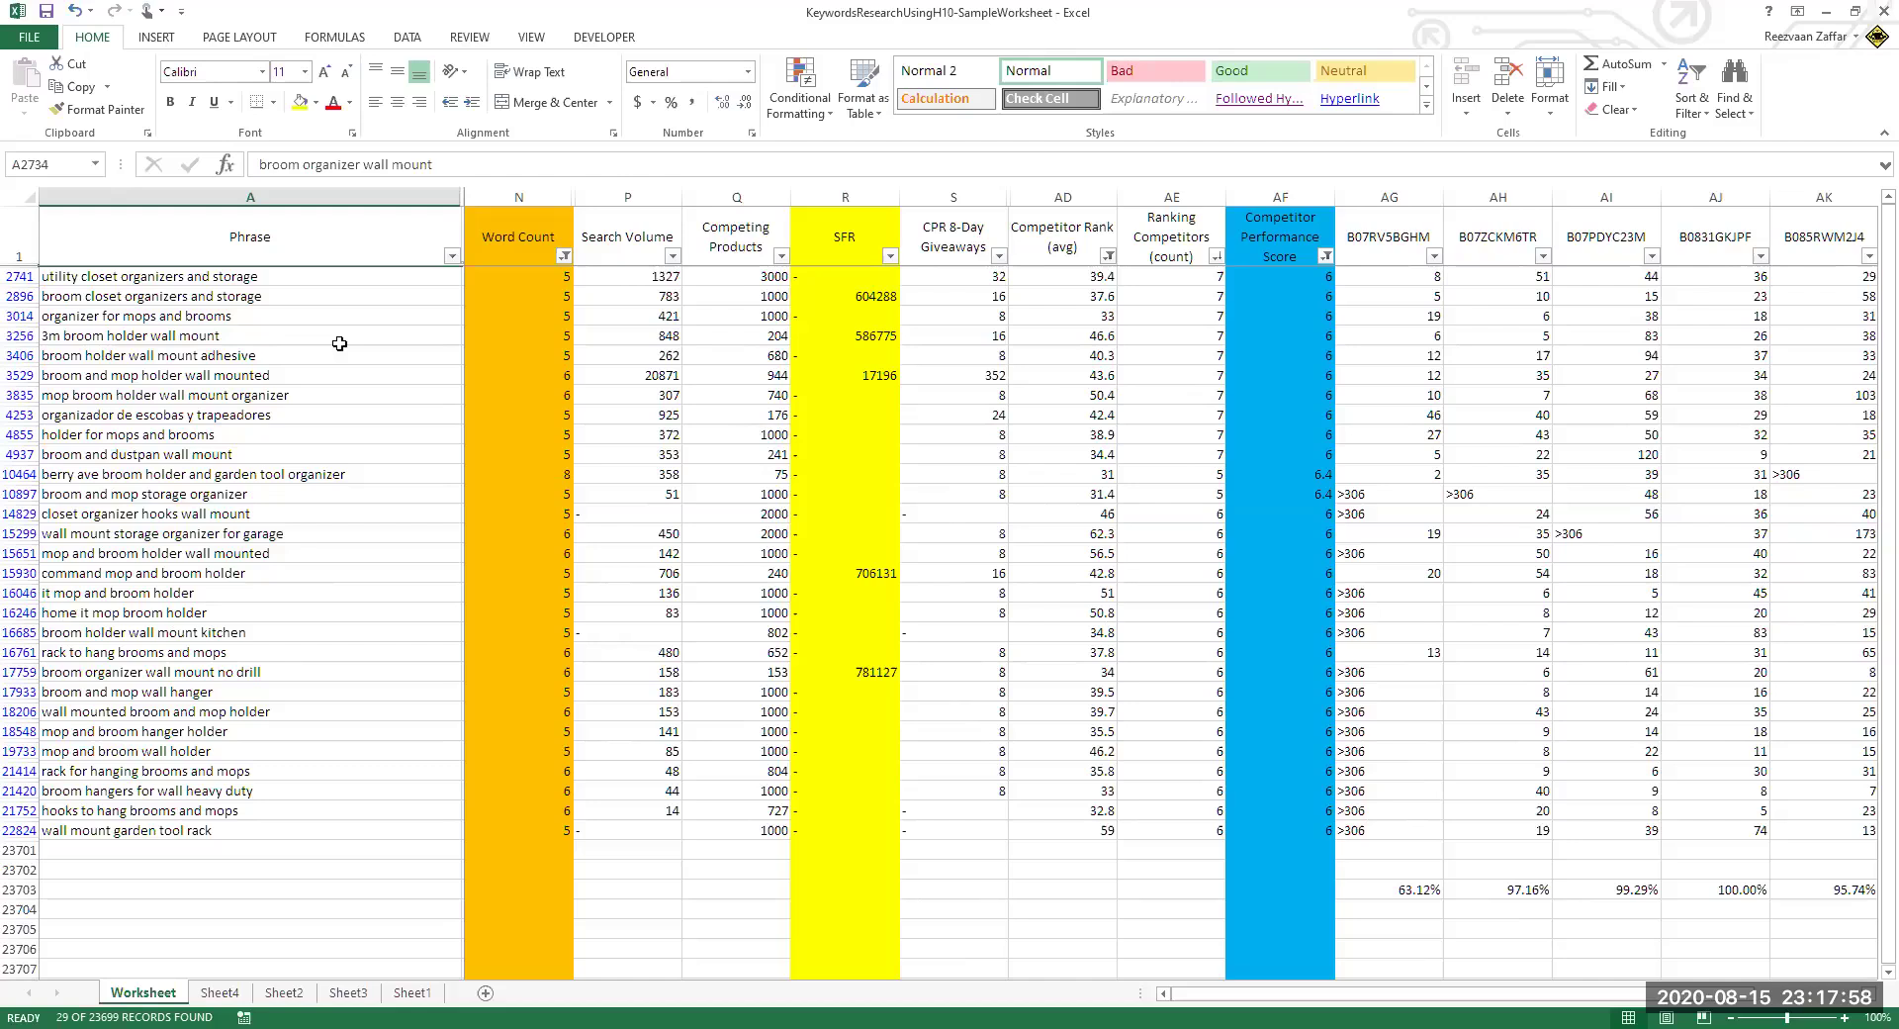
- Apply a custom Phrase filter: contains 'broom' AND contains 'holder'
{"action": "left_click", "coordinate": [453, 255]}
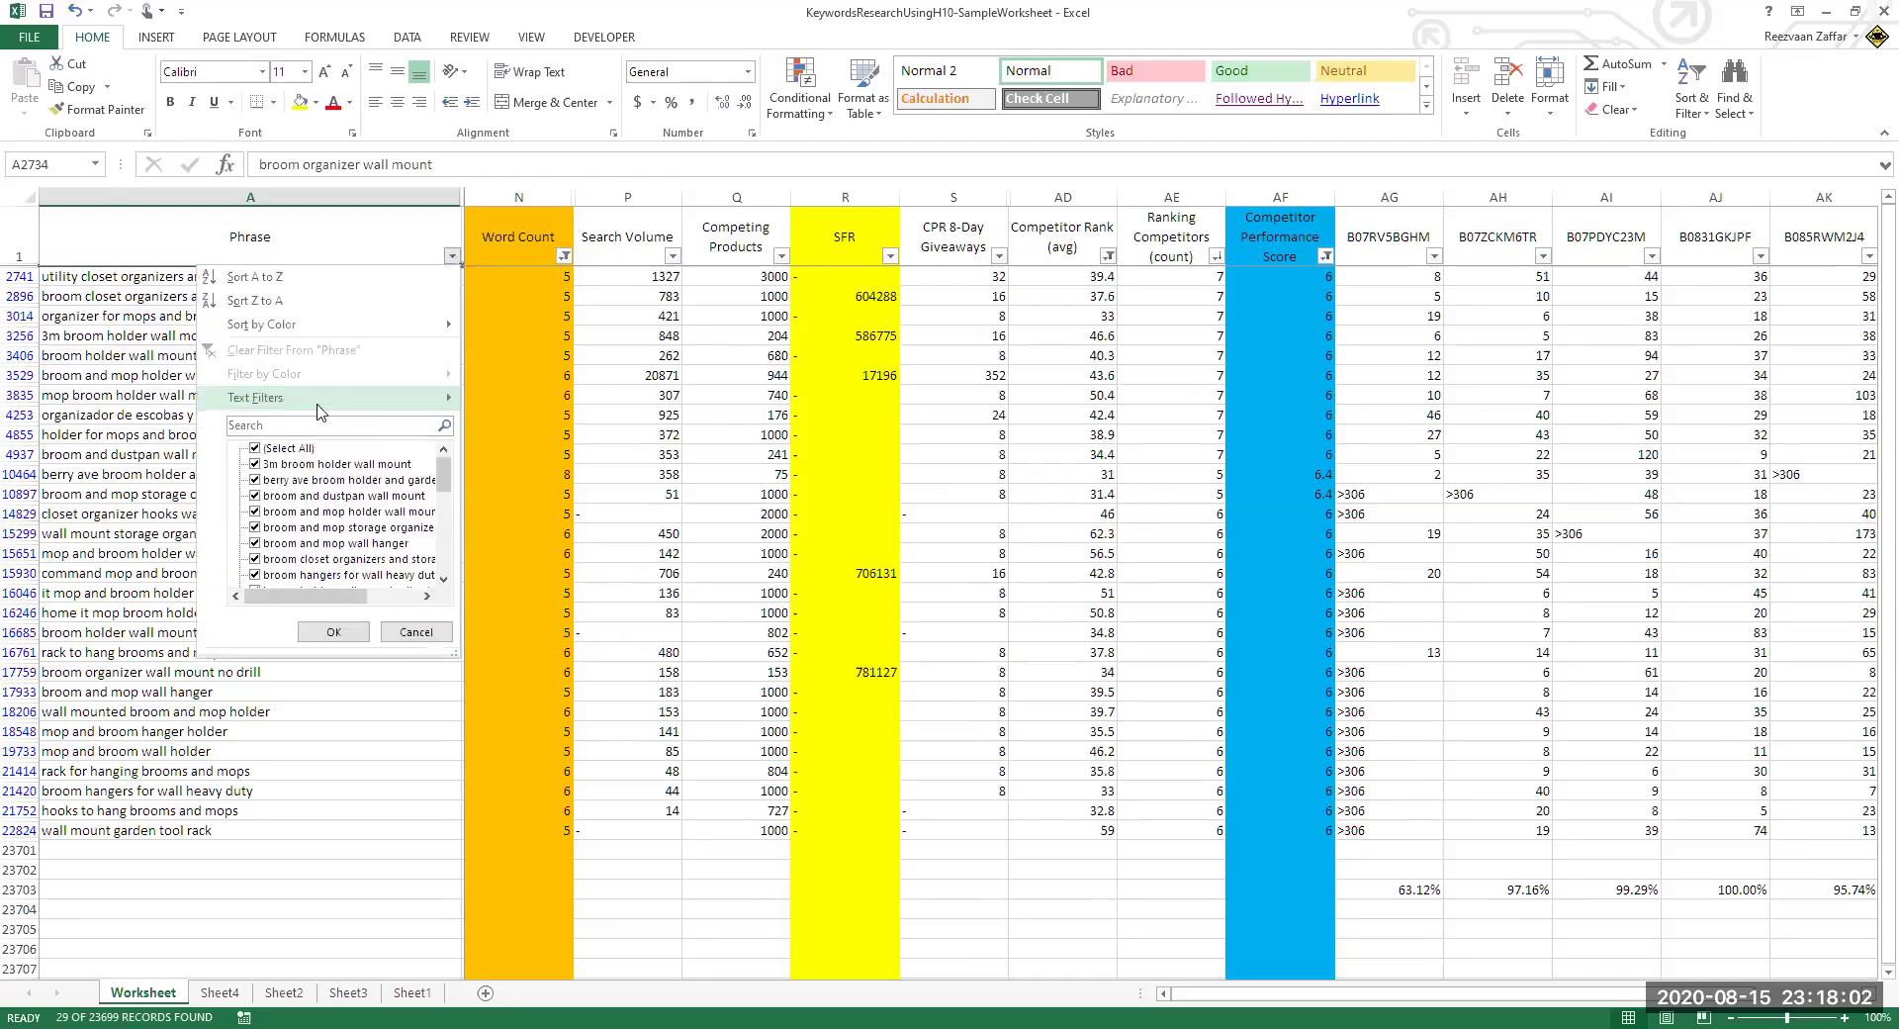
{"action": "mouse_move", "coordinate": [255, 398]}
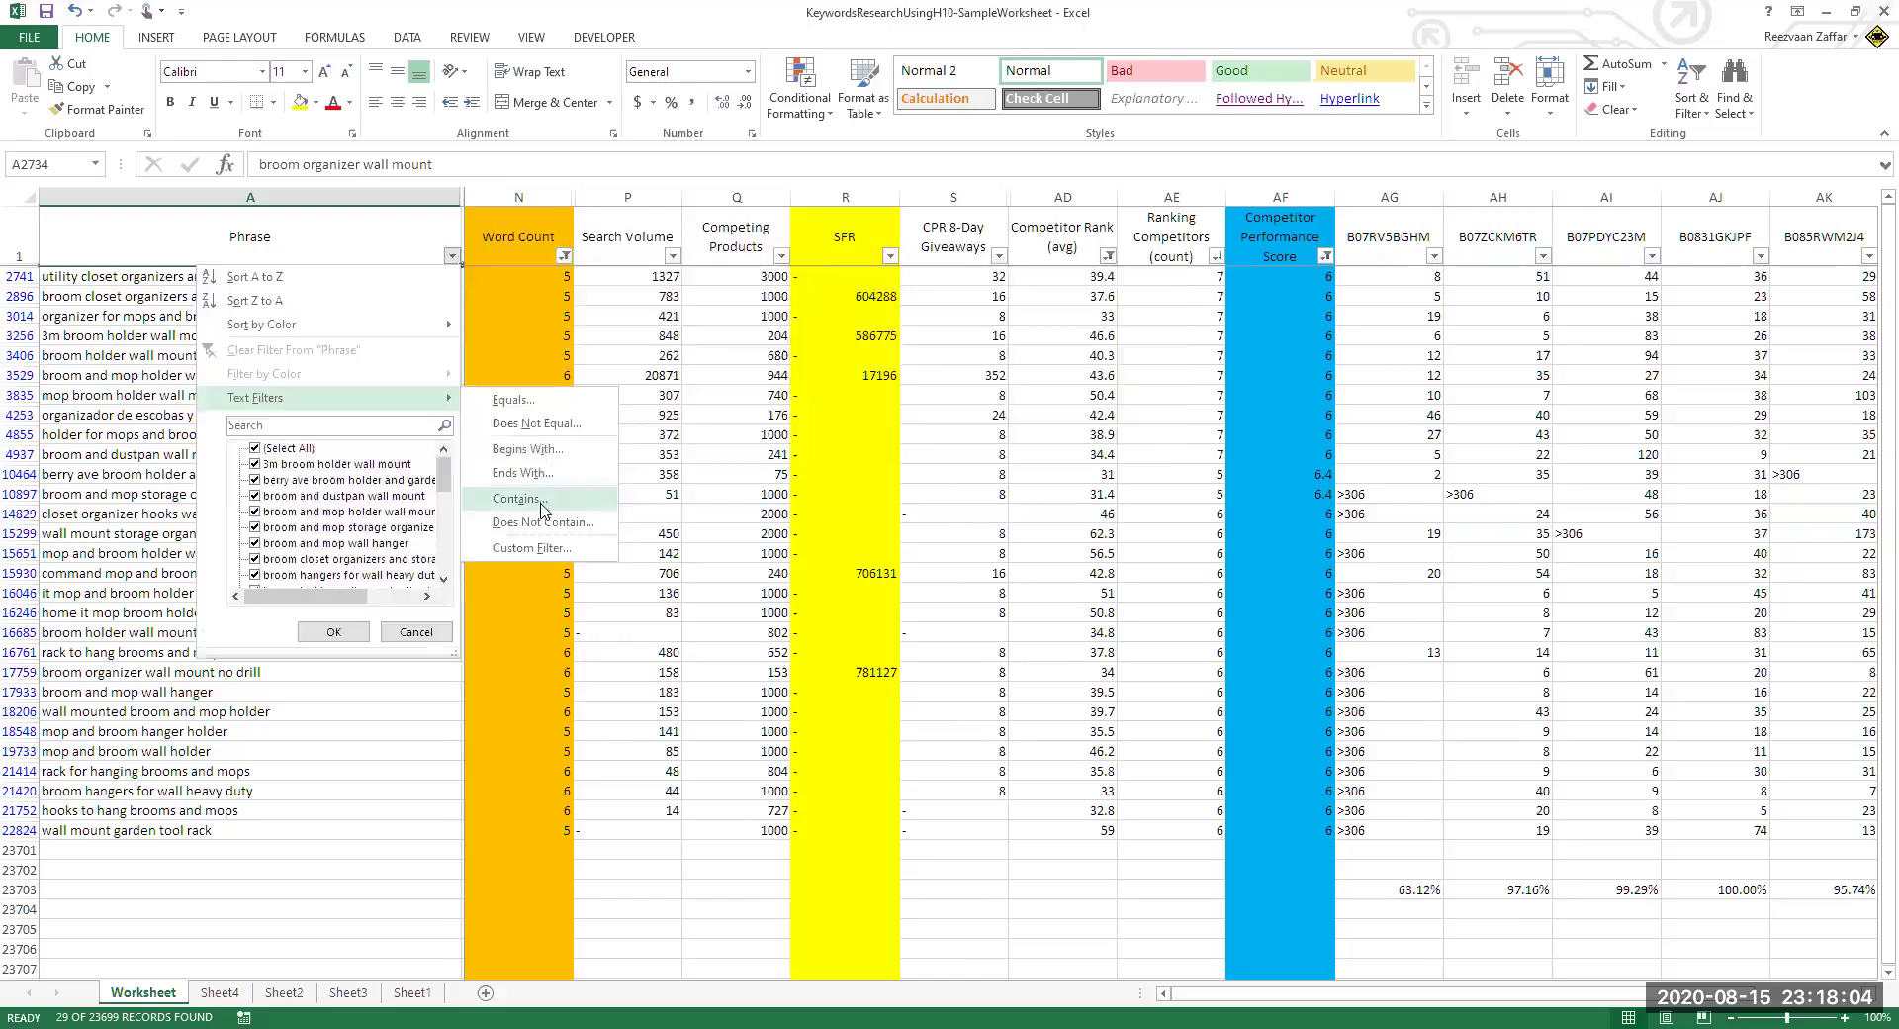
{"action": "left_click", "coordinate": [542, 503]}
{"action": "type", "text": "broom"}
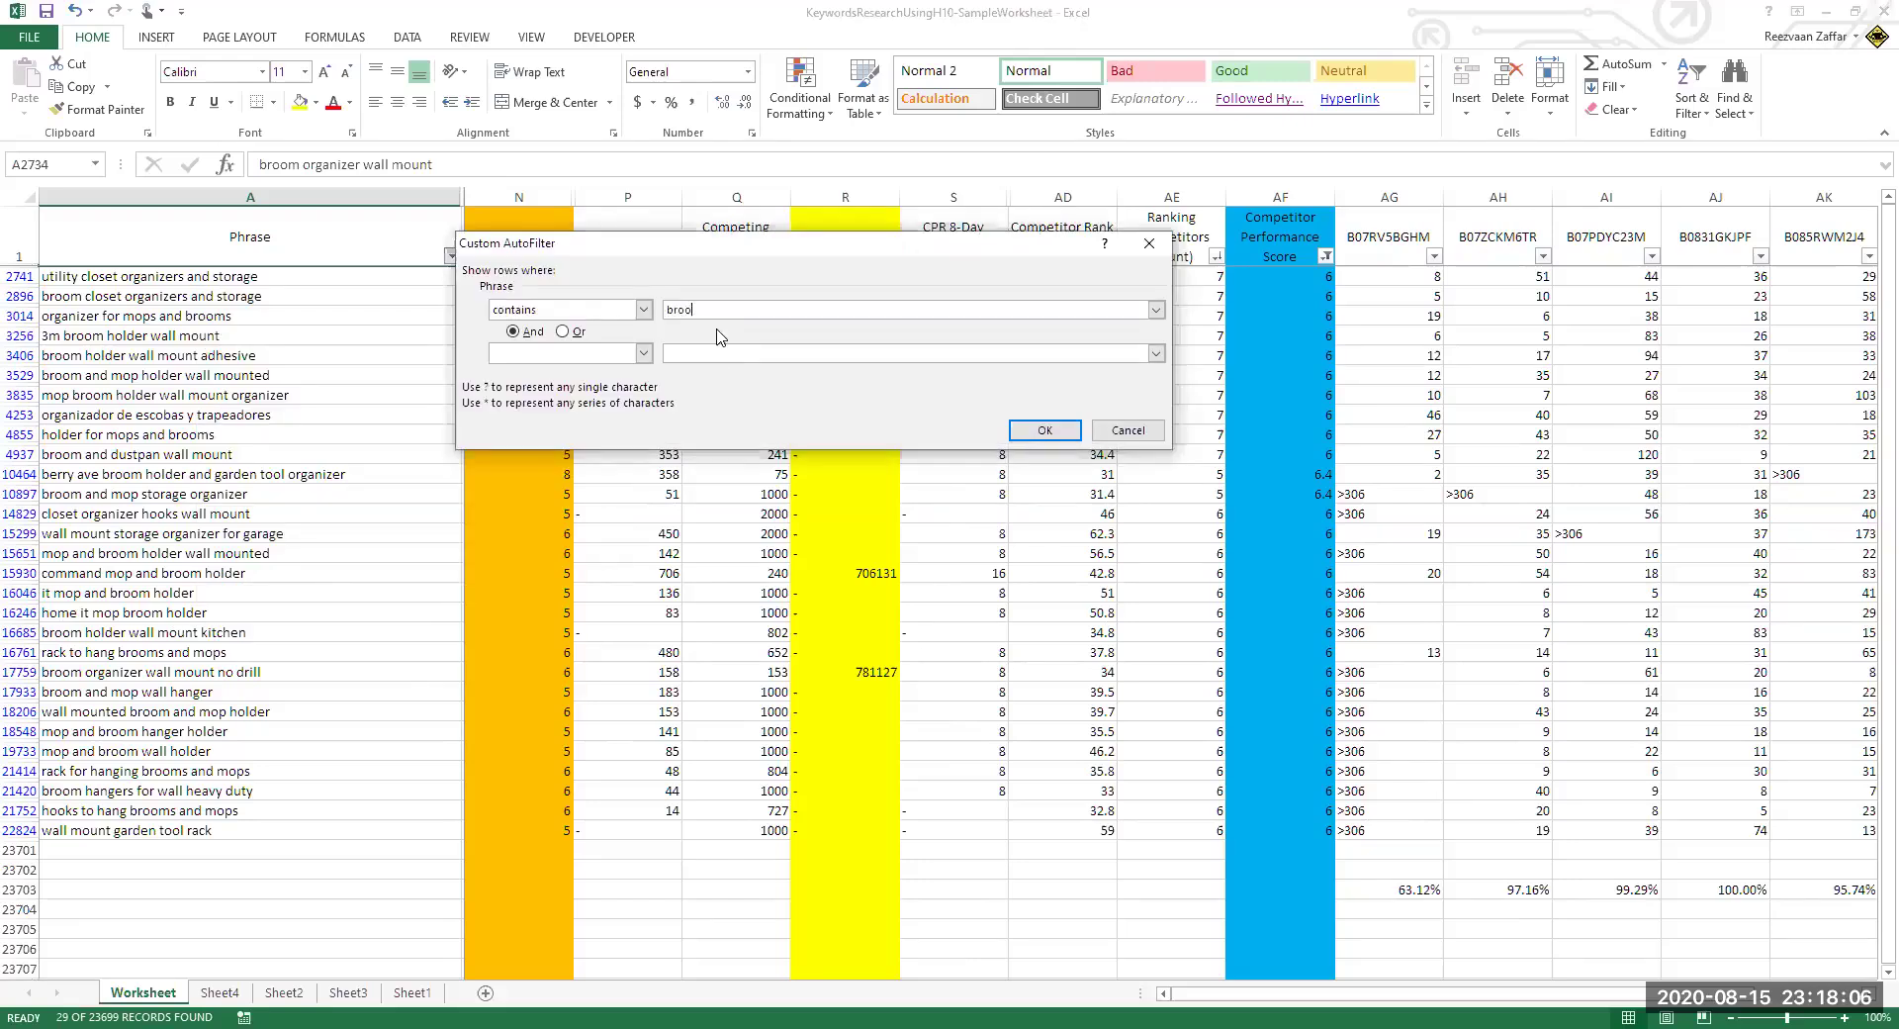
{"action": "key", "text": "Tab"}
{"action": "key", "text": "Tab"}
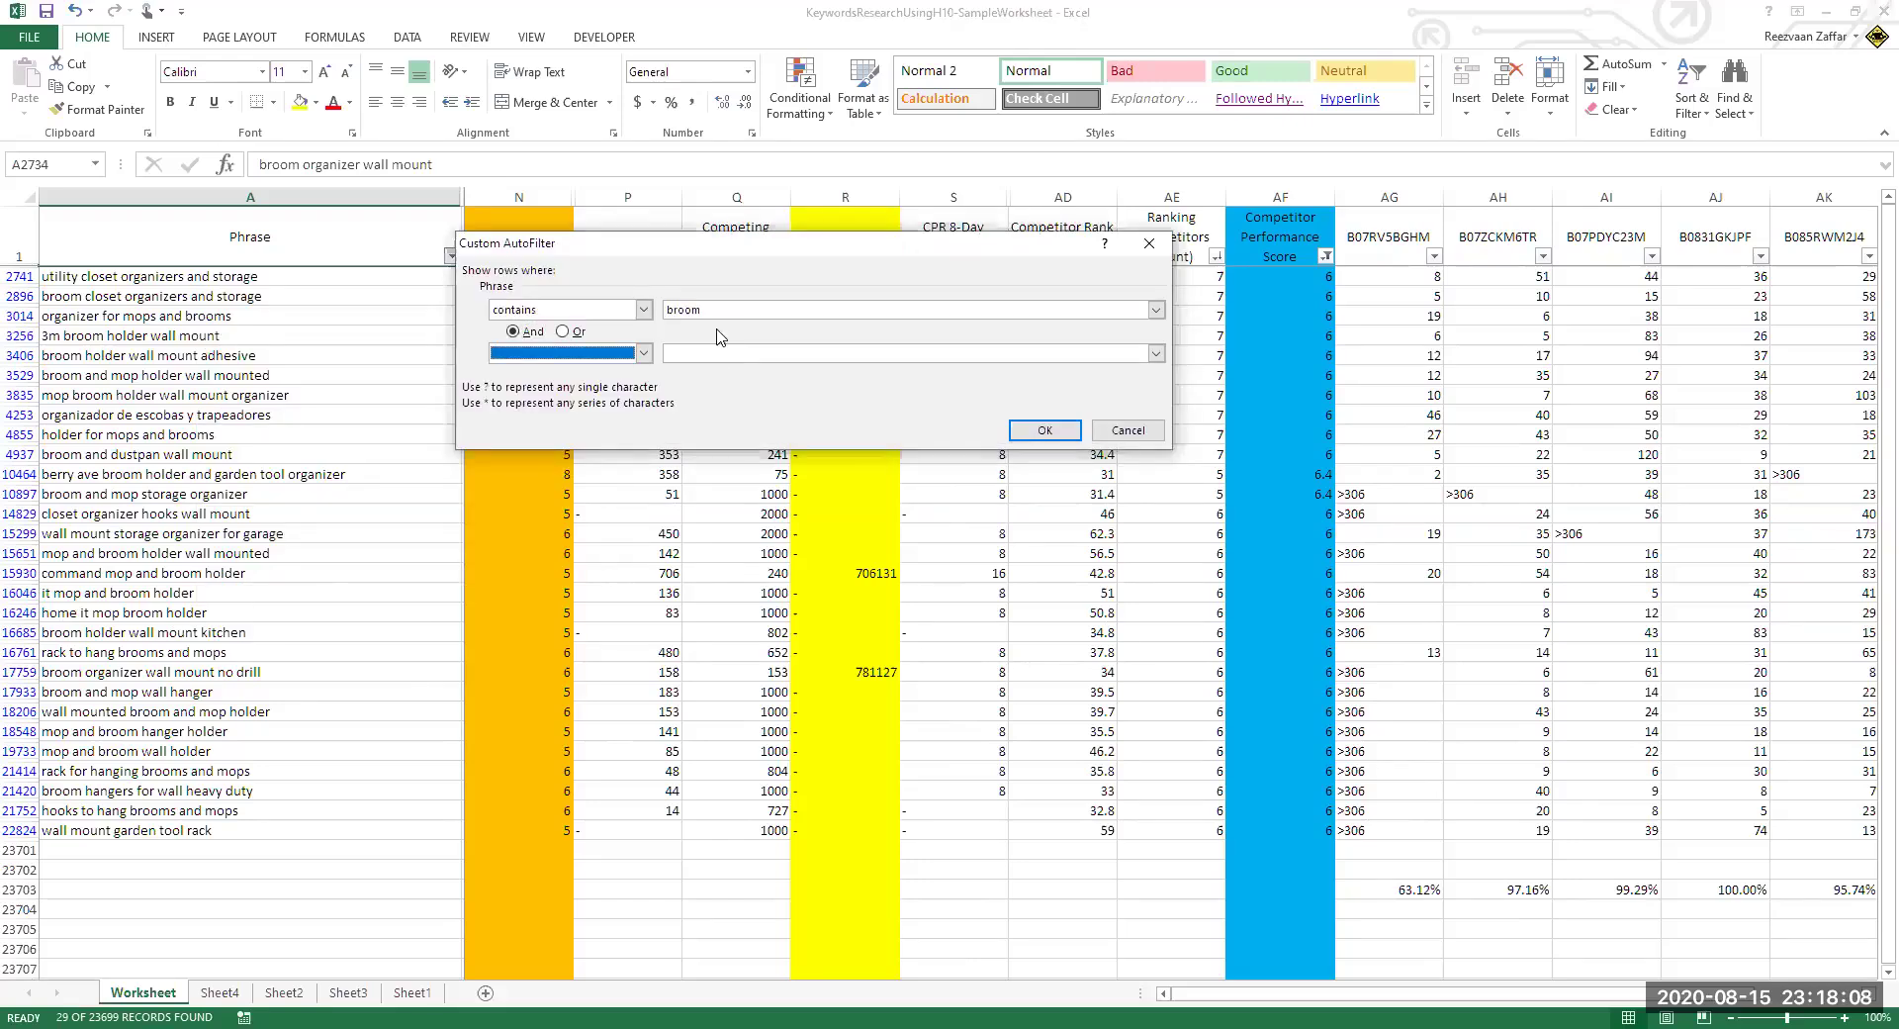
{"action": "key", "text": "alt+Down"}
{"action": "key", "text": "Return"}
{"action": "key", "text": "Tab"}
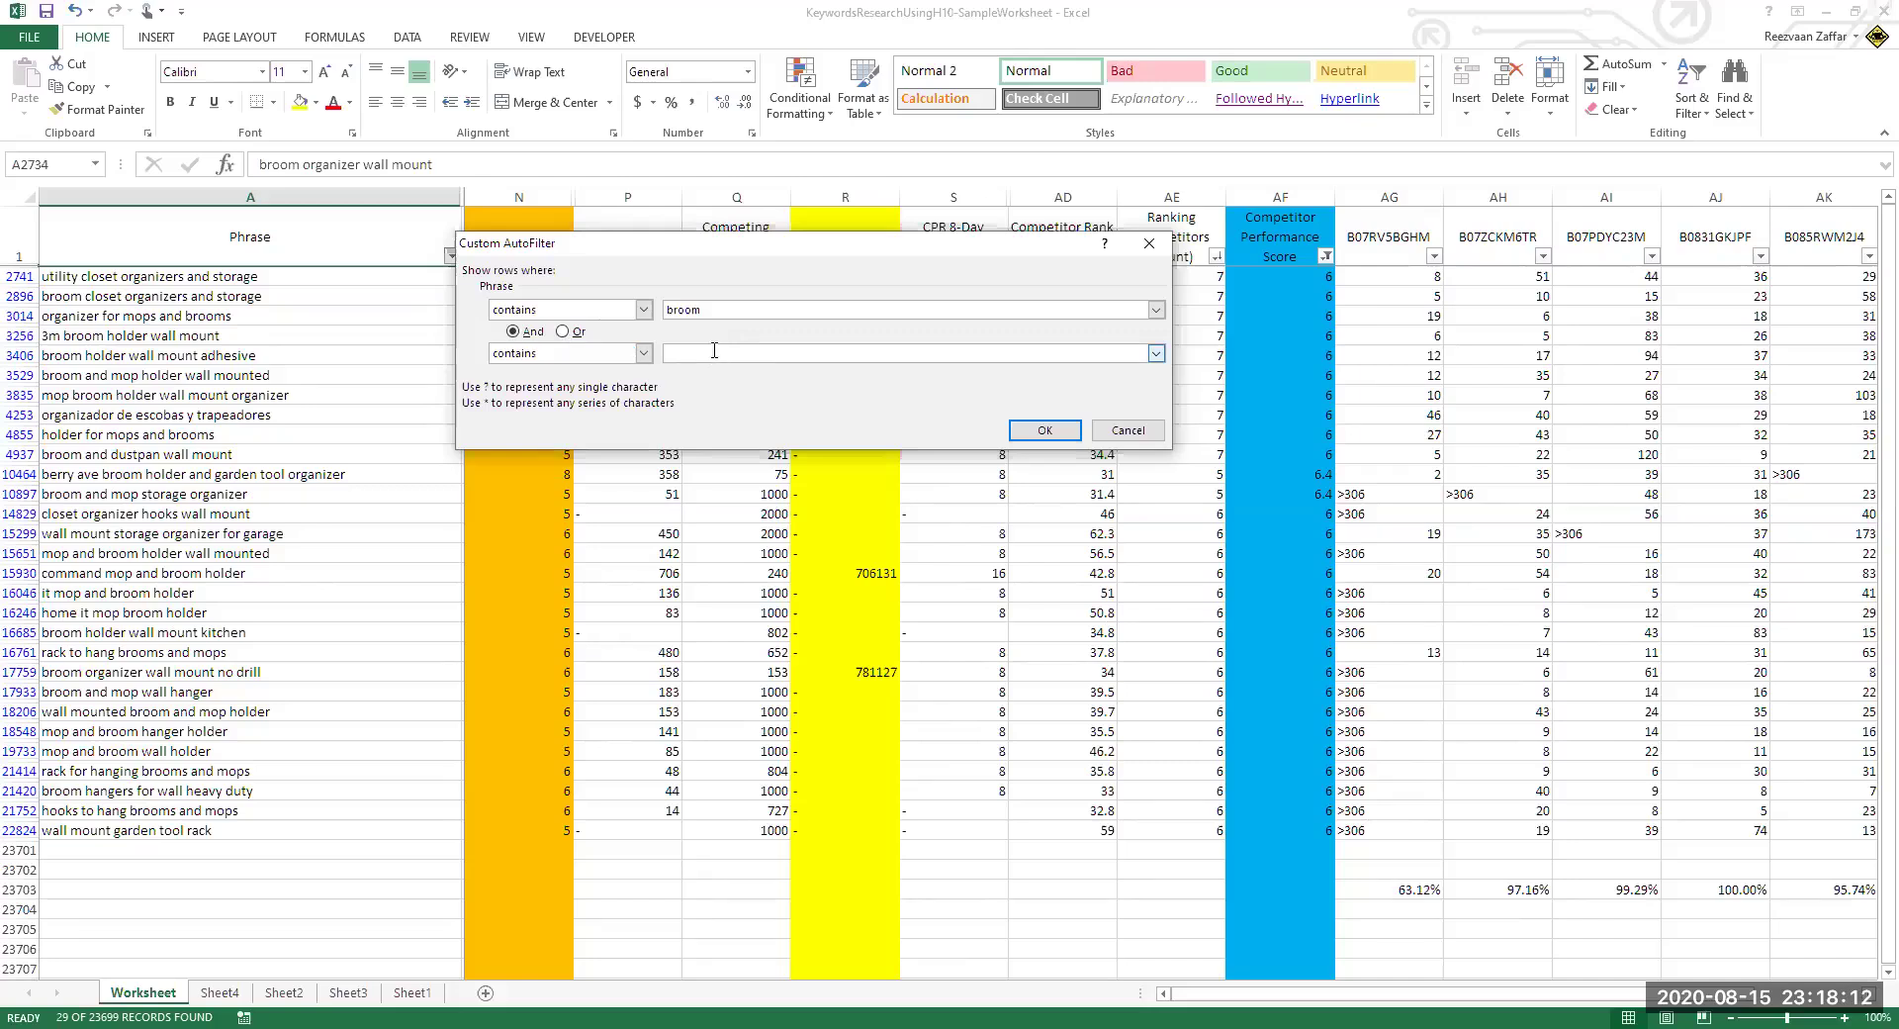
{"action": "type", "text": "holder"}
{"action": "left_click", "coordinate": [1044, 430]}
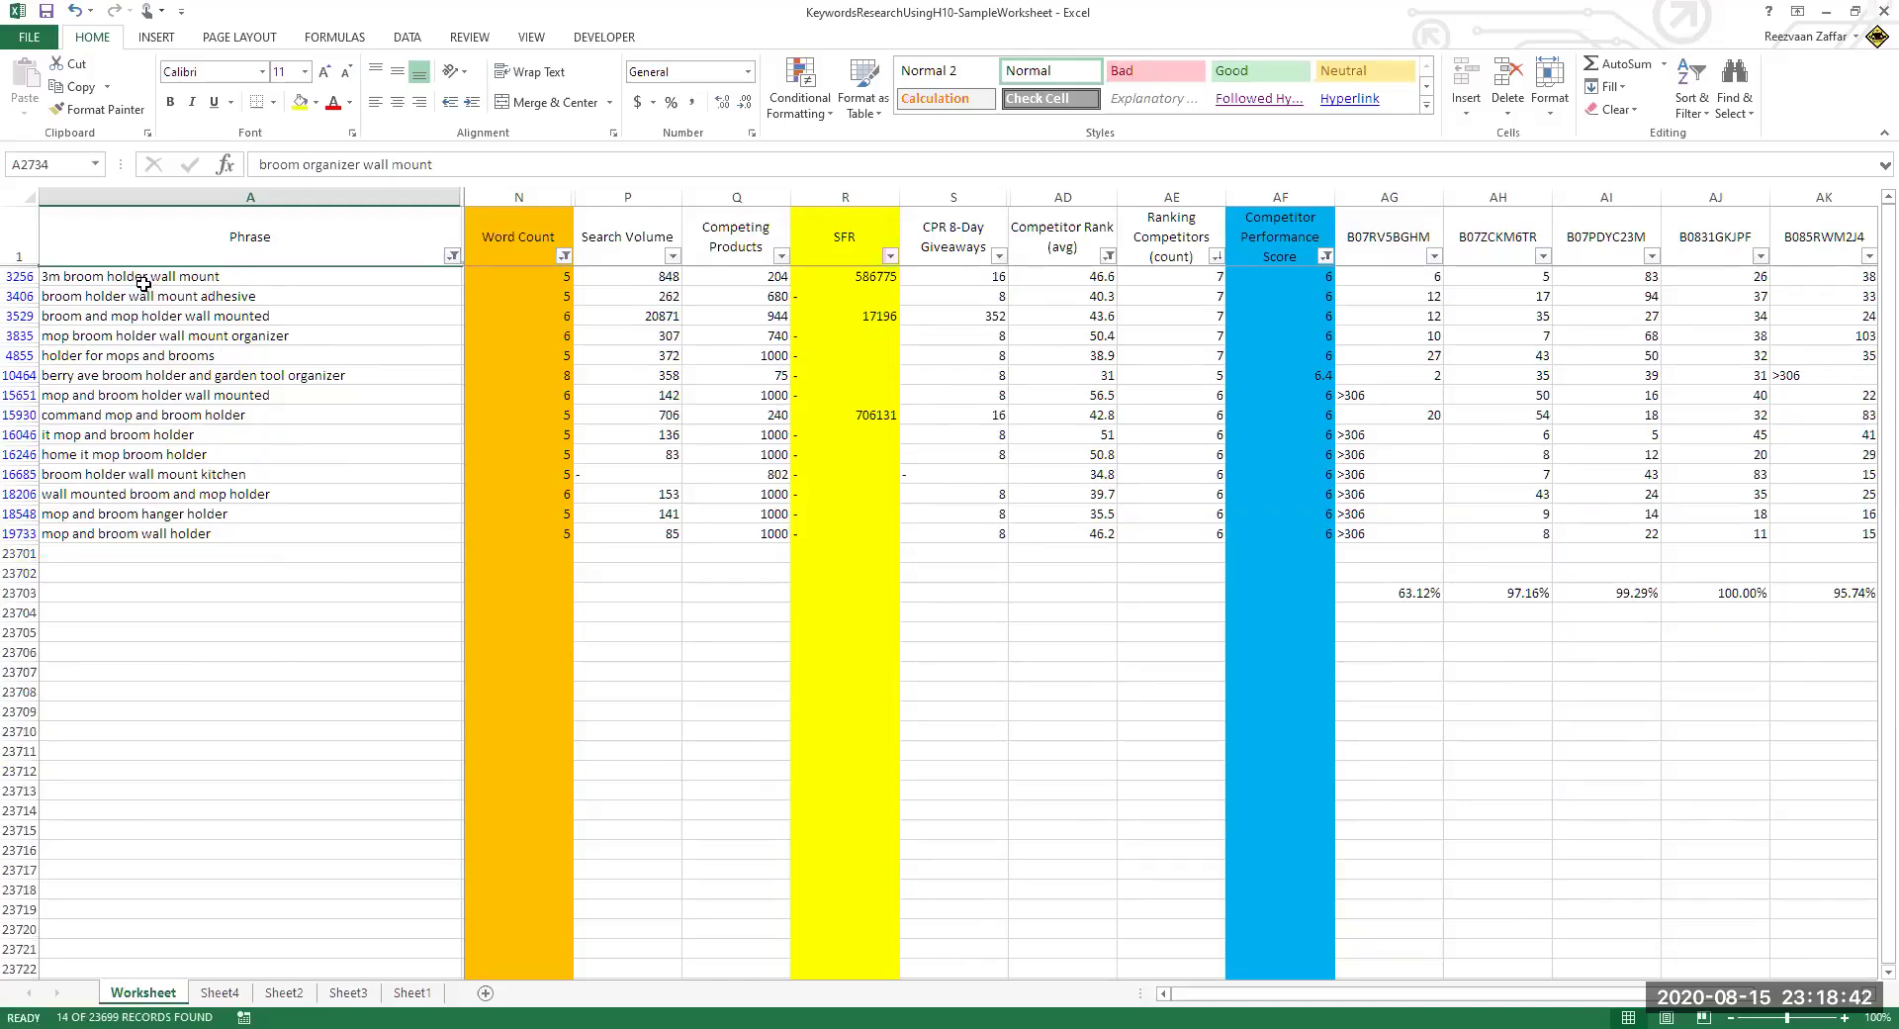
- Fill the berry ave and 3m brand phrases yellow
{"action": "left_click", "coordinate": [144, 277]}
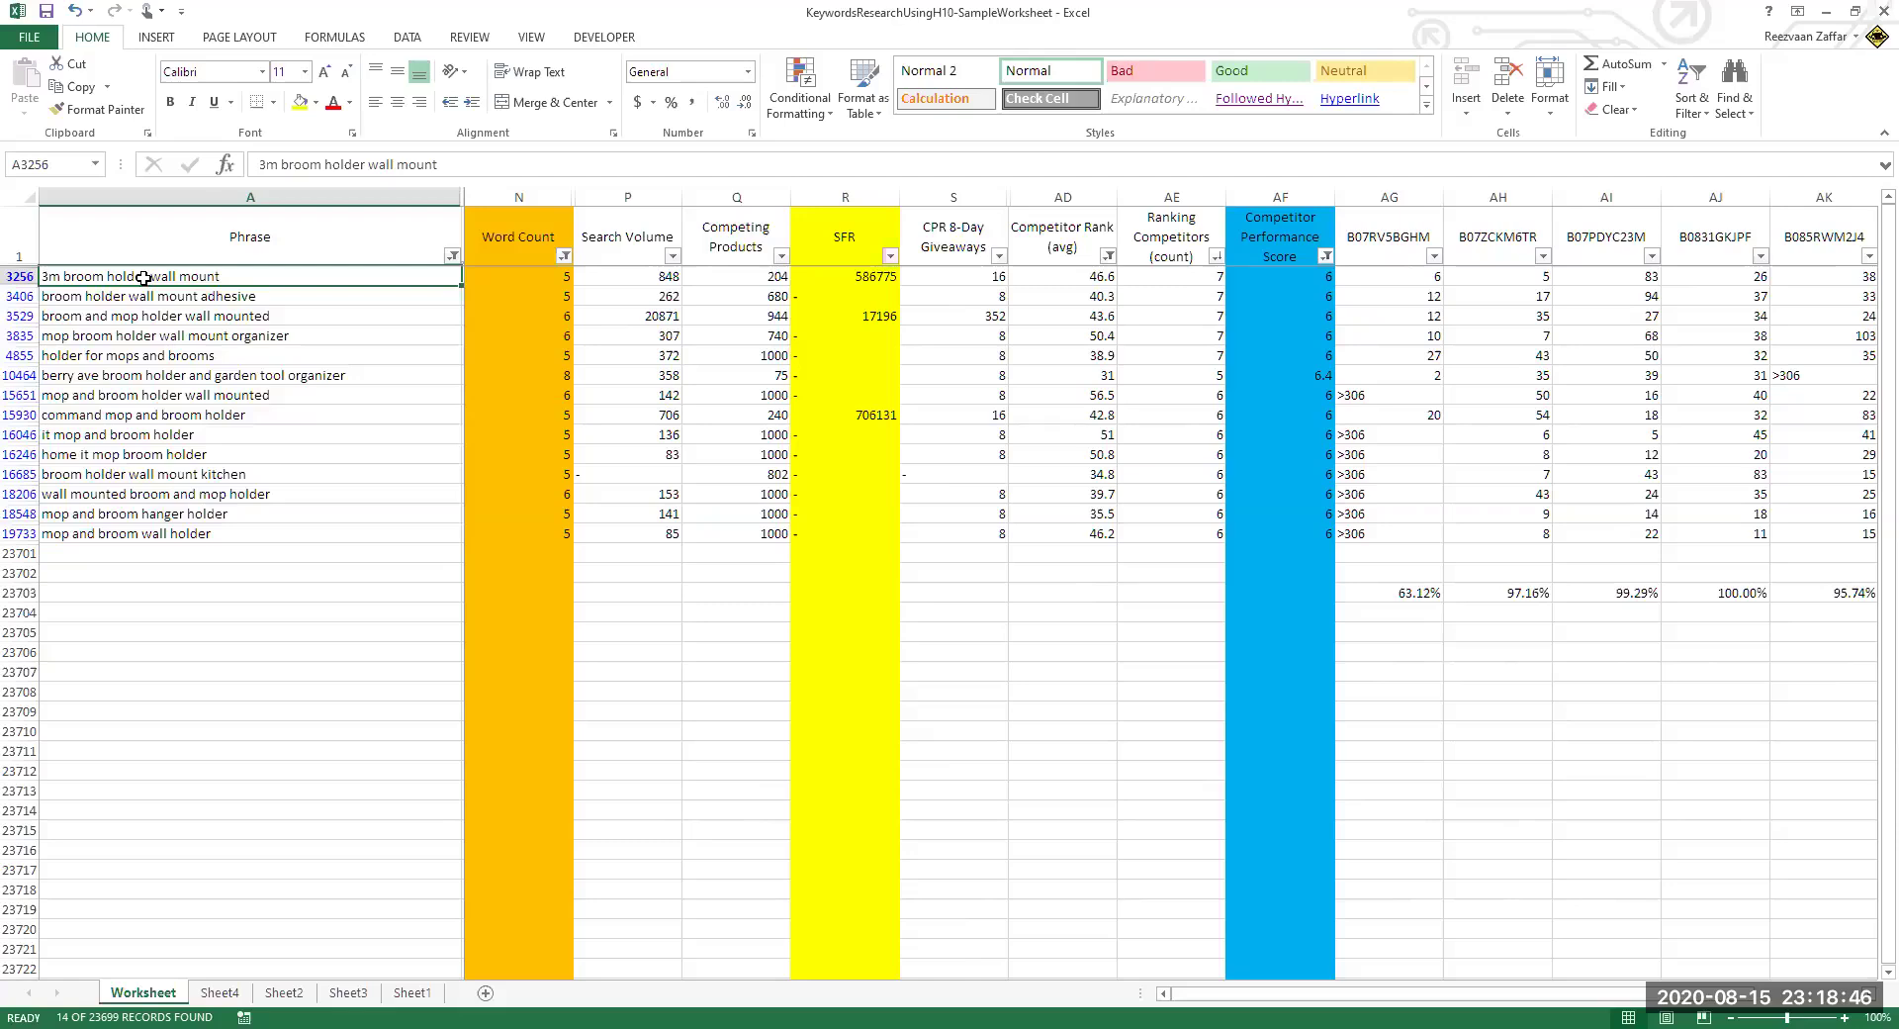
{"action": "key", "text": "ctrl+shift+Down"}
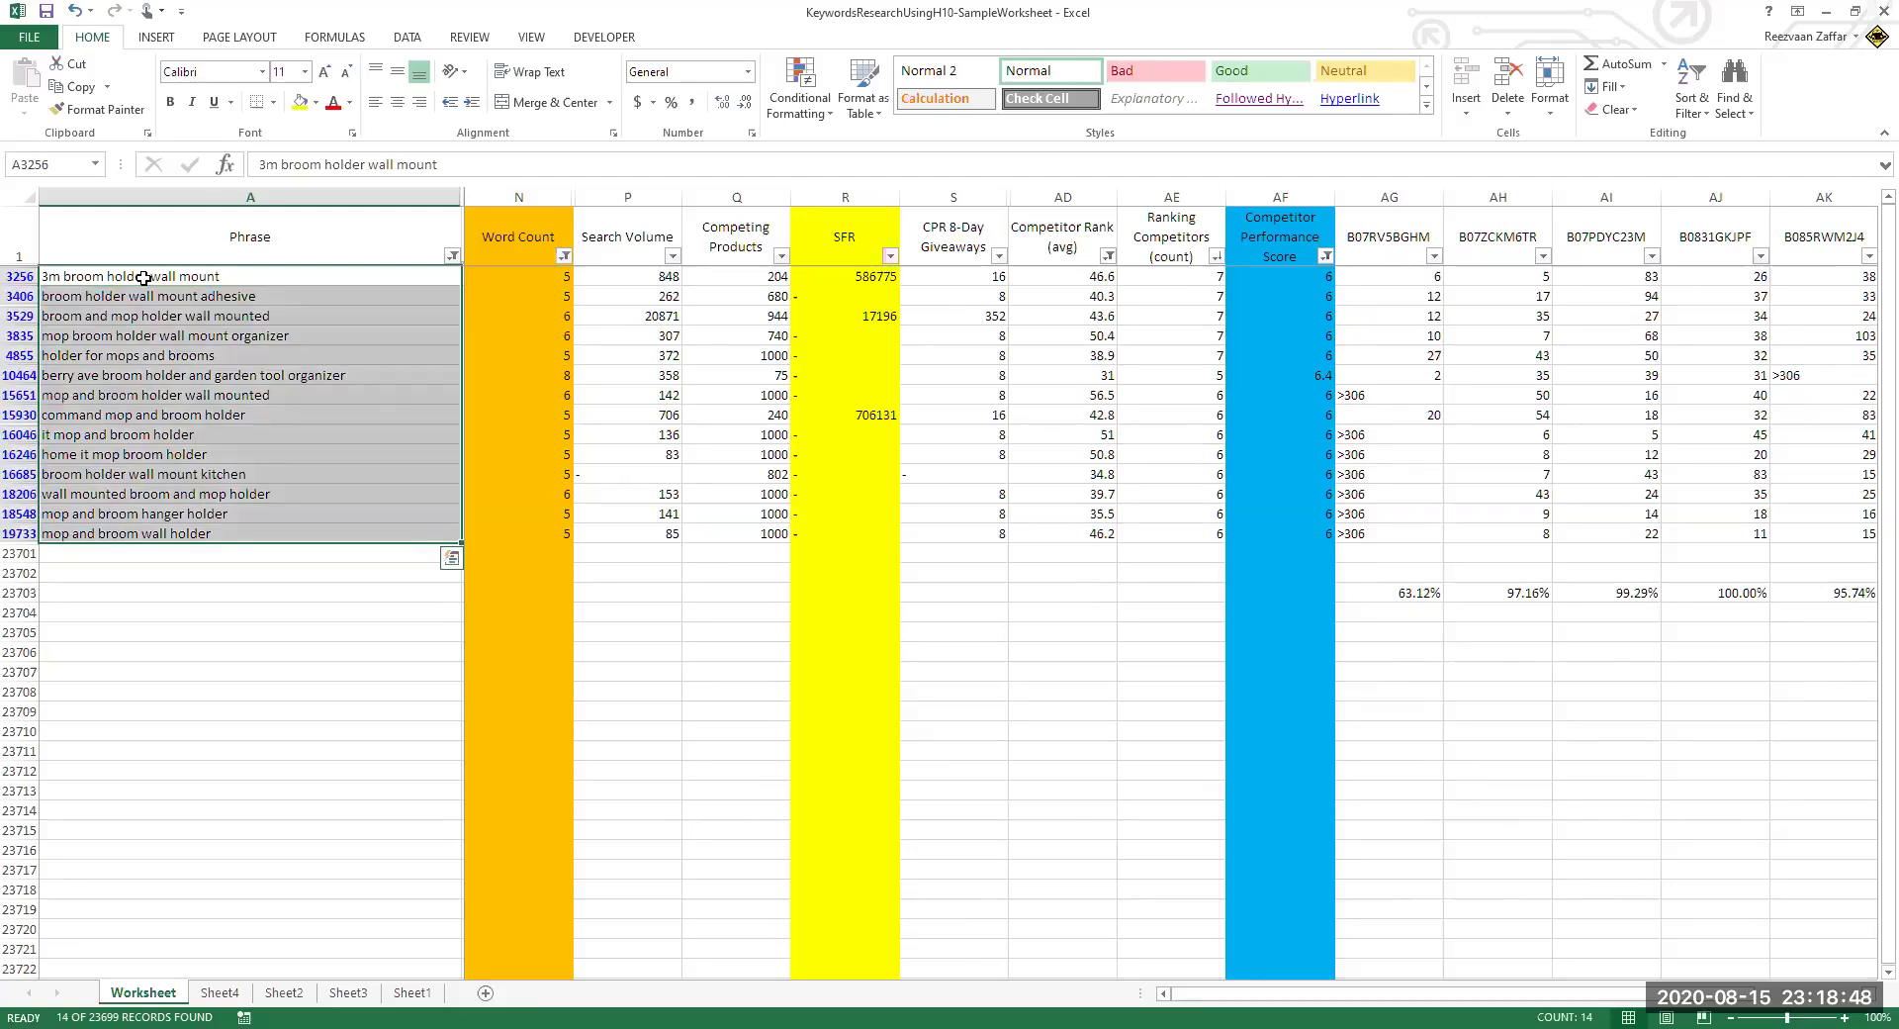
{"action": "left_click", "coordinate": [156, 353]}
{"action": "left_click", "coordinate": [59, 376]}
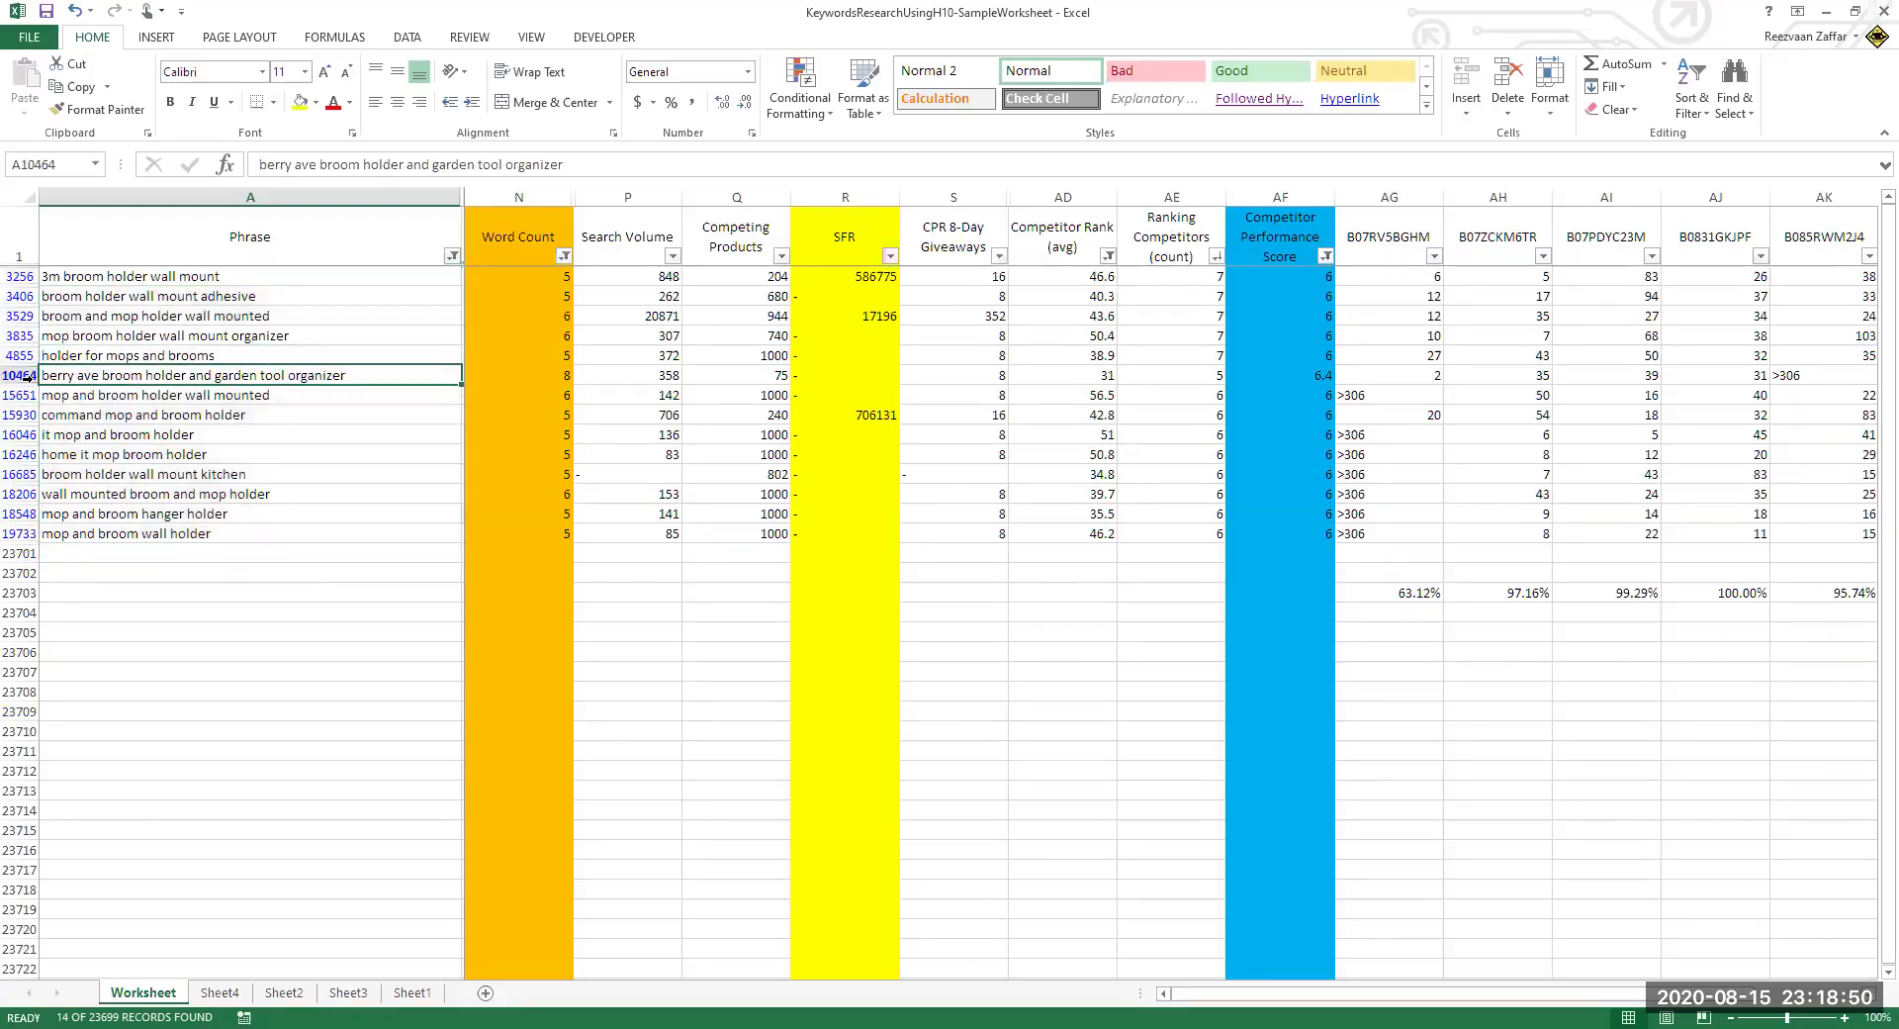
{"action": "left_click", "coordinate": [299, 103]}
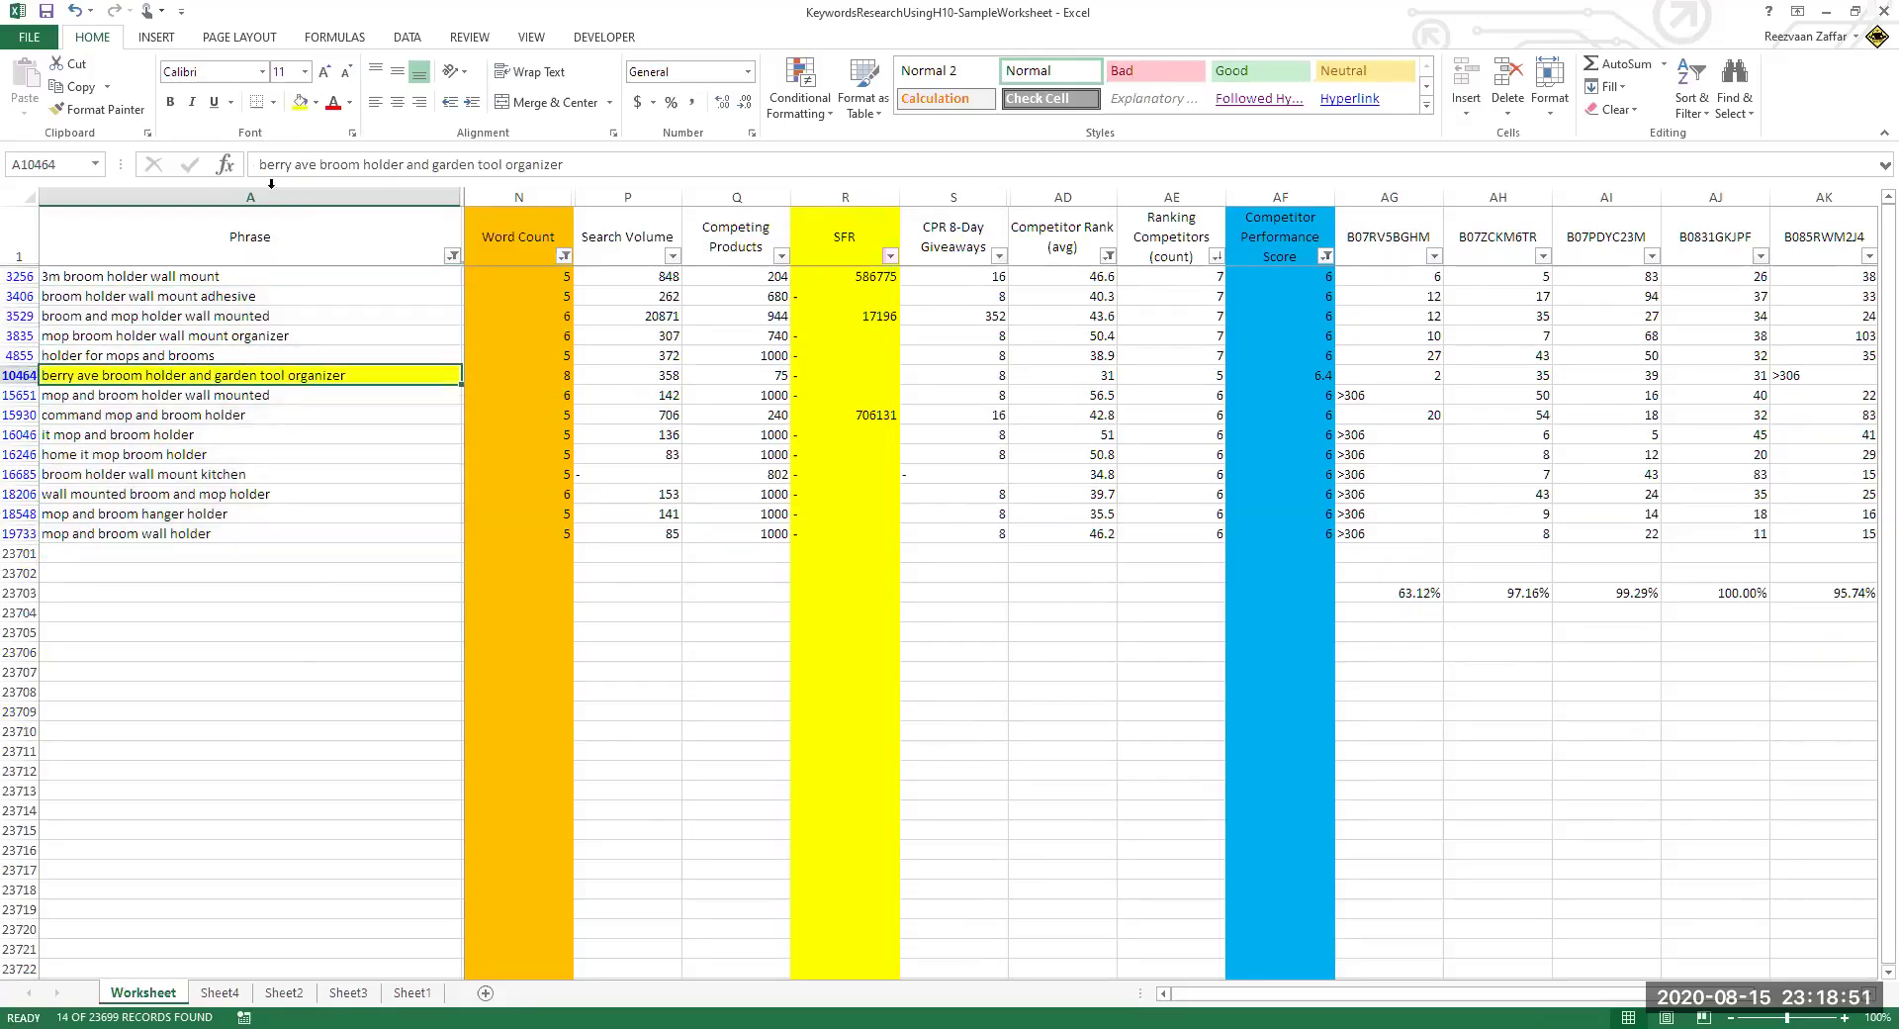
{"action": "left_click", "coordinate": [105, 275]}
{"action": "left_click", "coordinate": [298, 103]}
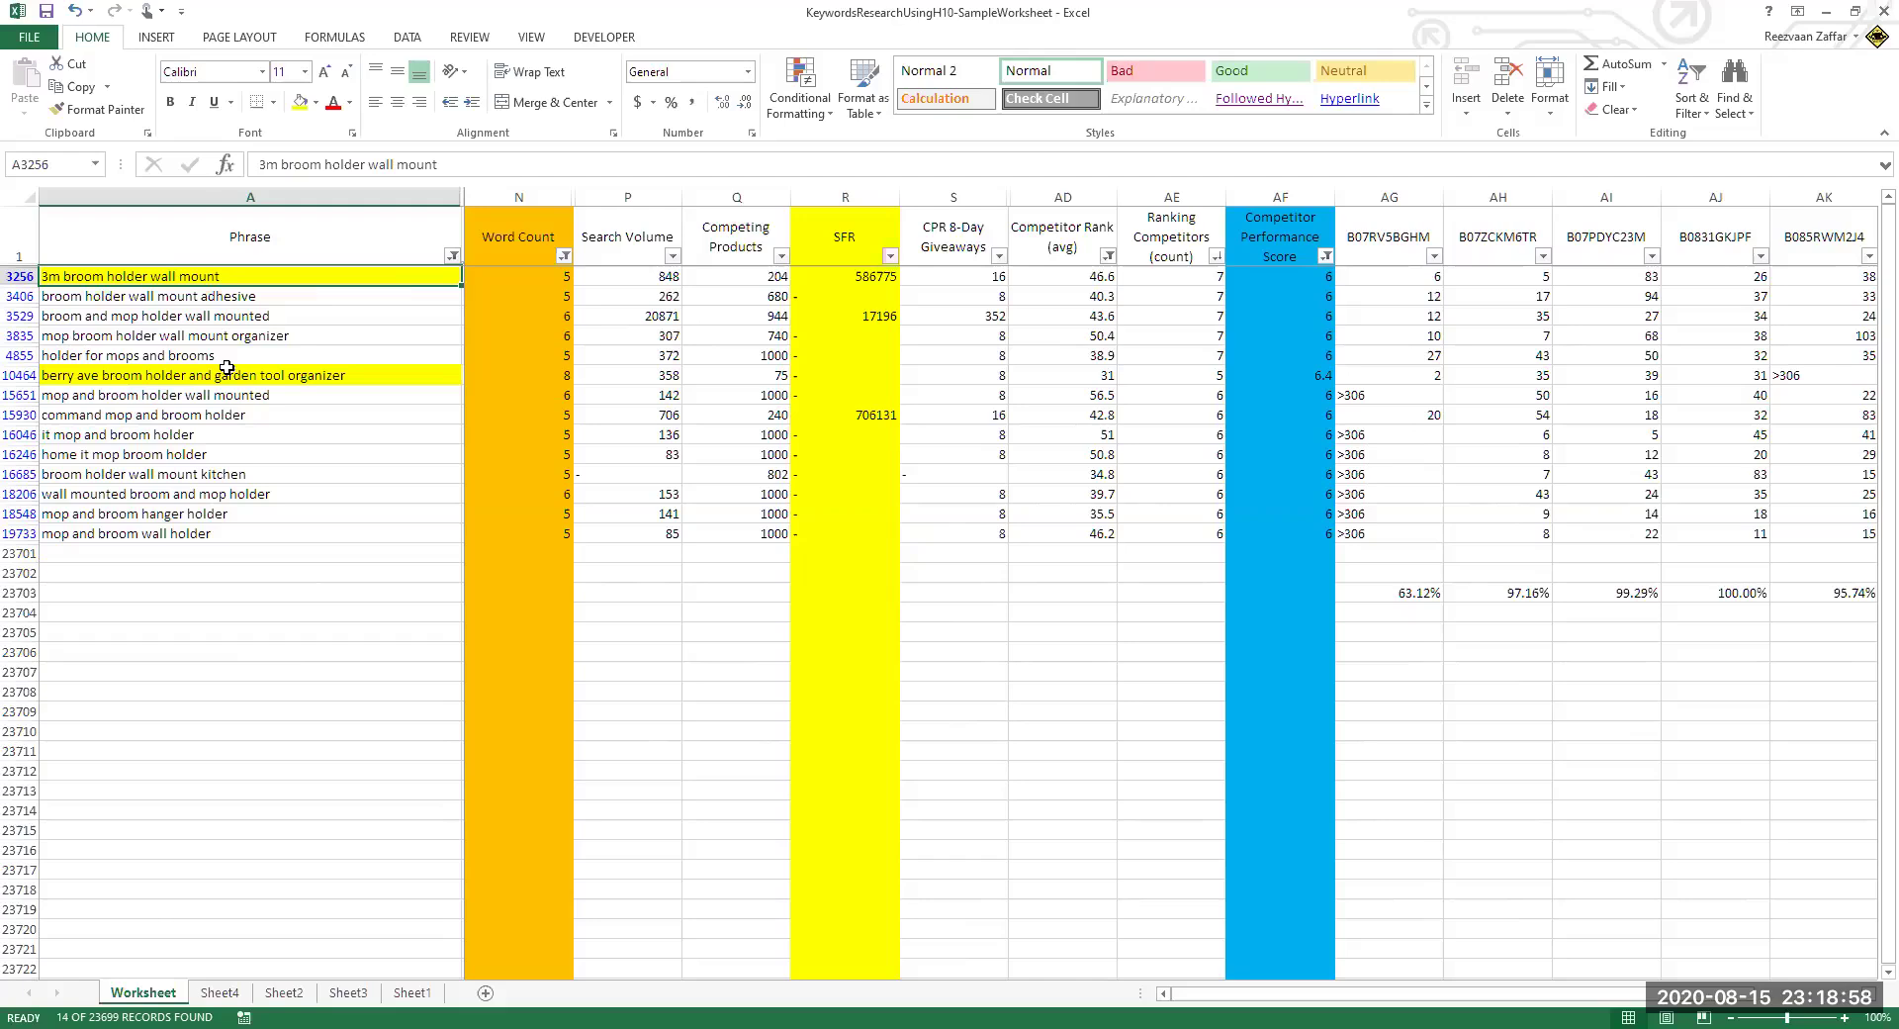
- Sort yellow phrases to the bottom and select the twelve non-brand phrases
{"action": "left_click", "coordinate": [449, 256]}
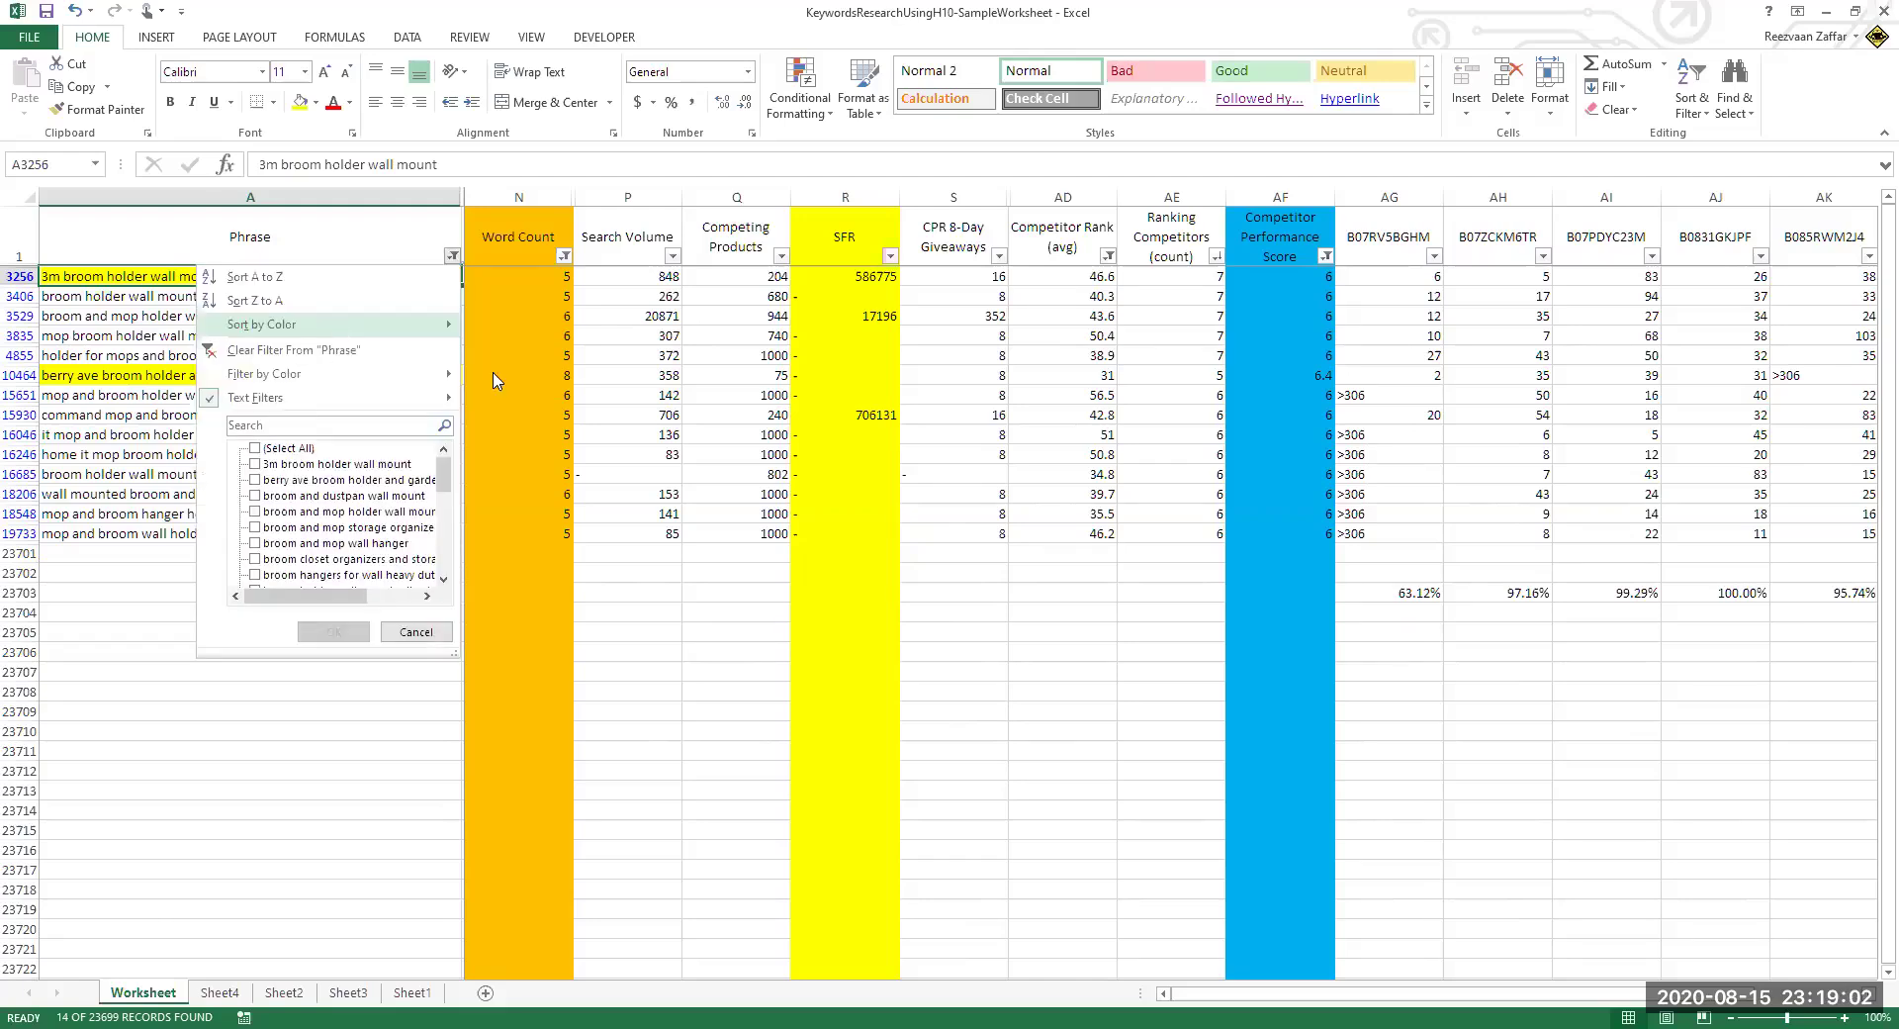
{"action": "left_click", "coordinate": [228, 316]}
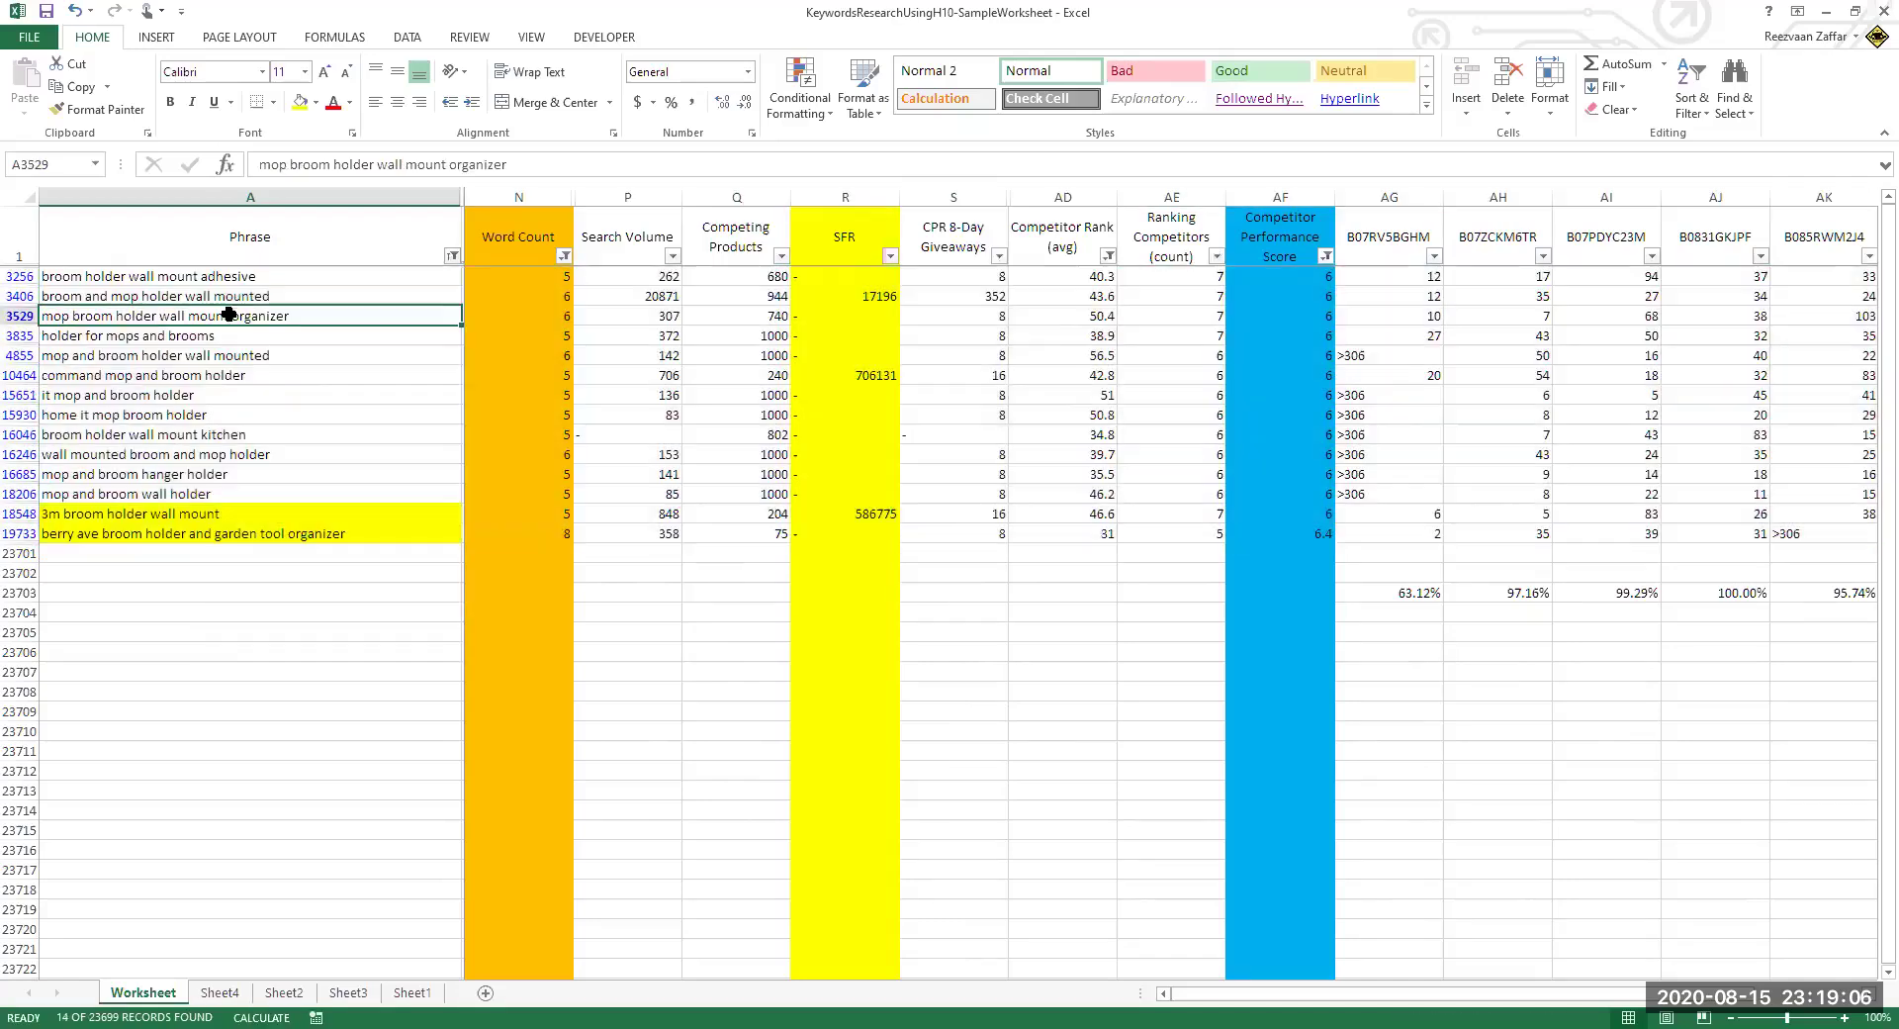
{"action": "left_click", "coordinate": [219, 278]}
{"action": "left_click_drag", "start_coordinate": [219, 278], "coordinate": [196, 493]}
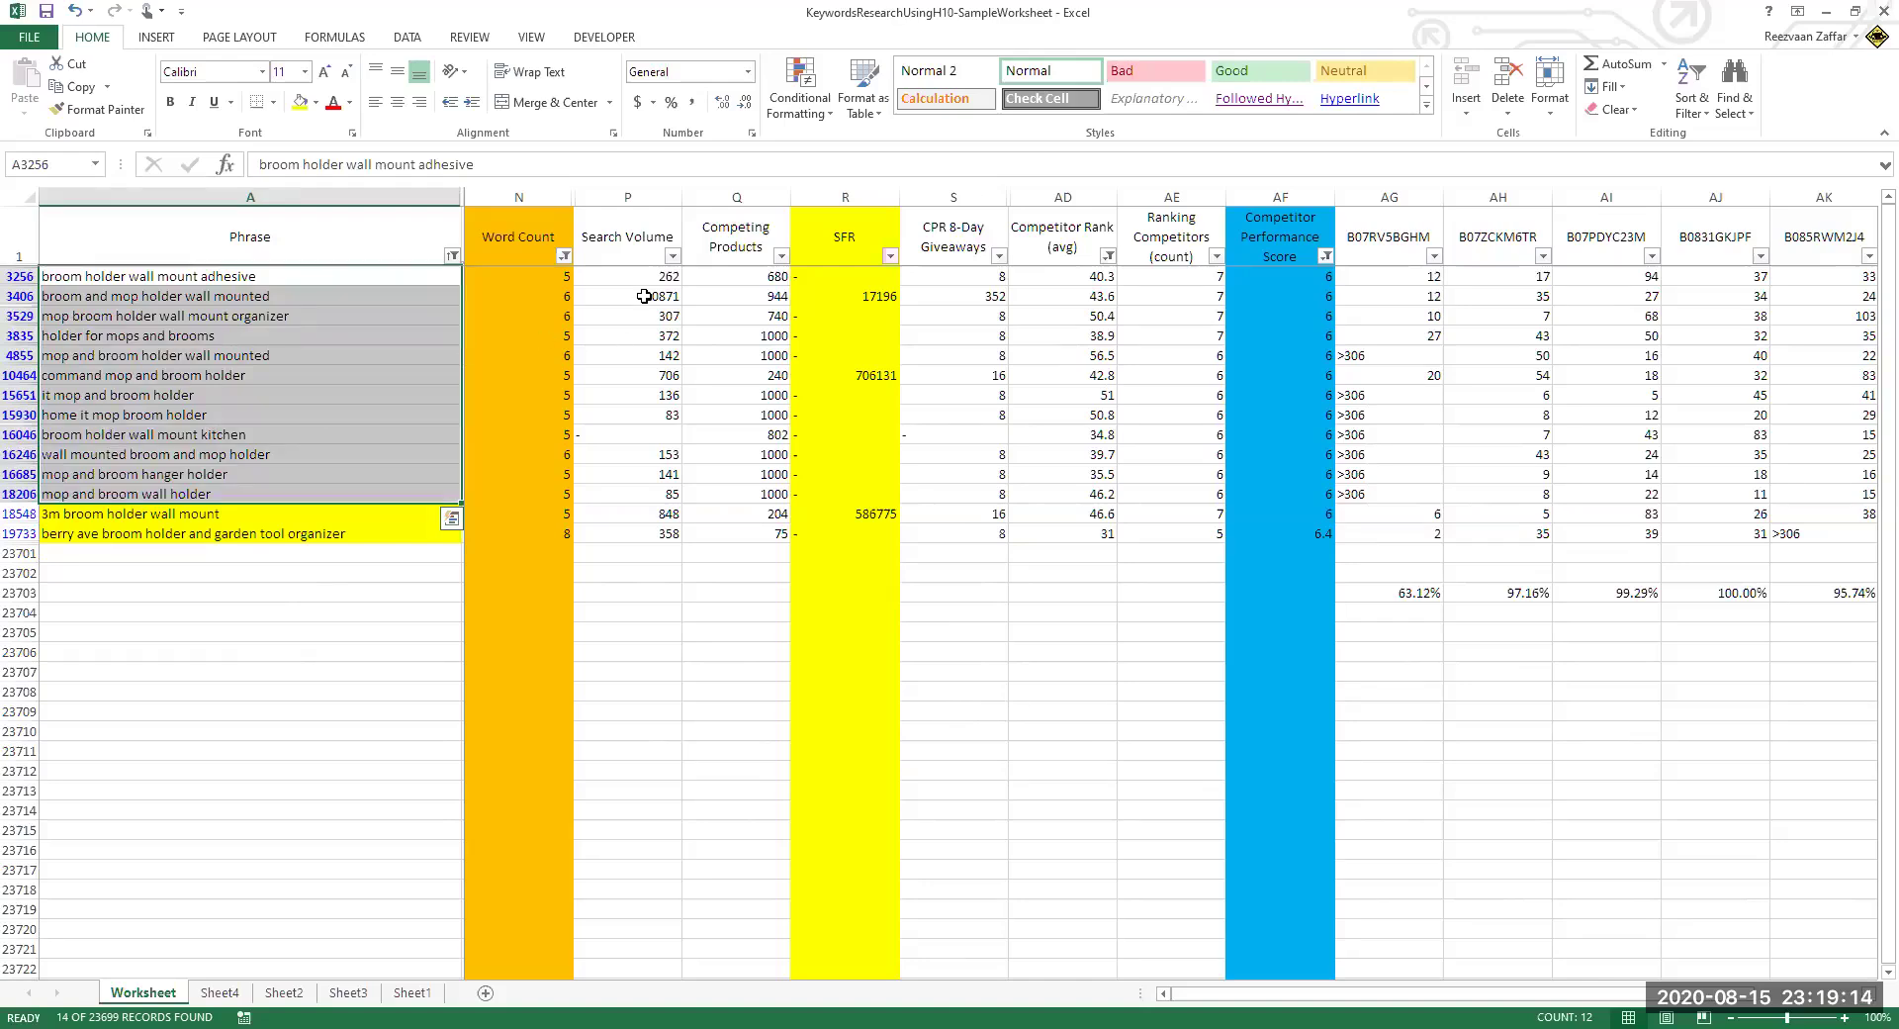
{"action": "left_click", "coordinate": [644, 296]}
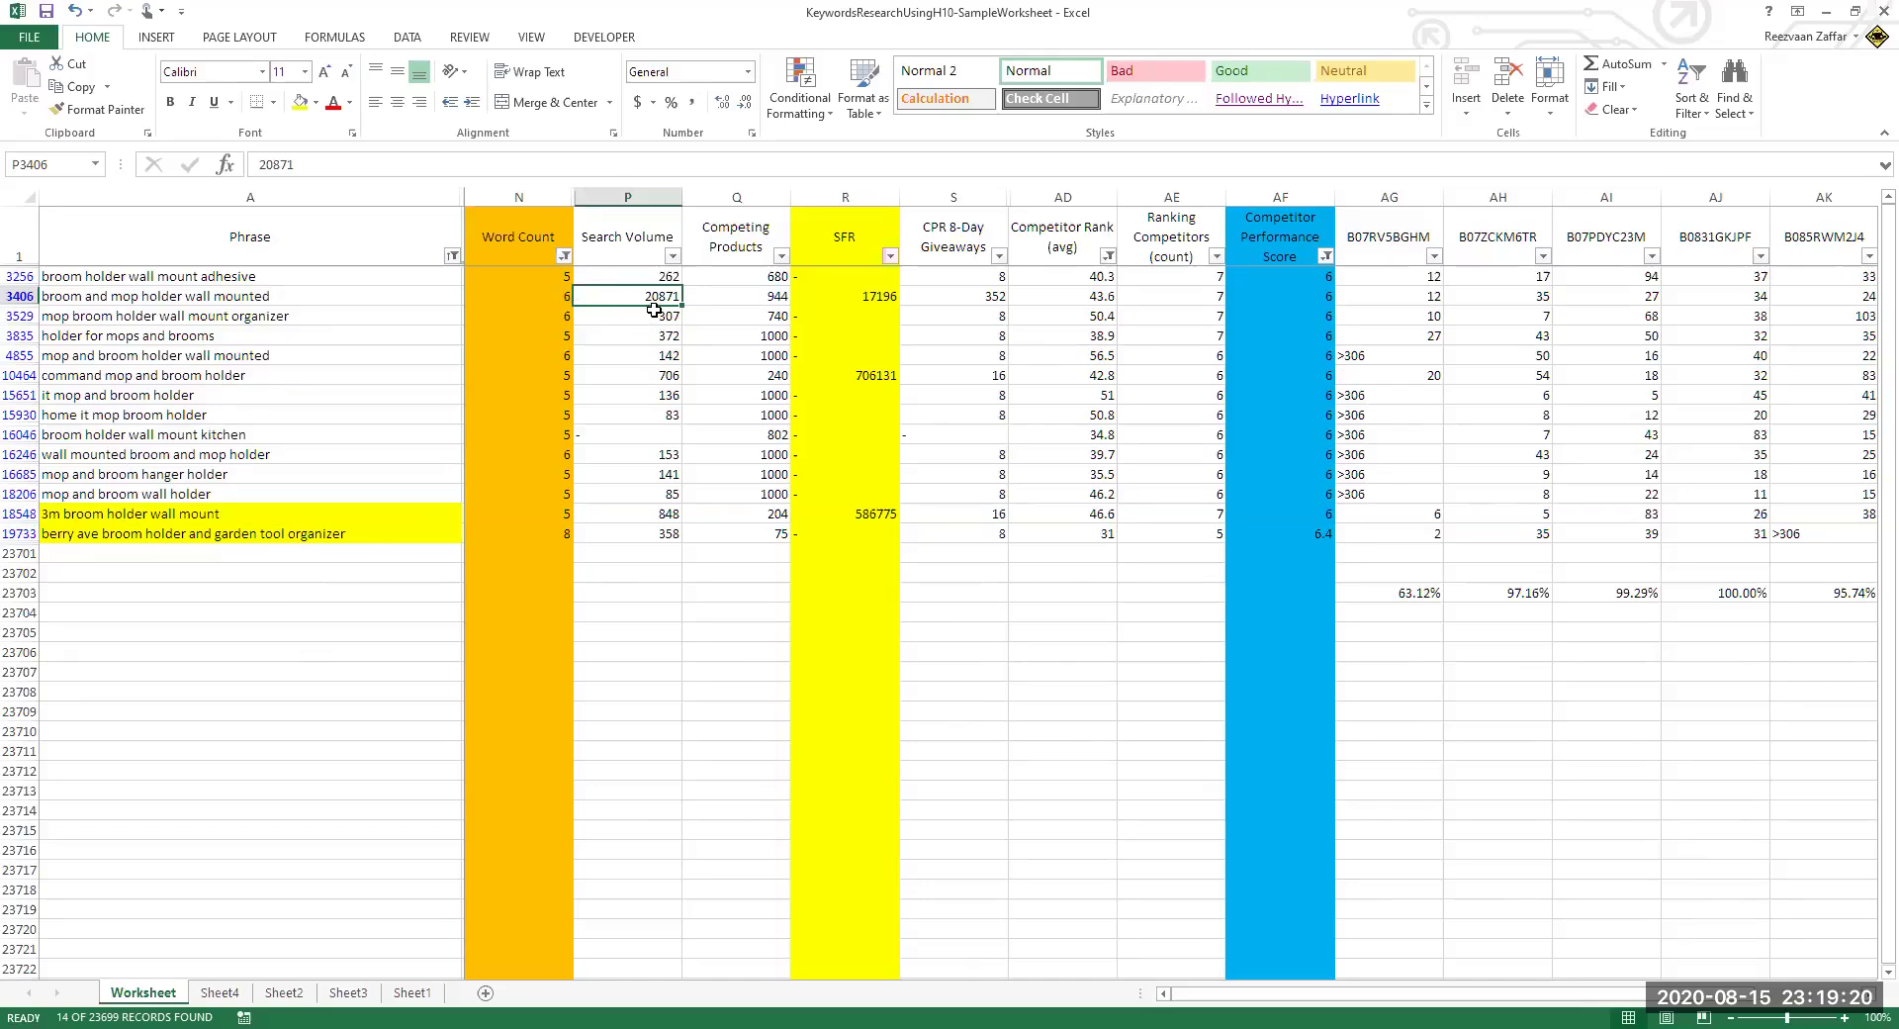
{"action": "left_click", "coordinate": [746, 294]}
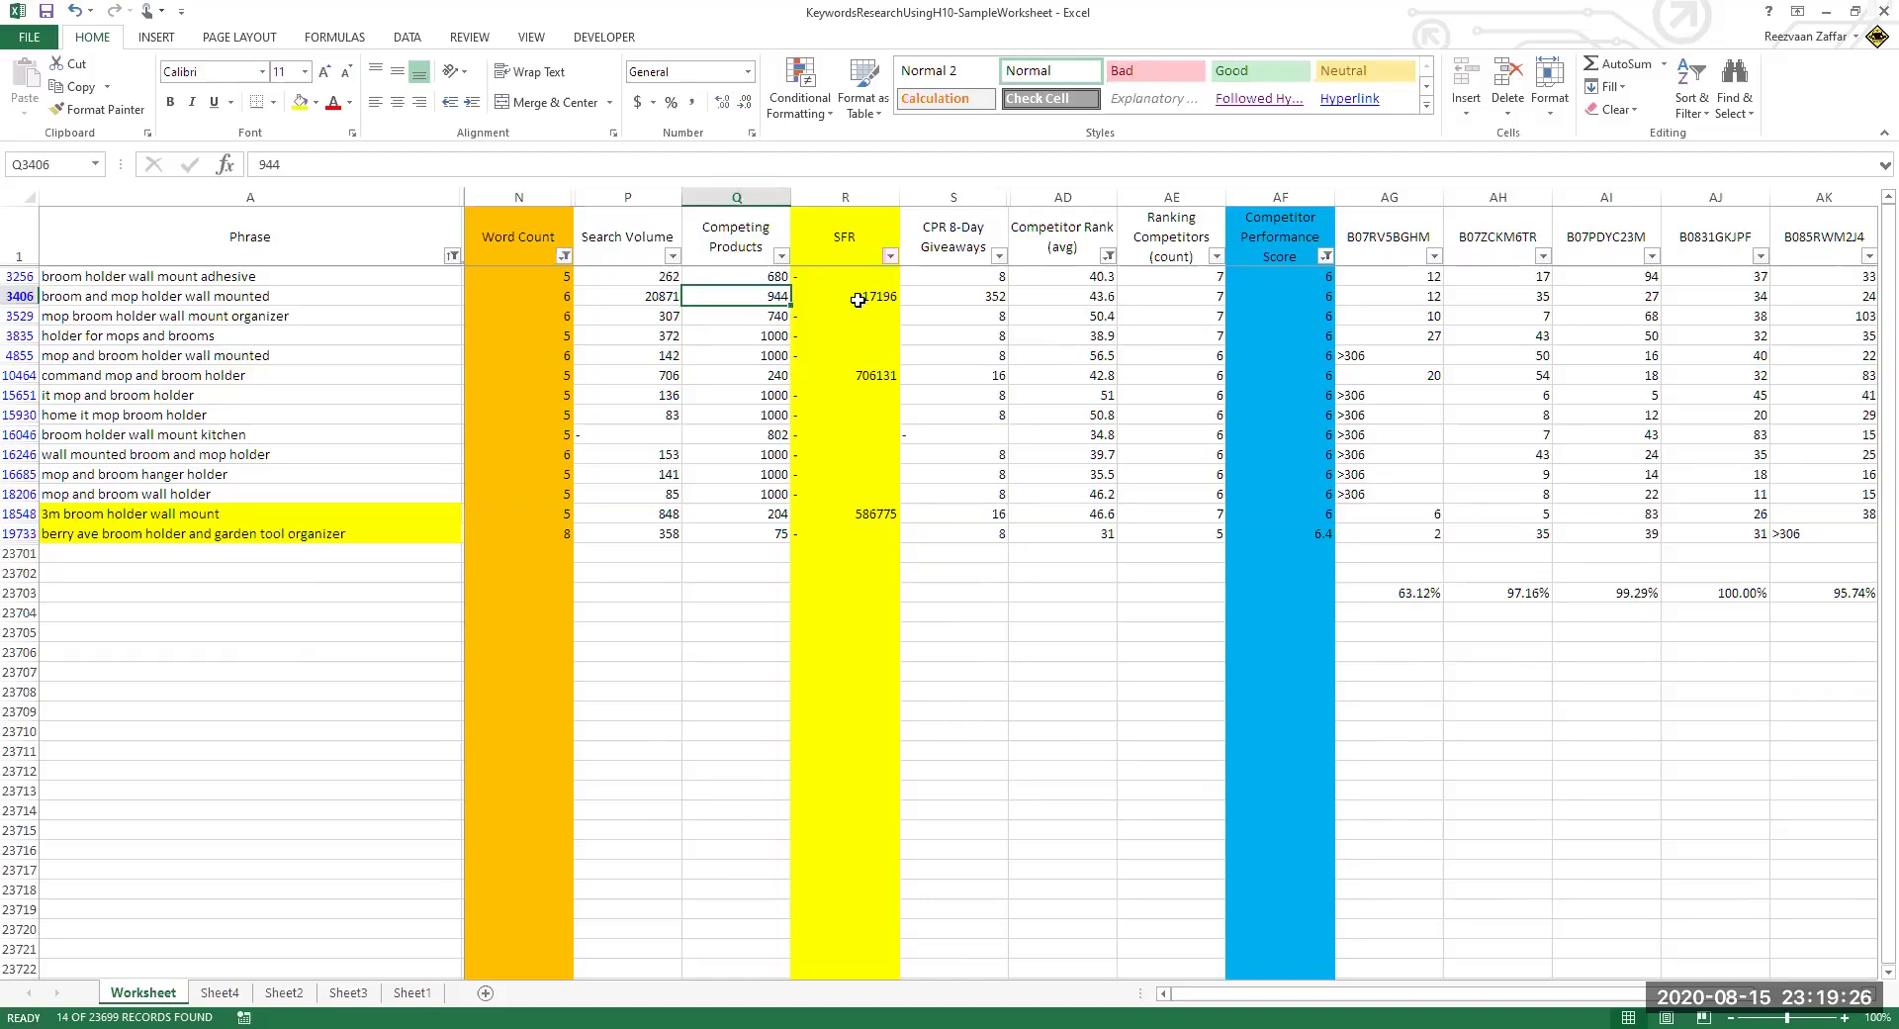
{"action": "left_click", "coordinate": [858, 299]}
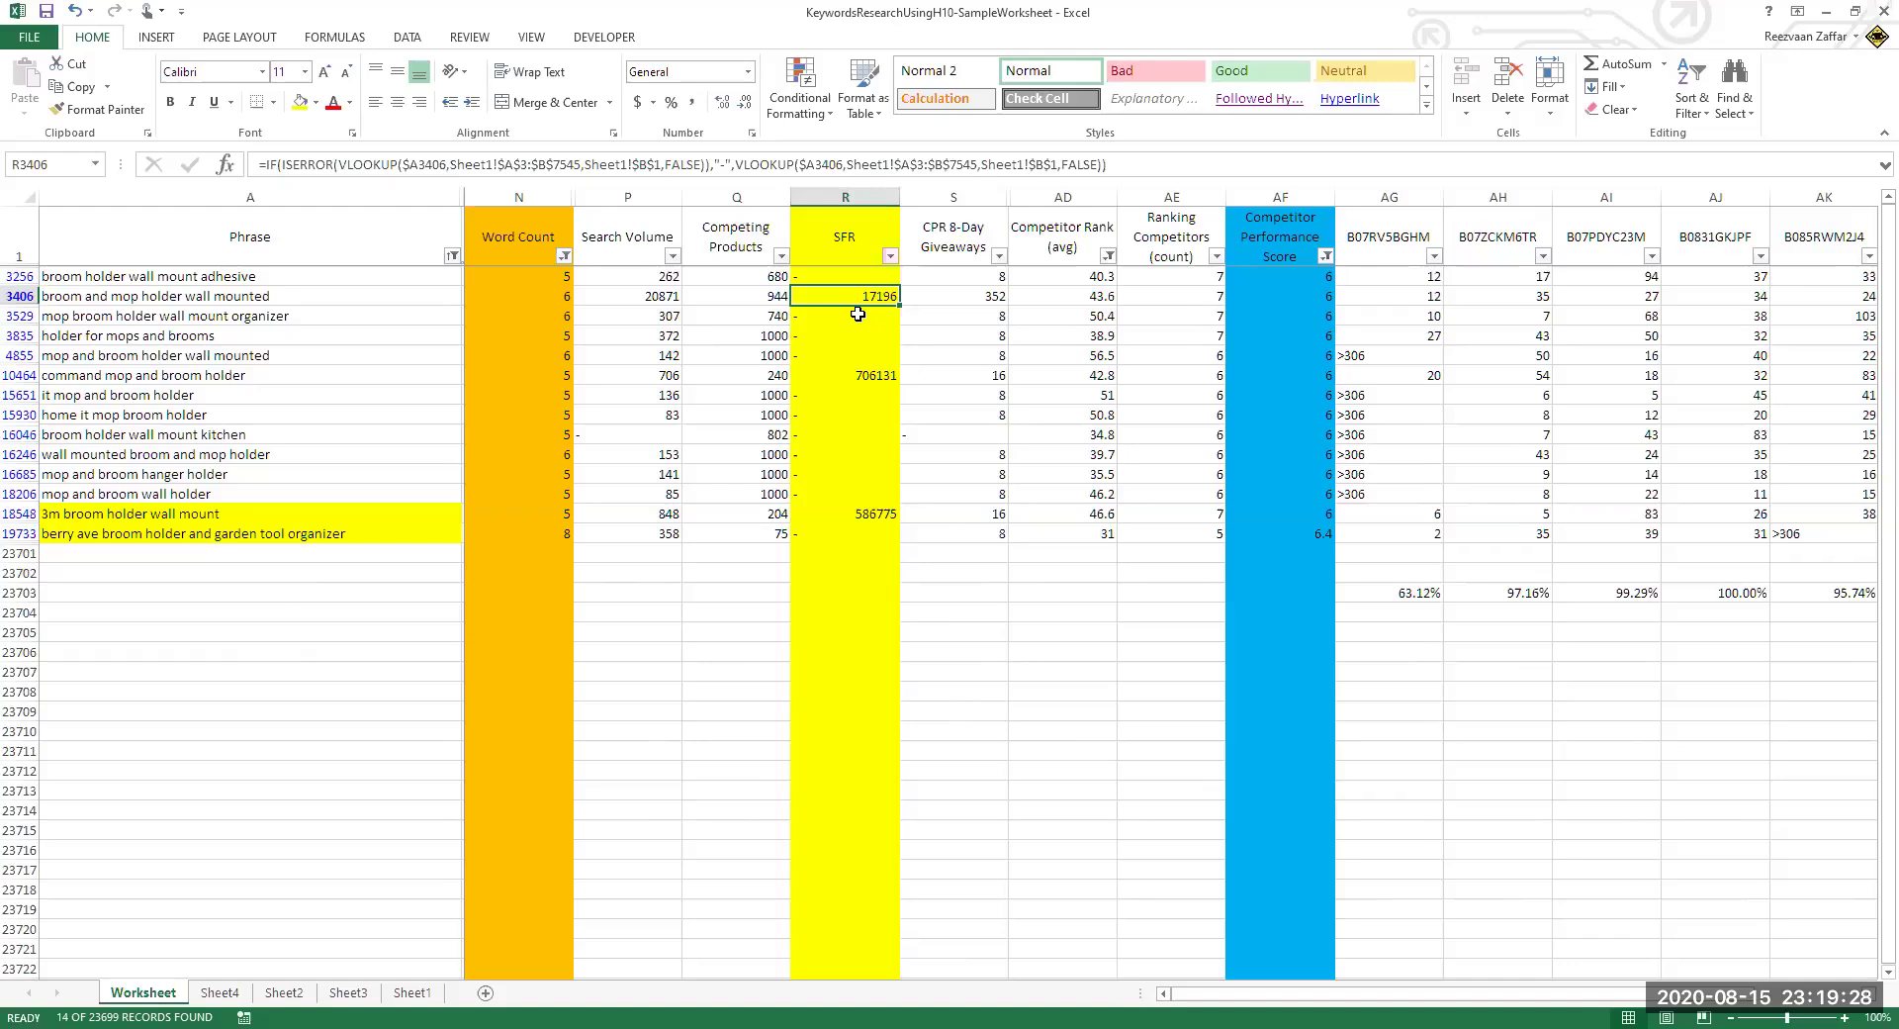
{"action": "left_click", "coordinate": [987, 298]}
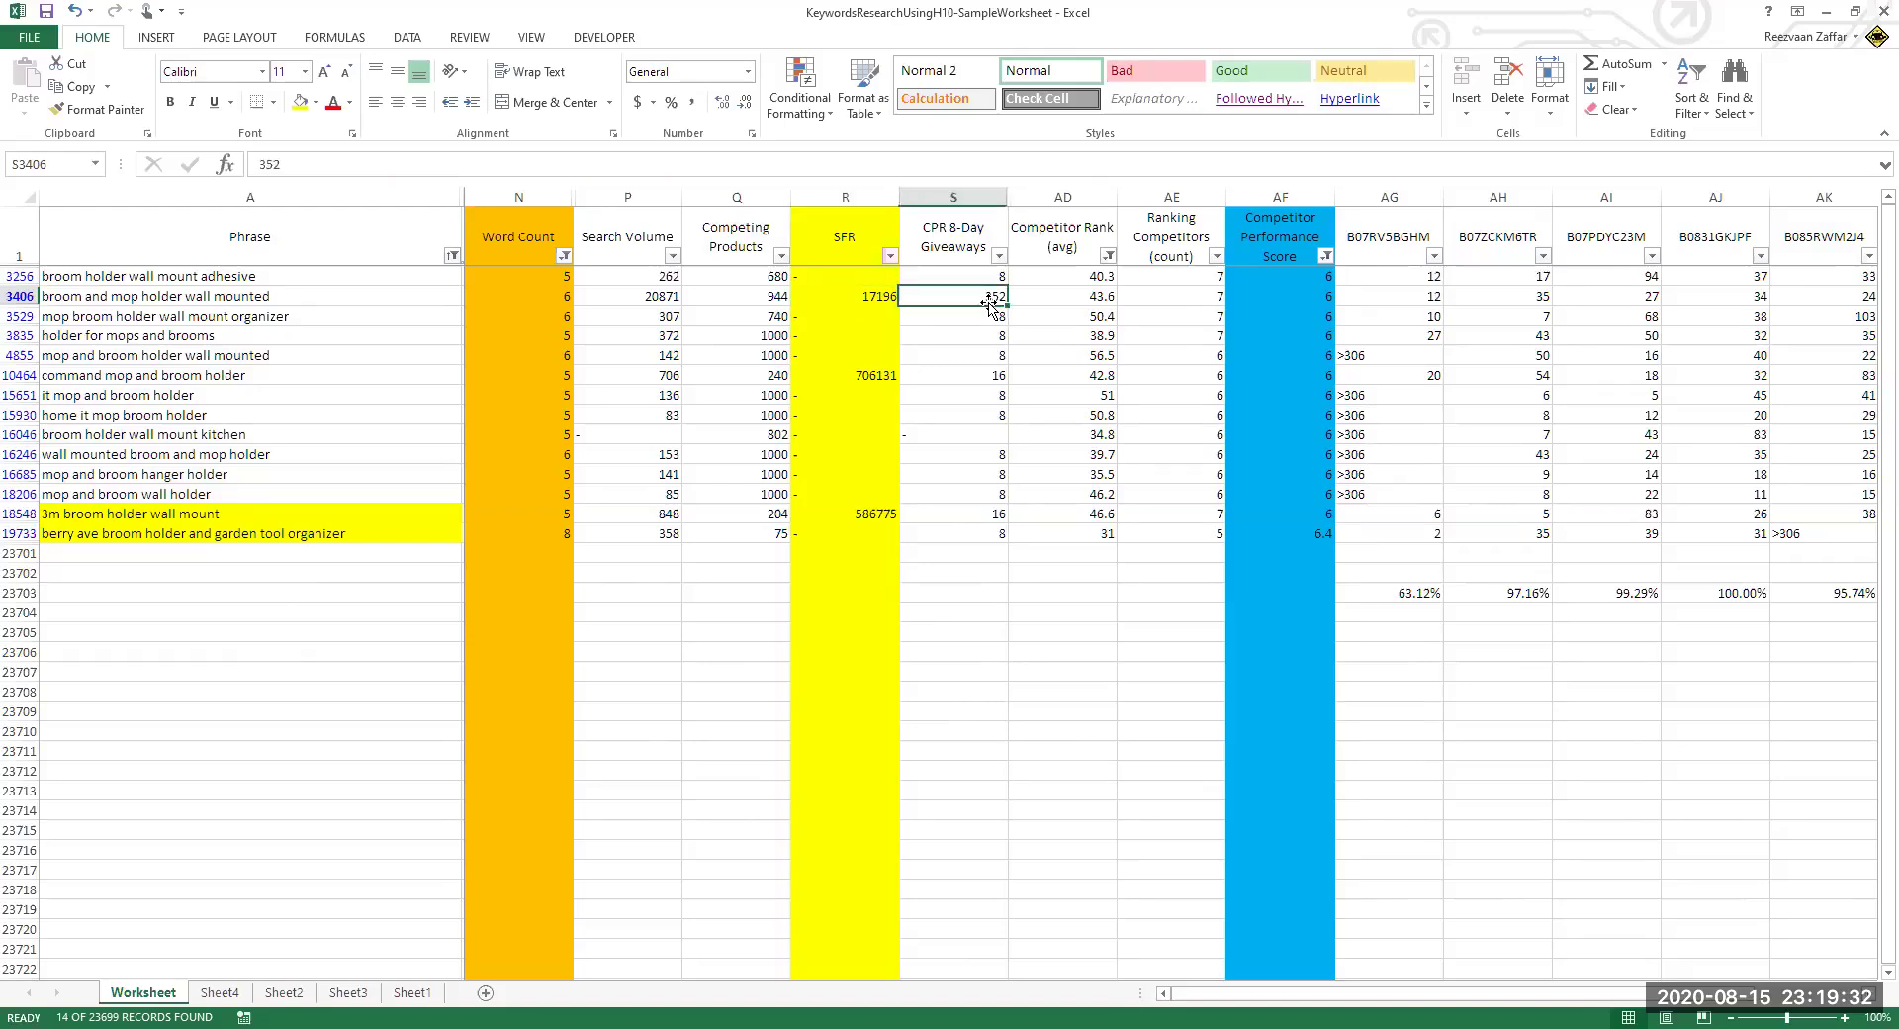
{"action": "left_click", "coordinate": [1064, 297]}
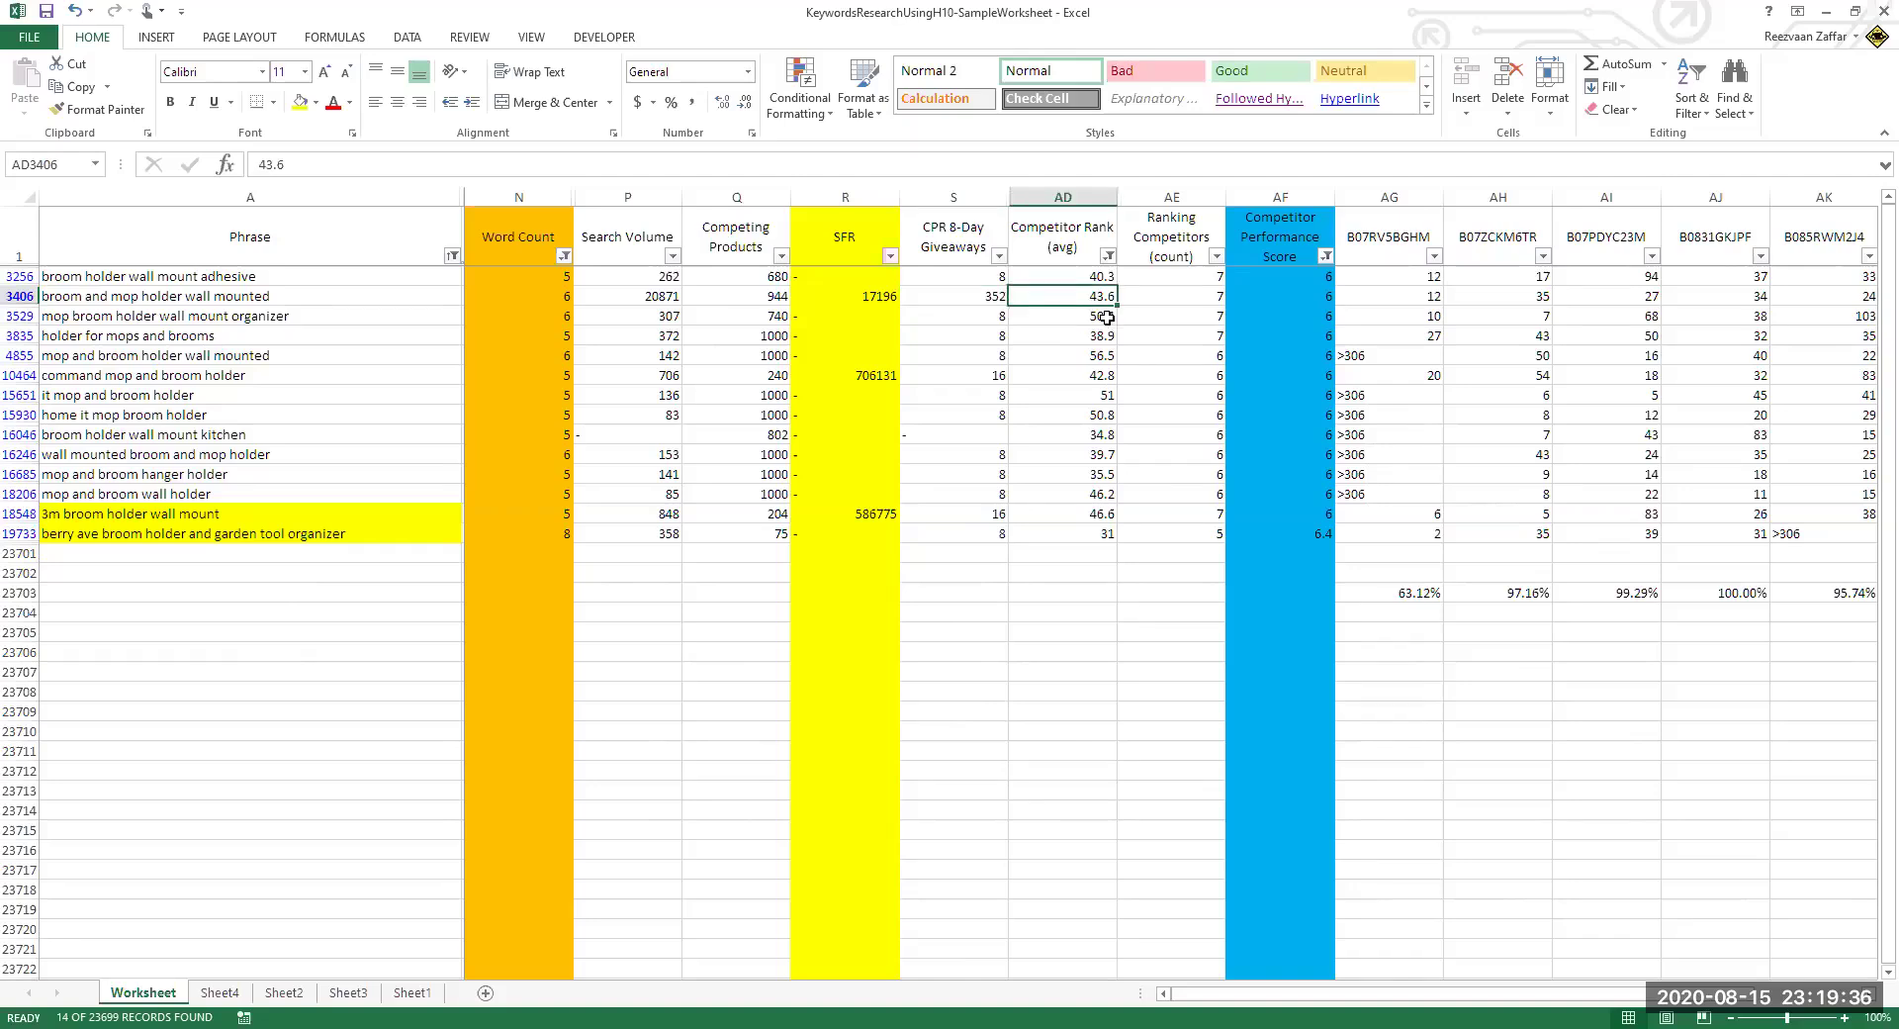
{"action": "left_click", "coordinate": [1543, 297]}
{"action": "key", "text": "Right"}
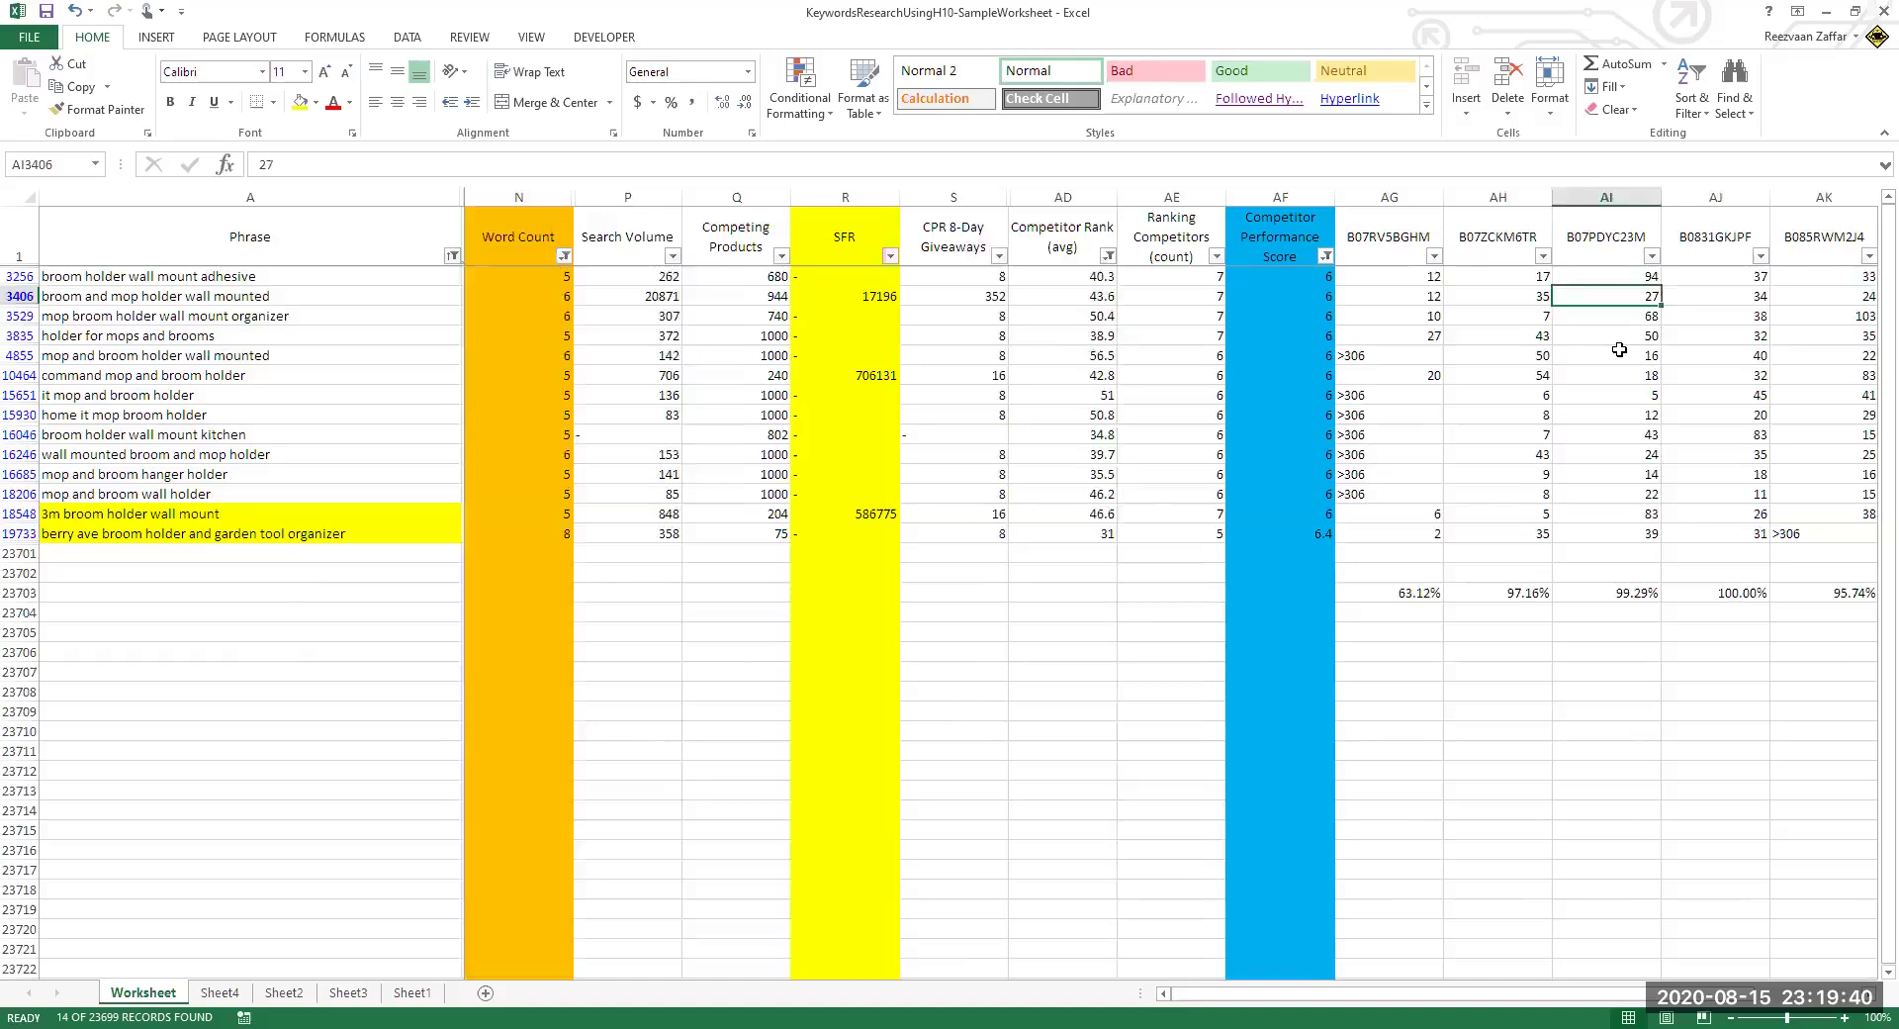
{"action": "key", "text": "Right"}
{"action": "key", "text": "Right"}
{"action": "key", "text": "Right"}
{"action": "key", "text": "Right"}
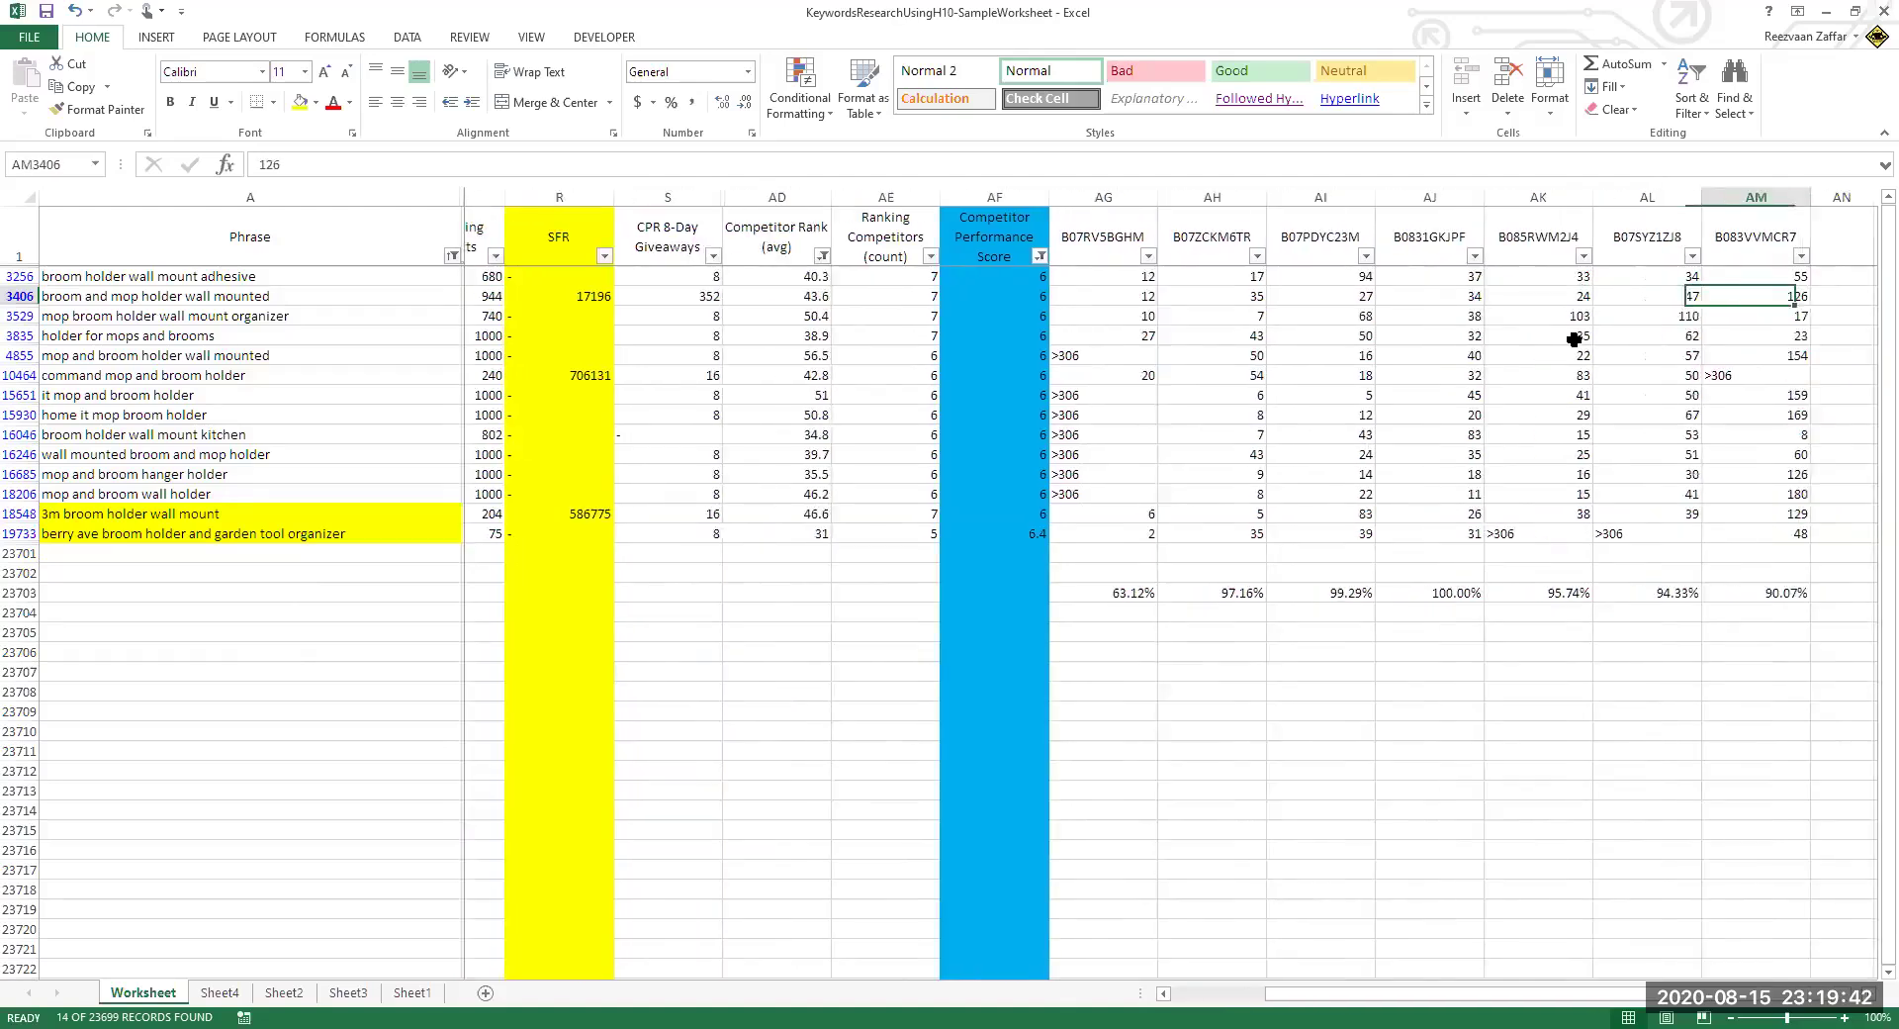
{"action": "key", "text": "Left"}
{"action": "key", "text": "Left"}
{"action": "key", "text": "Left"}
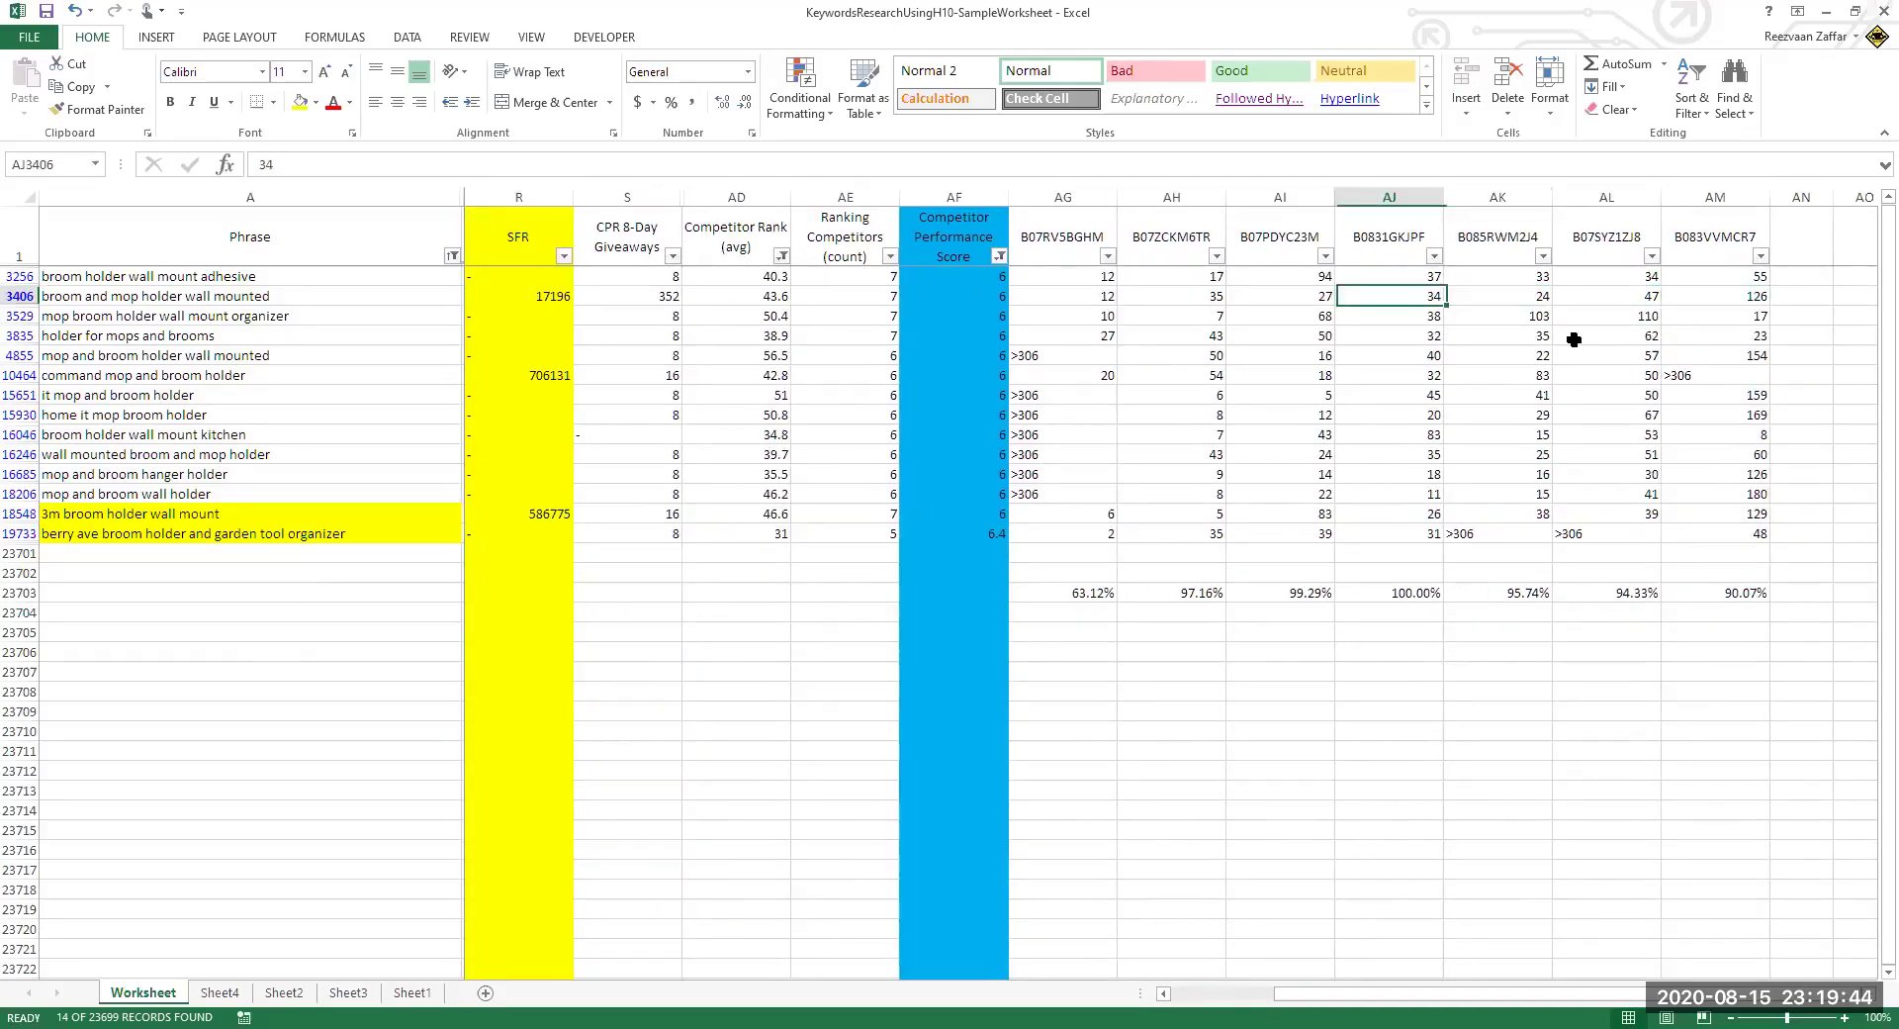
{"action": "key", "text": "Left"}
{"action": "key", "text": "Left"}
{"action": "key", "text": "Left"}
{"action": "key", "text": "Left"}
{"action": "key", "text": "Left"}
{"action": "key", "text": "Left"}
{"action": "key", "text": "Left"}
{"action": "key", "text": "Left"}
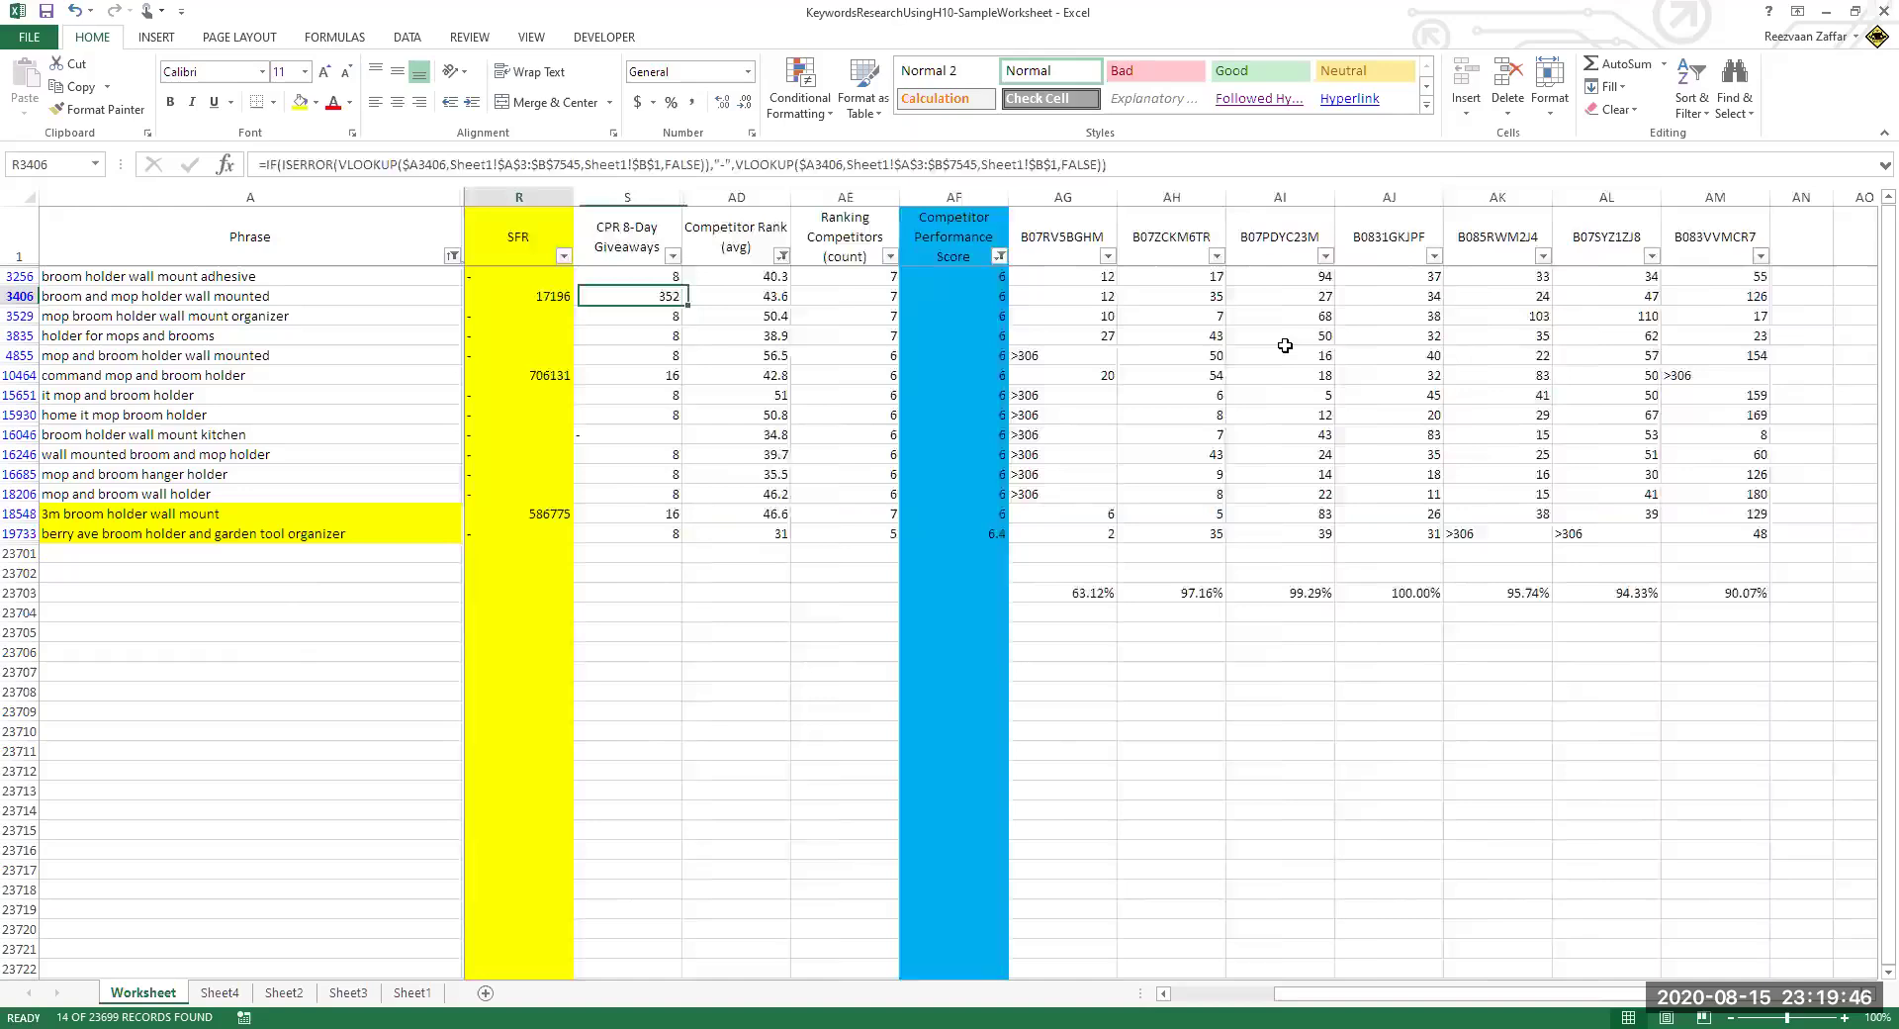
{"action": "key", "text": "Left"}
{"action": "key", "text": "Left"}
{"action": "key", "text": "Left"}
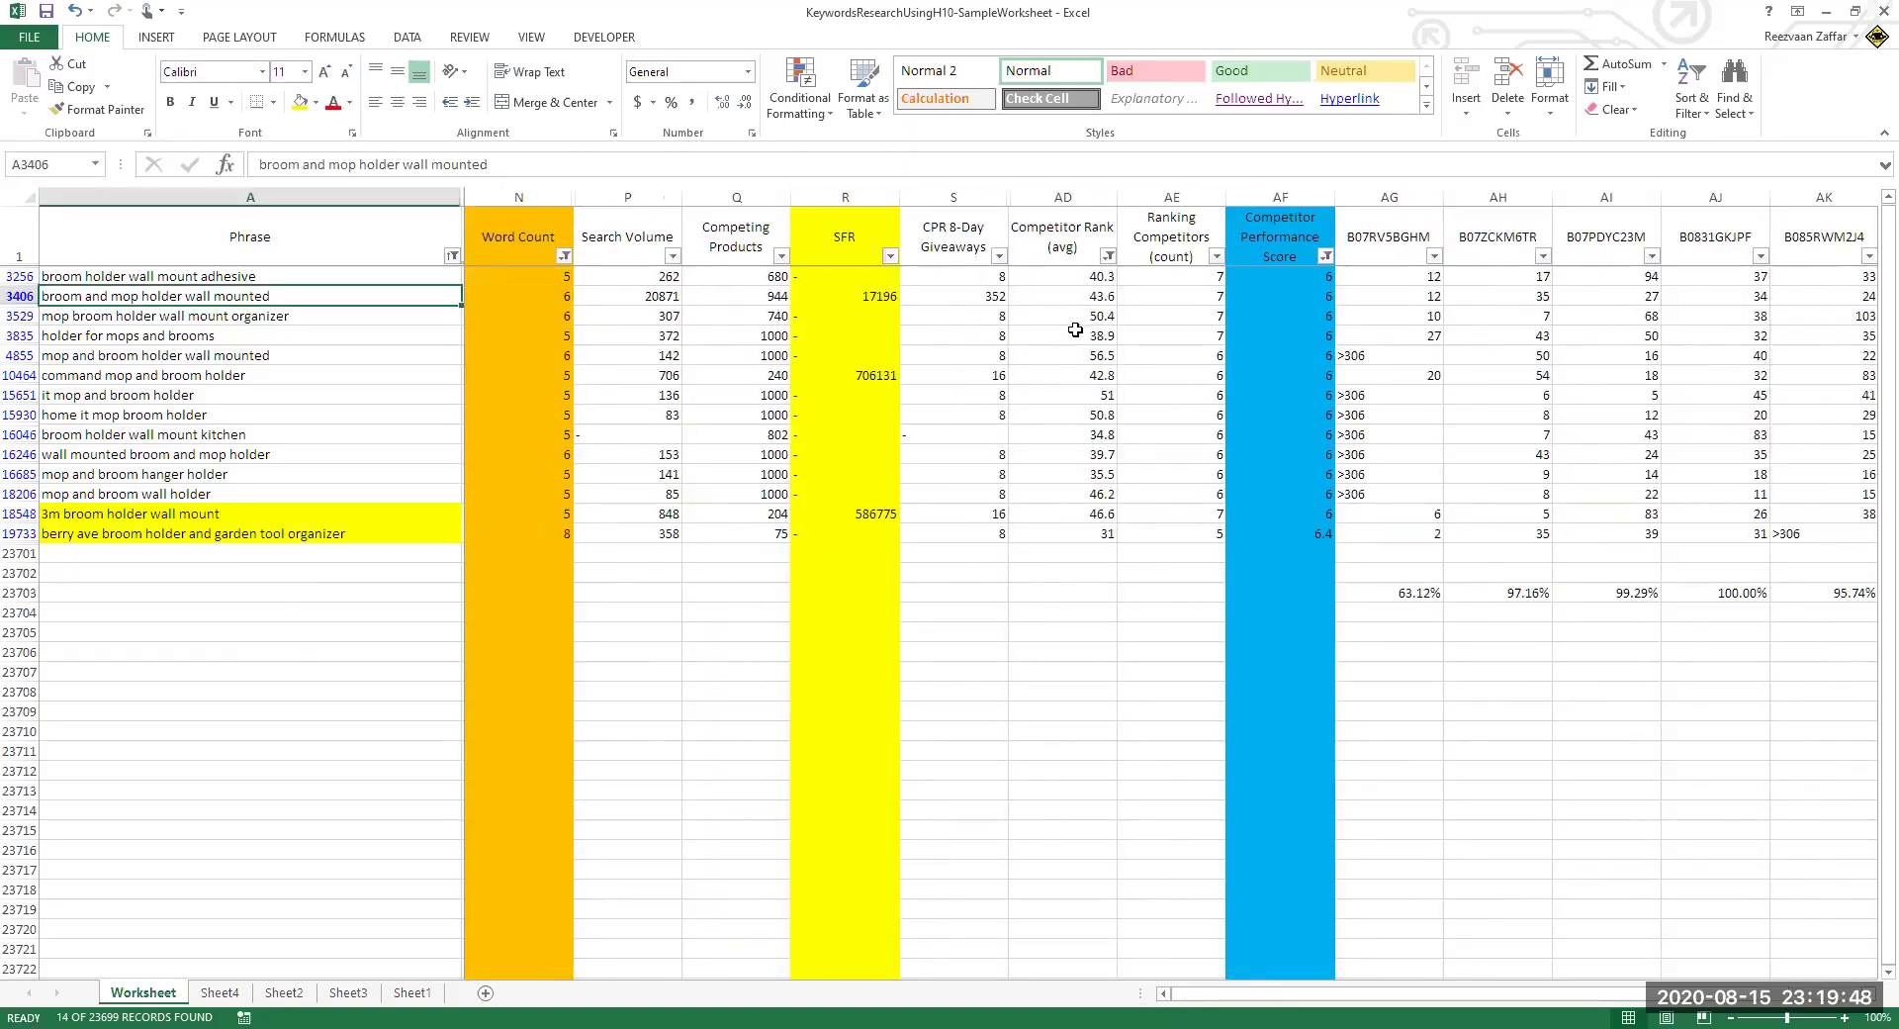
{"action": "left_click", "coordinate": [656, 295]}
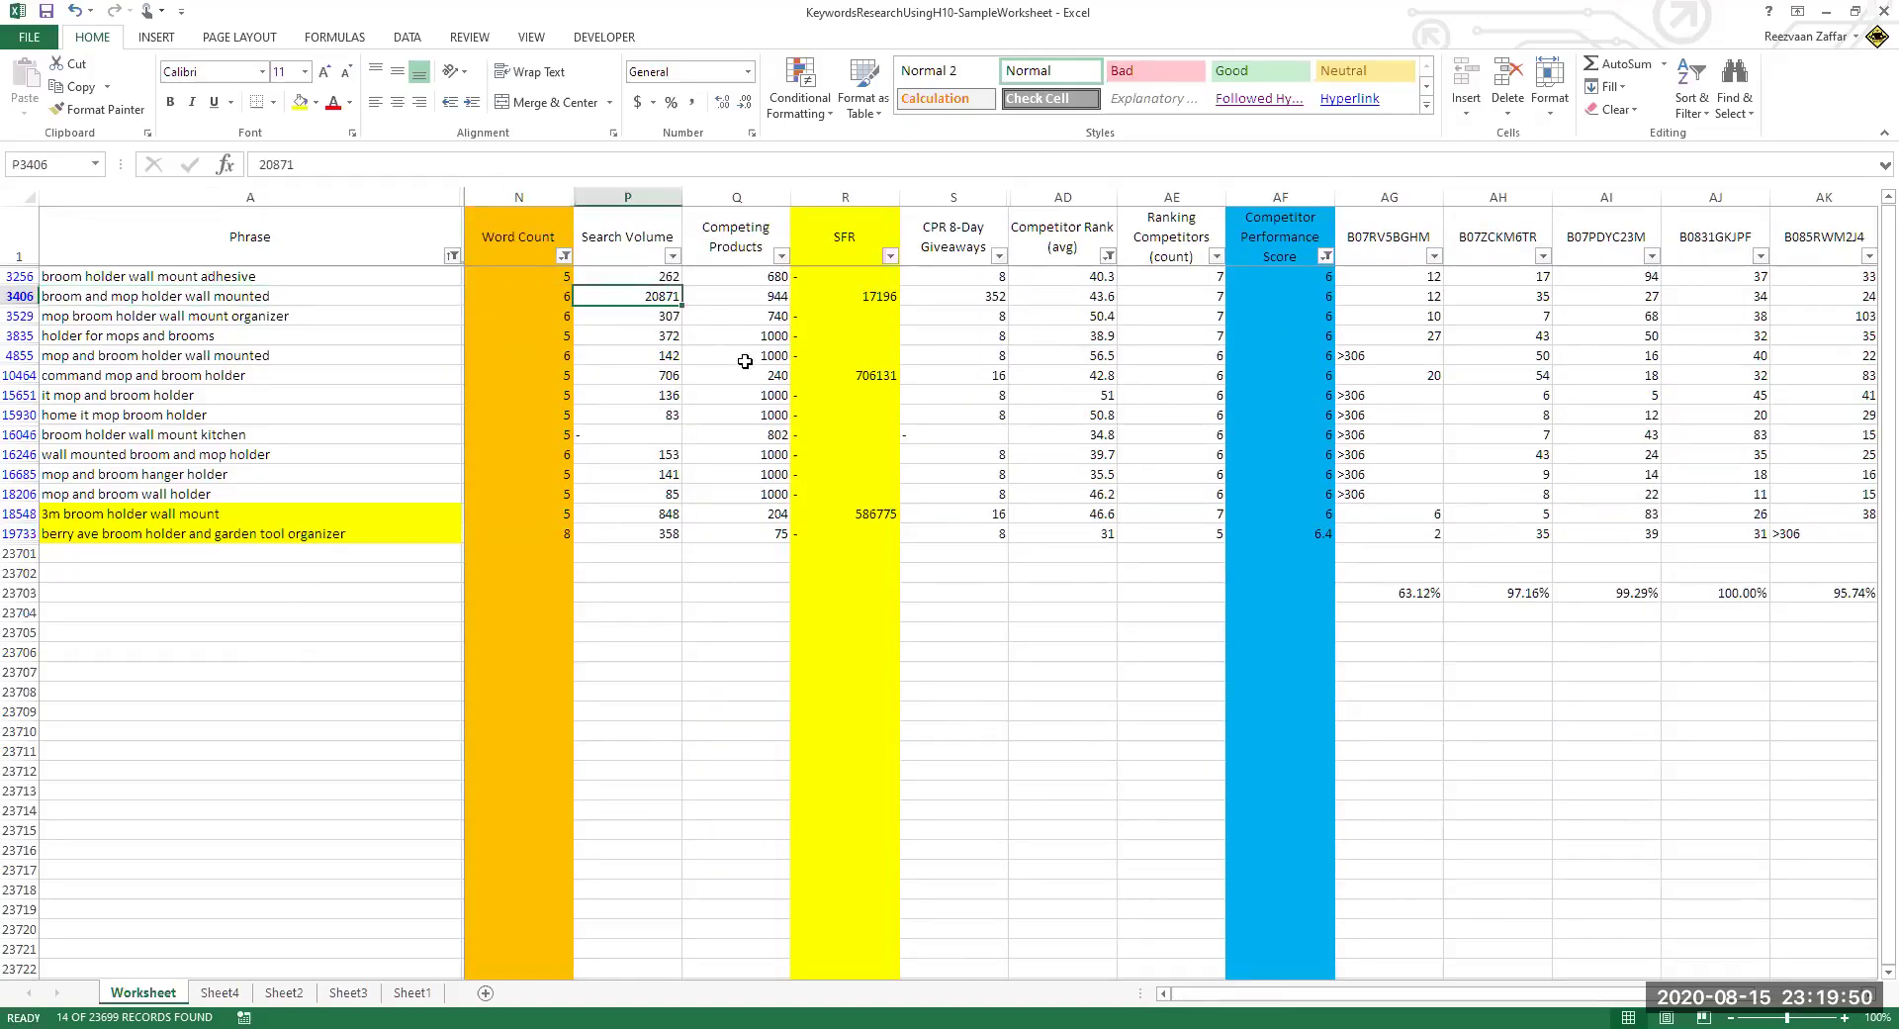